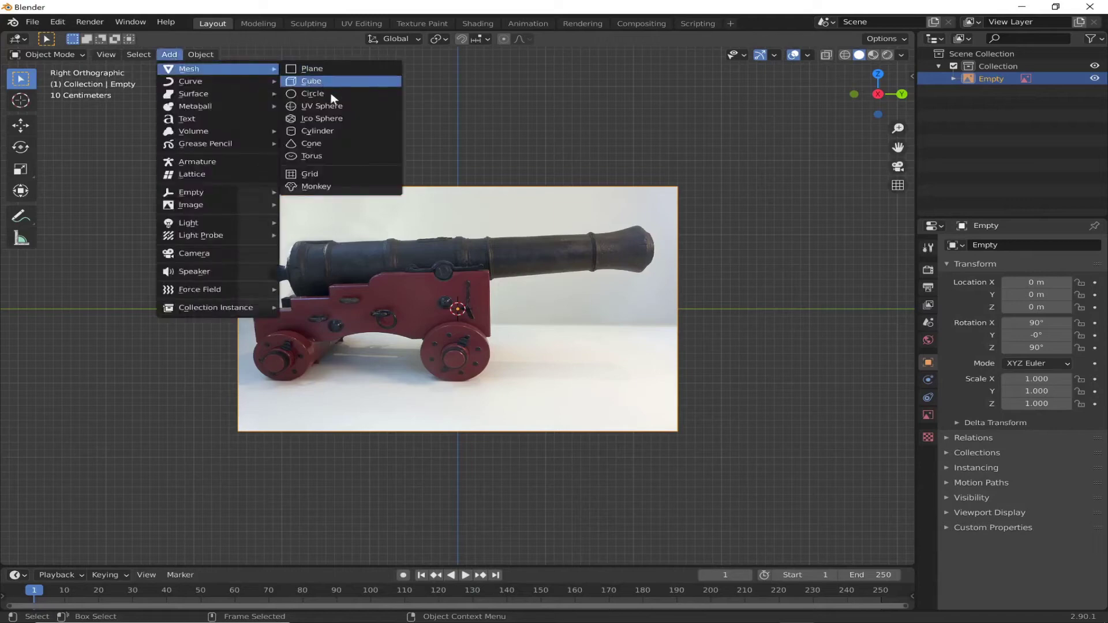
Add a cylinder, then shrink, rotate and position it along the cannon barrel.
left_click(355, 137)
scroll(462, 312, "up", 2)
scroll(468, 318, "up", 2)
key("s")
left_click(443, 299)
key("g")
left_click(592, 178)
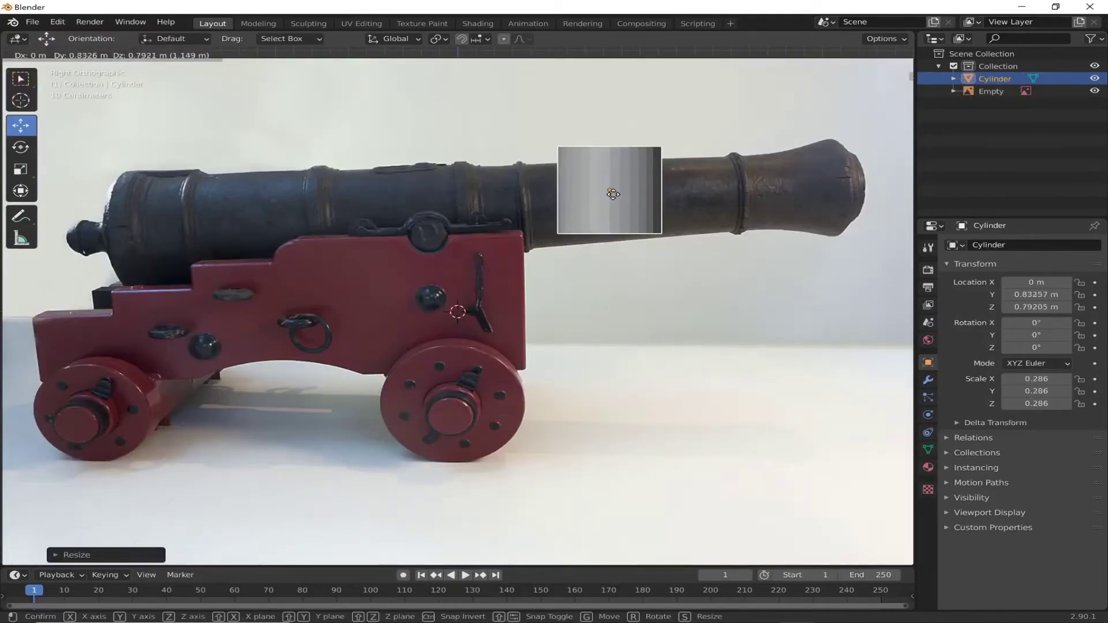
scroll(430, 222, "up", 3)
mouse_move(482, 230)
left_mouse_down()
mouse_move(506, 259)
mouse_move(494, 258)
left_mouse_up()
key("g")
left_click(449, 283)
In Edit Mode with X-ray on, fit the right end ring to the barrel's raised ring.
key("Tab")
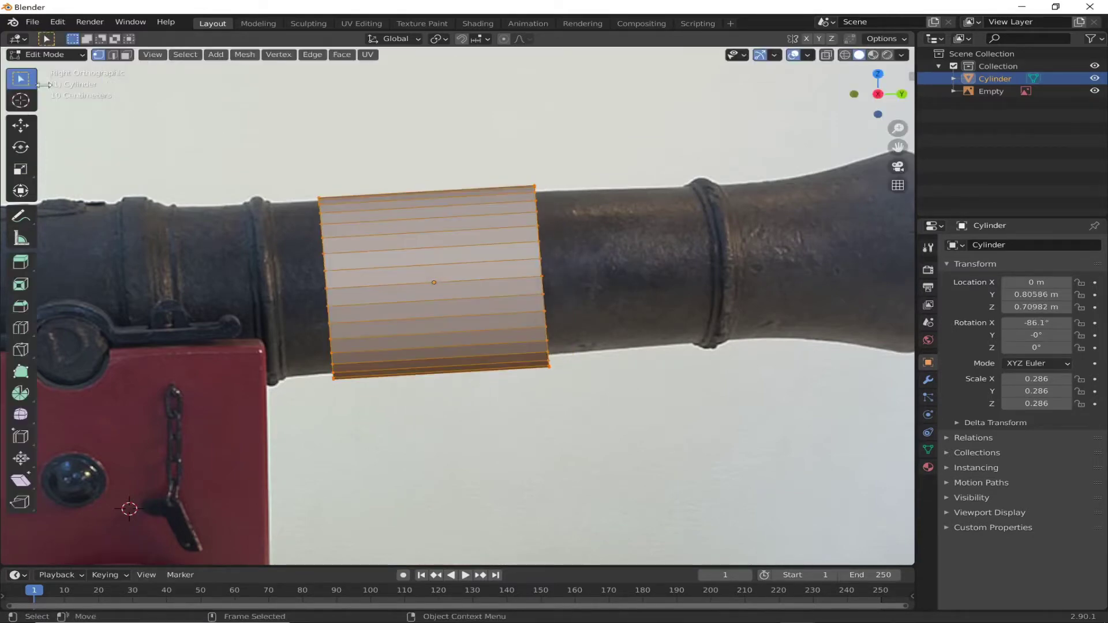
left_click(845, 55)
scroll(727, 311, "up", 2)
left_click_drag(416, 139, 520, 451)
key("g")
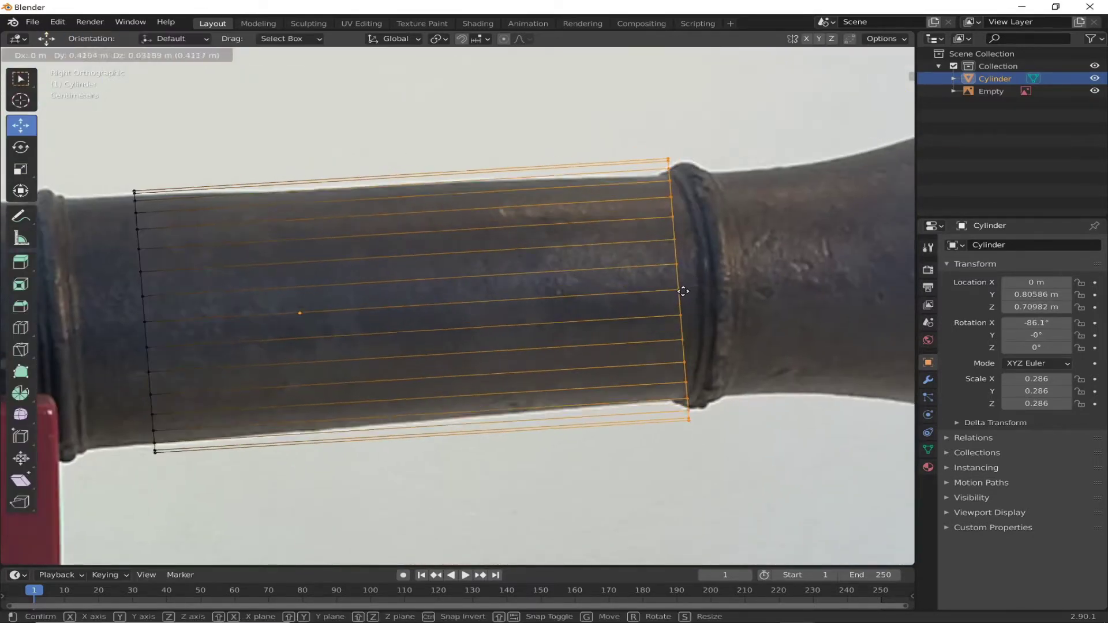
left_click(676, 292)
key("s")
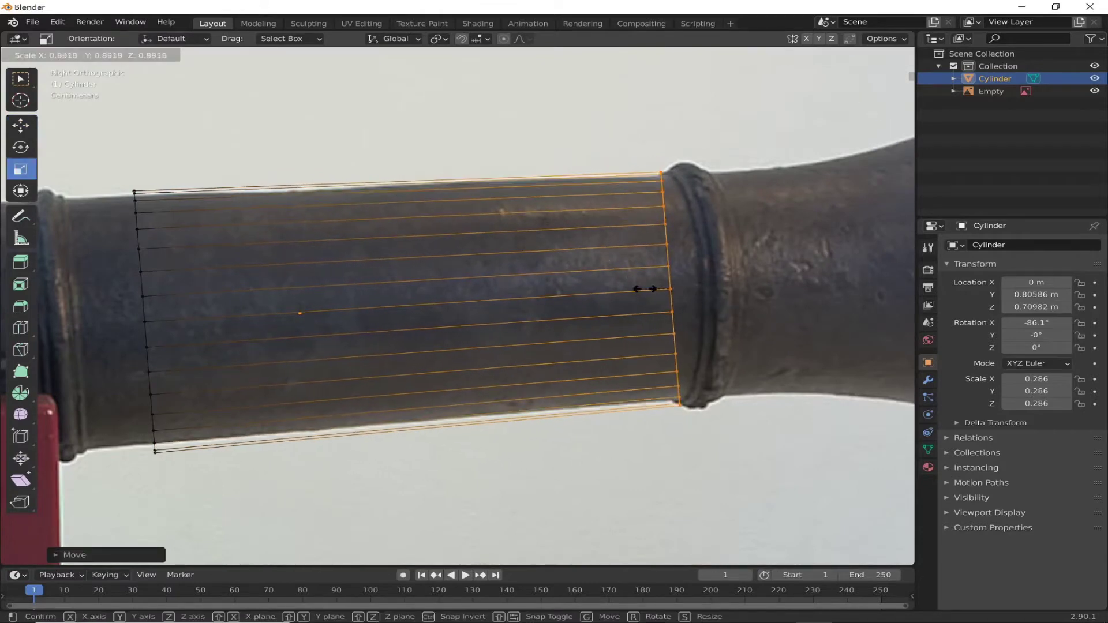
left_click(661, 294)
Stretch, tilt and shrink the left end ring to match the barrel's left ring.
middle_click_drag(663, 290, 876, 255, "shift")
left_click_drag(272, 126, 469, 453)
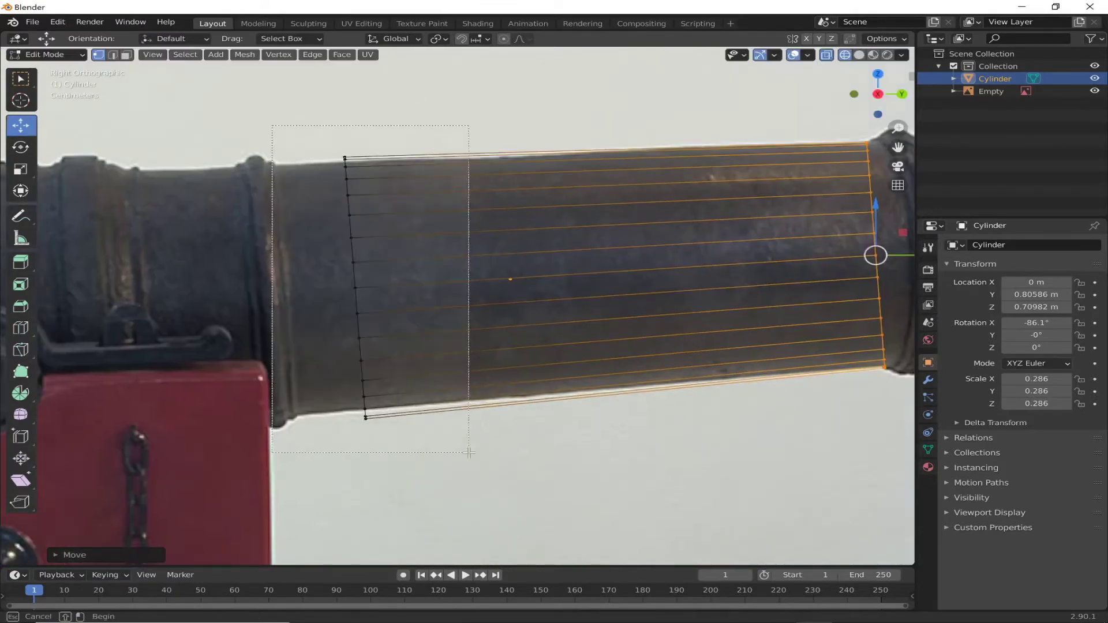
left_click_drag(355, 287, 287, 288)
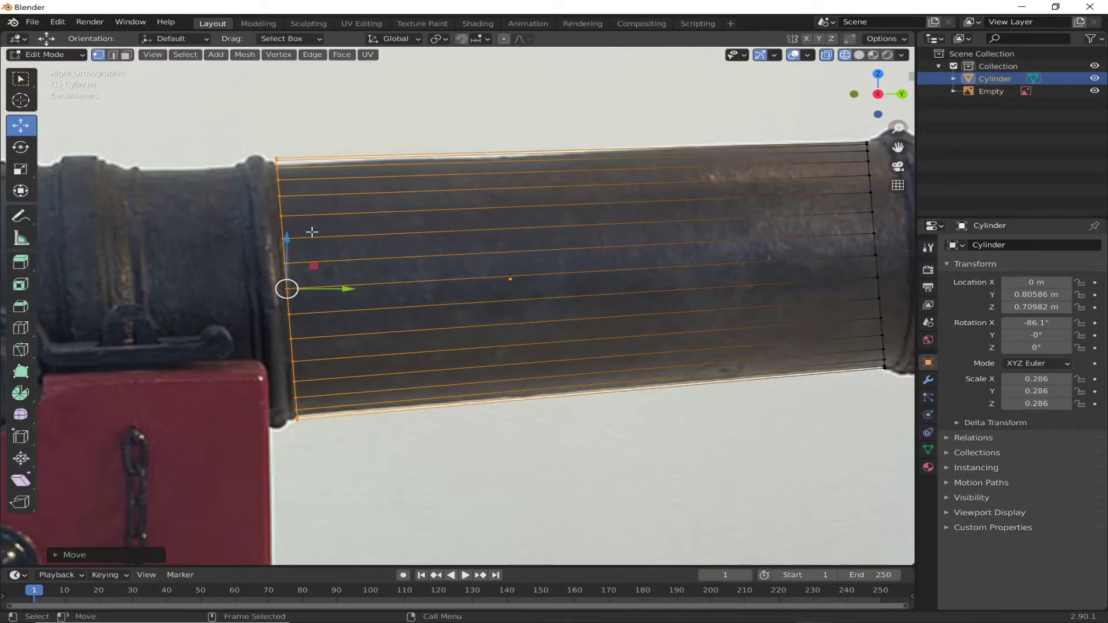
left_click_drag(318, 253, 323, 255)
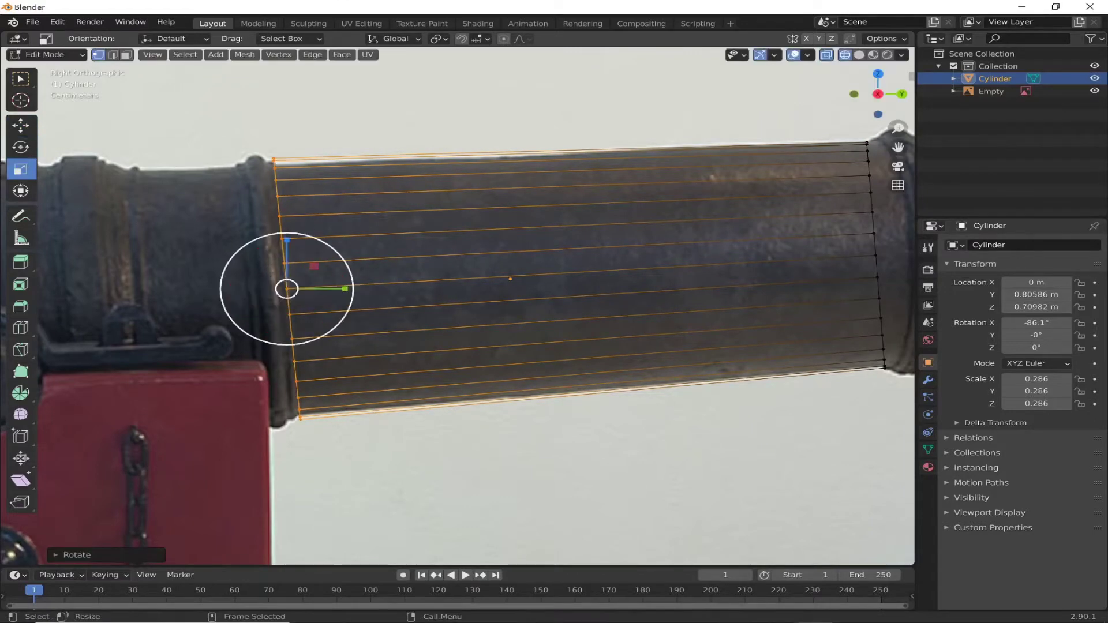
key("s")
left_click(269, 270)
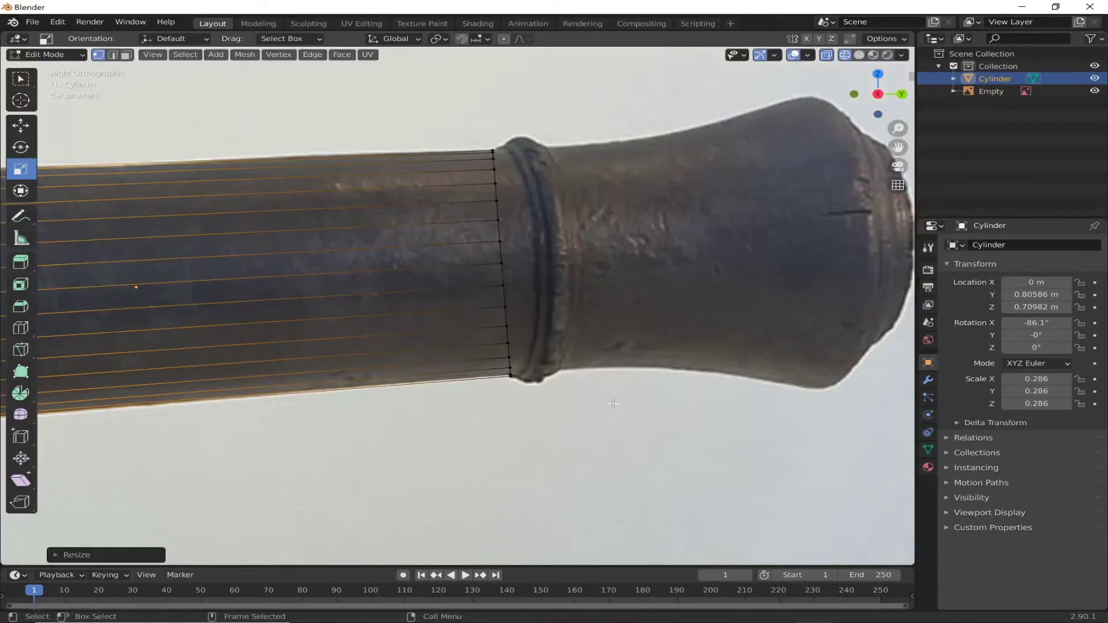
key("b")
scroll(364, 213, "up", 1)
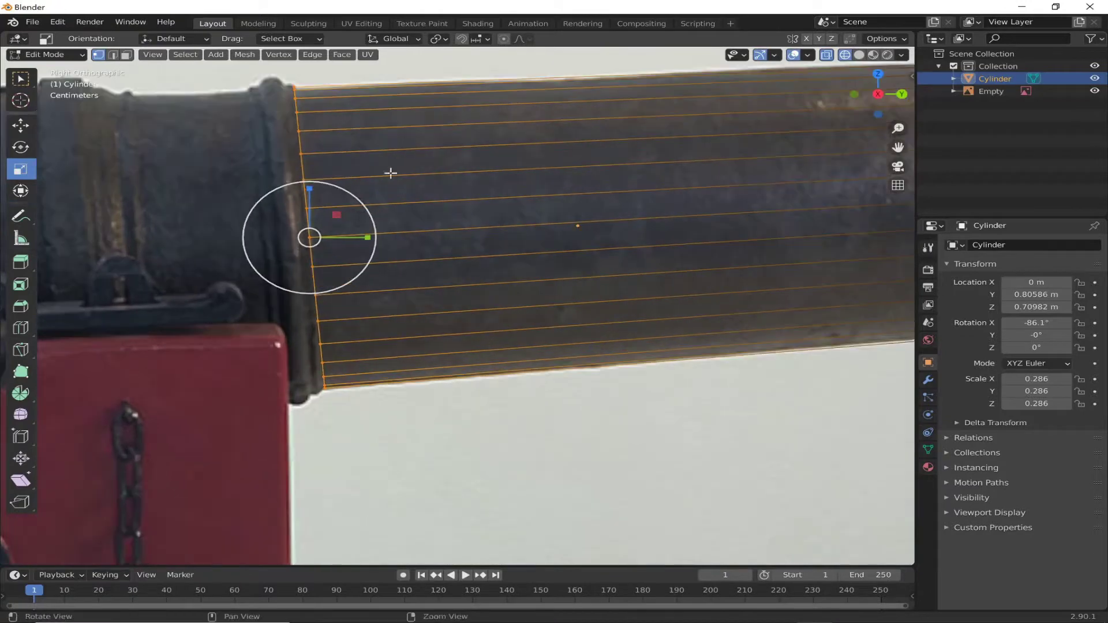
Select the leftmost edge loop, create an orientation from it, and shift it along its normal twice.
middle_click_drag(391, 173, 425, 248, "shift")
left_click(416, 260, "alt")
key("ctrl+alt+space")
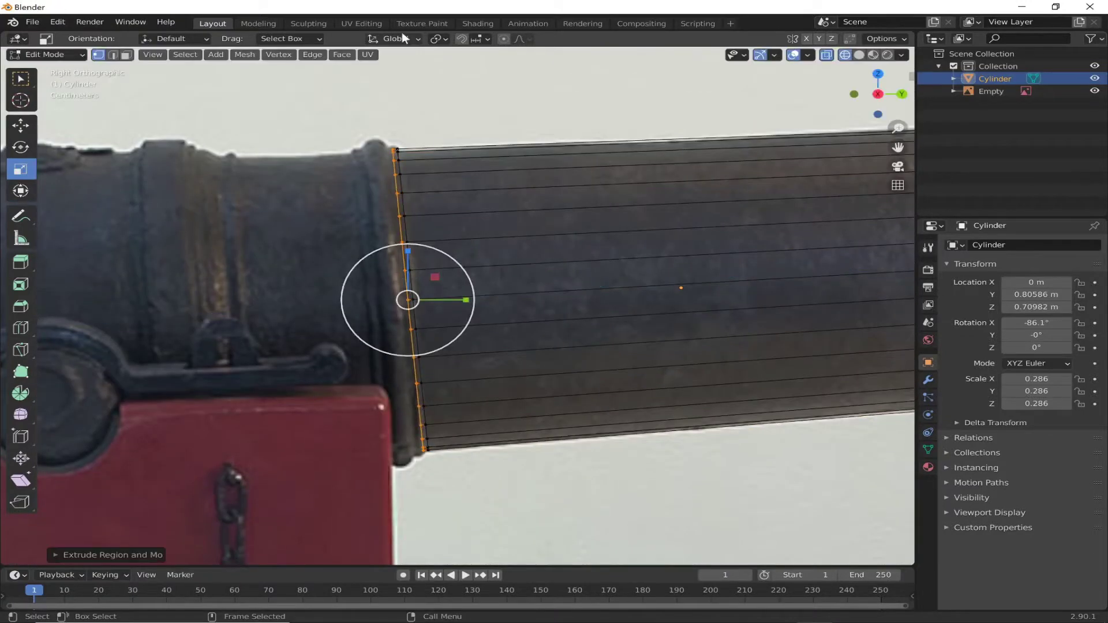
left_click(386, 267)
key("g")
key("z")
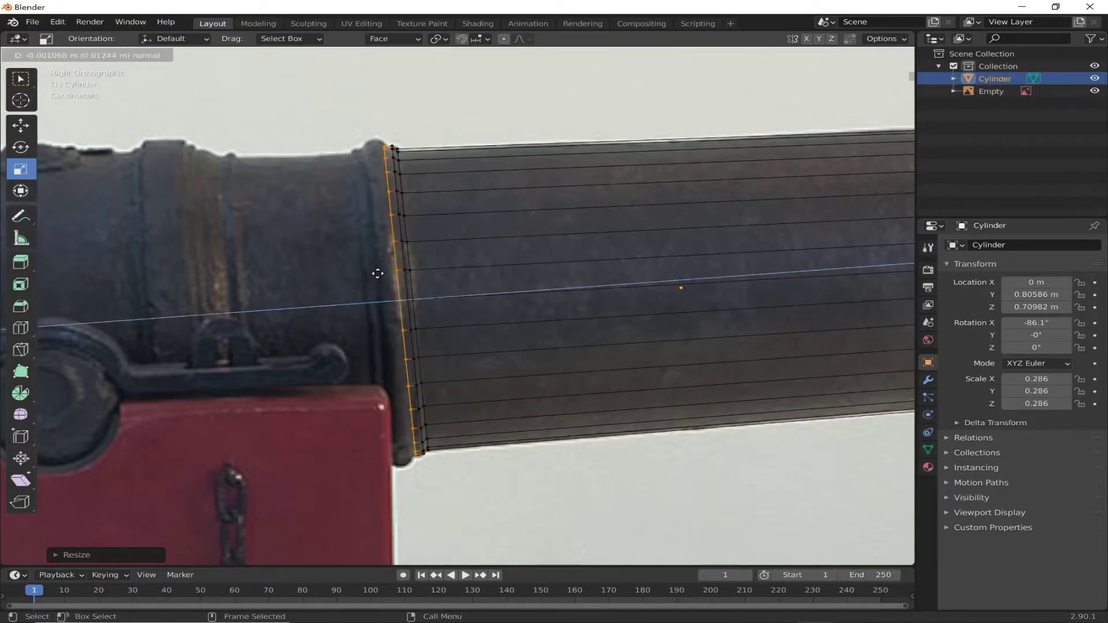
left_click(382, 269)
key("g")
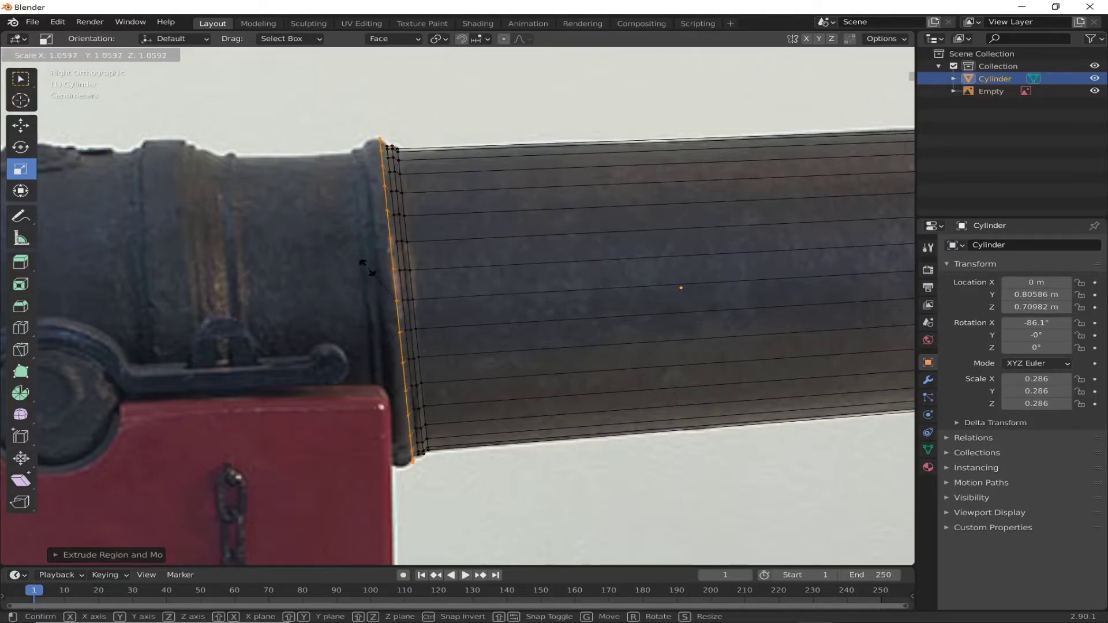
key("z")
left_click(355, 266)
key("KP_Decimal")
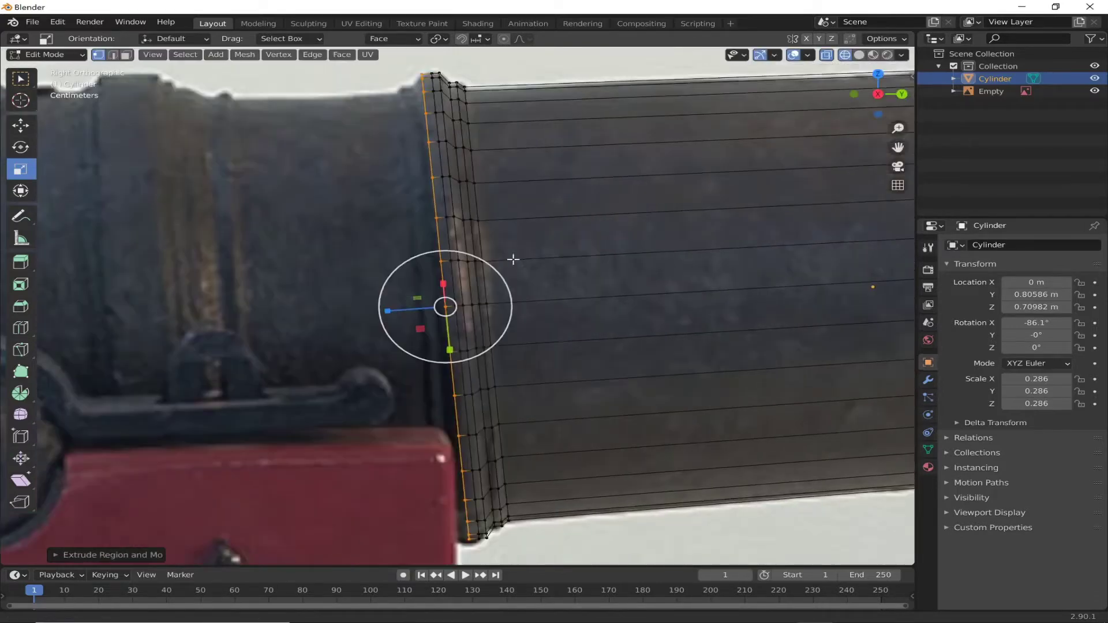
Add three more loops along the normal and shrink the last one to shape the ring band.
key("g")
key("z")
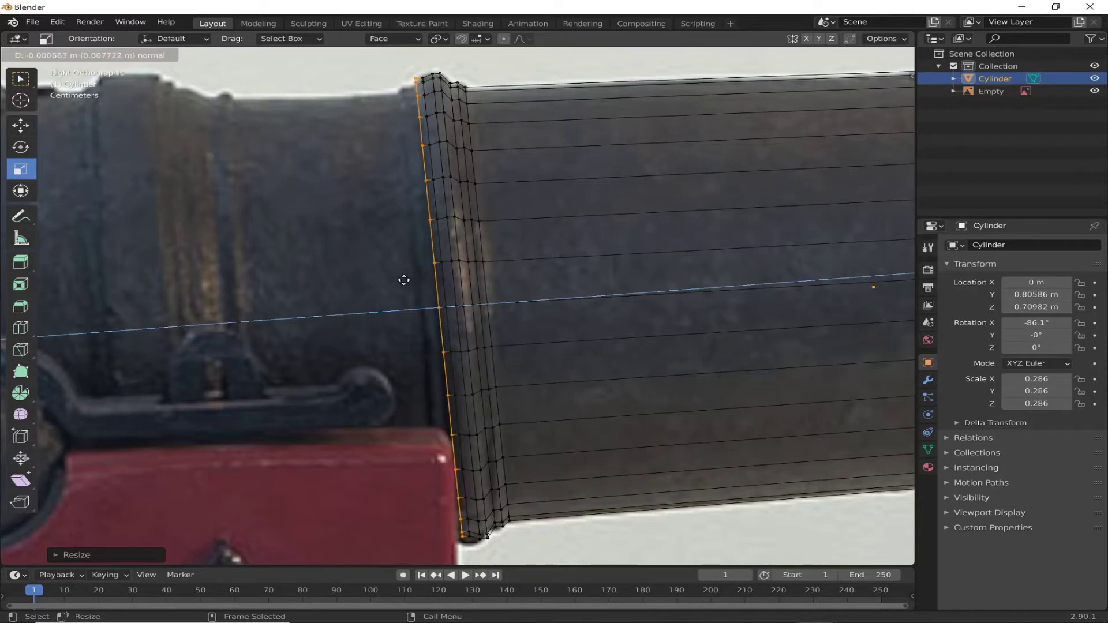
left_click(404, 280)
key("g")
key("z")
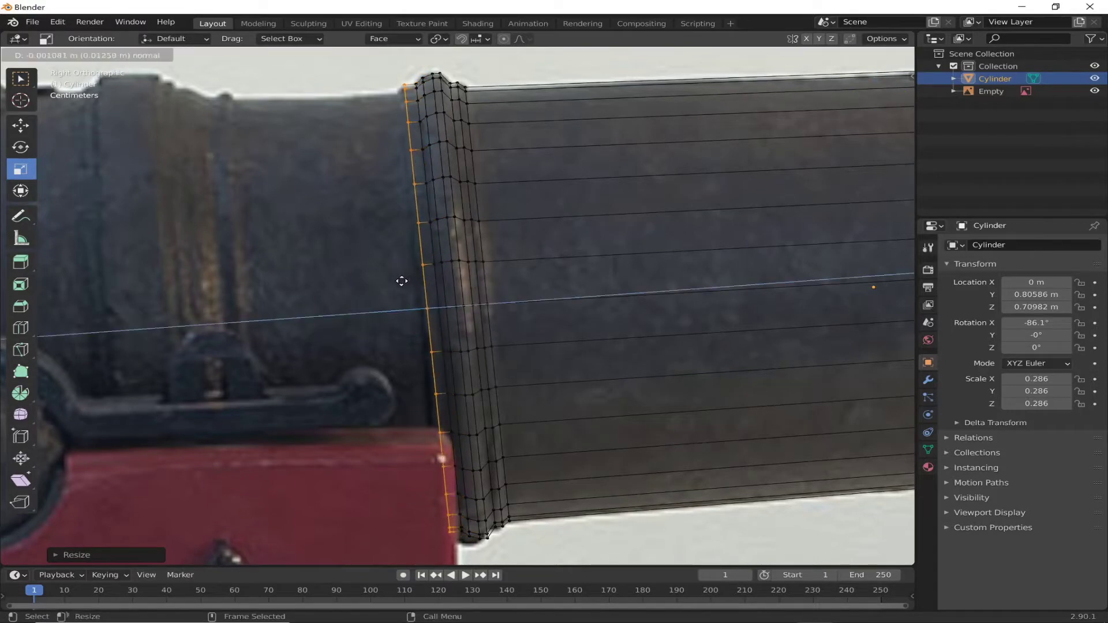
left_click(401, 281)
key("g")
key("z")
key("z")
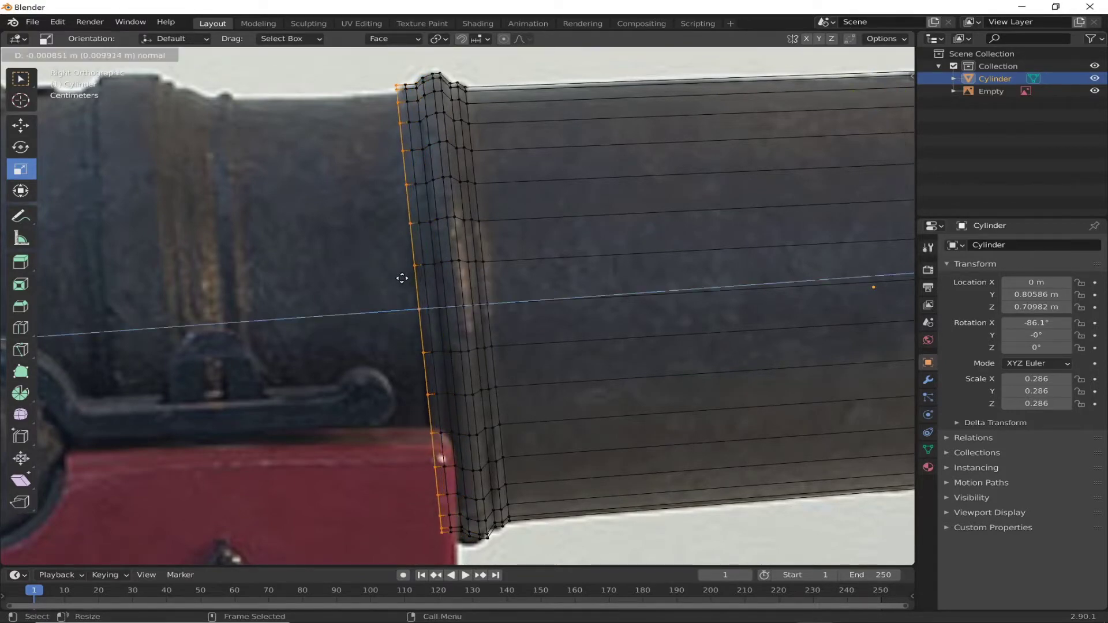
left_click(401, 279)
key("s")
left_click(391, 252)
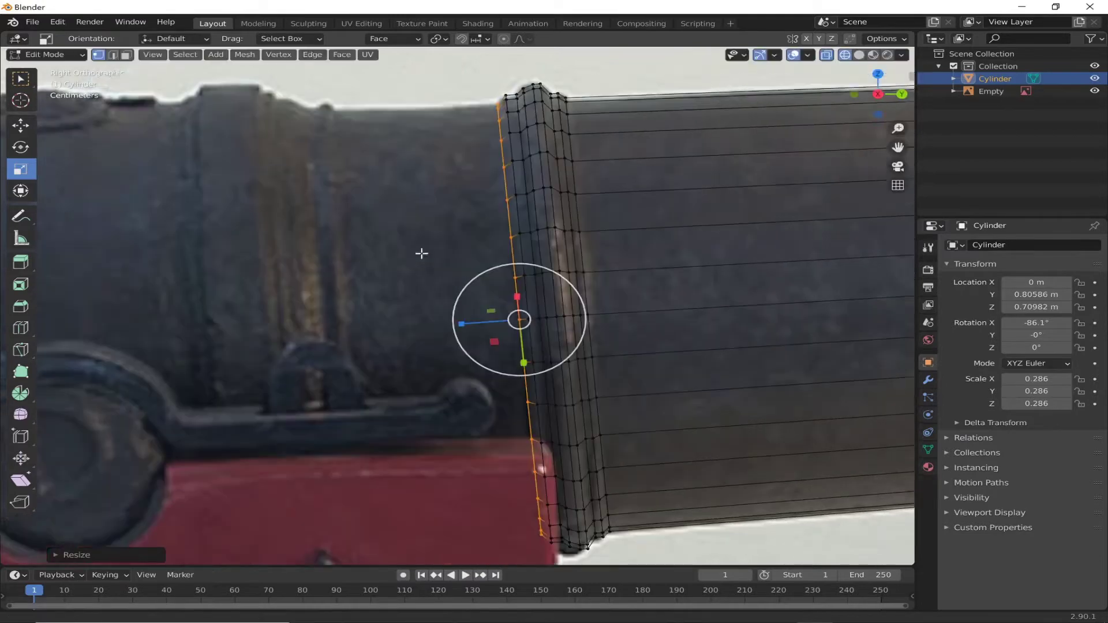
Extrude the end loop along a global axis to continue the sleeve leftward.
key("g")
key("z")
key("z")
left_click(355, 293)
key("e")
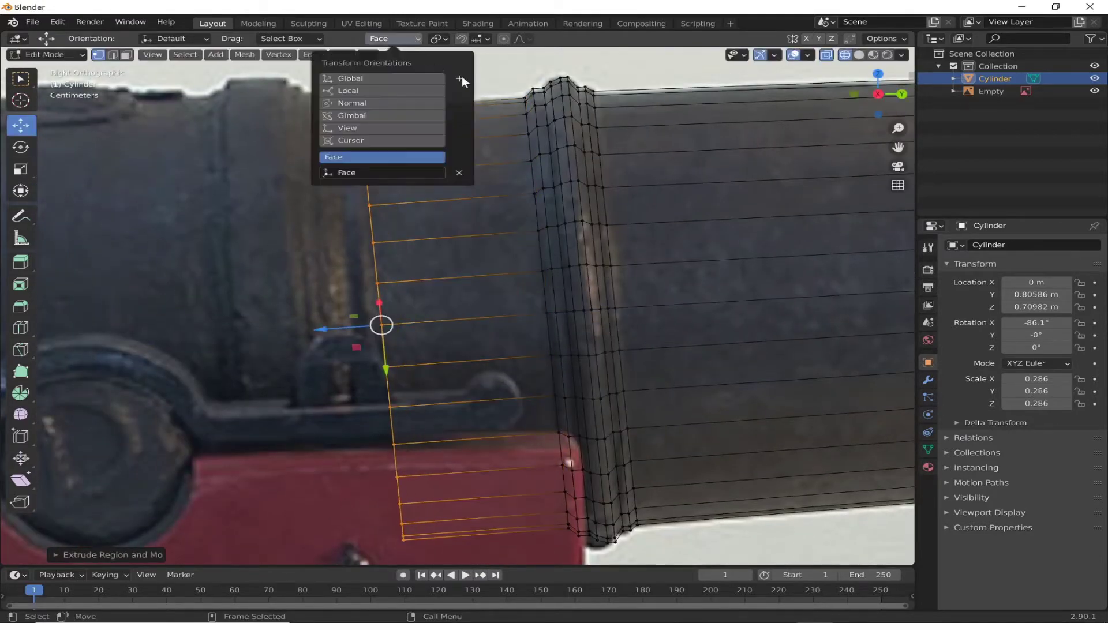
key("z")
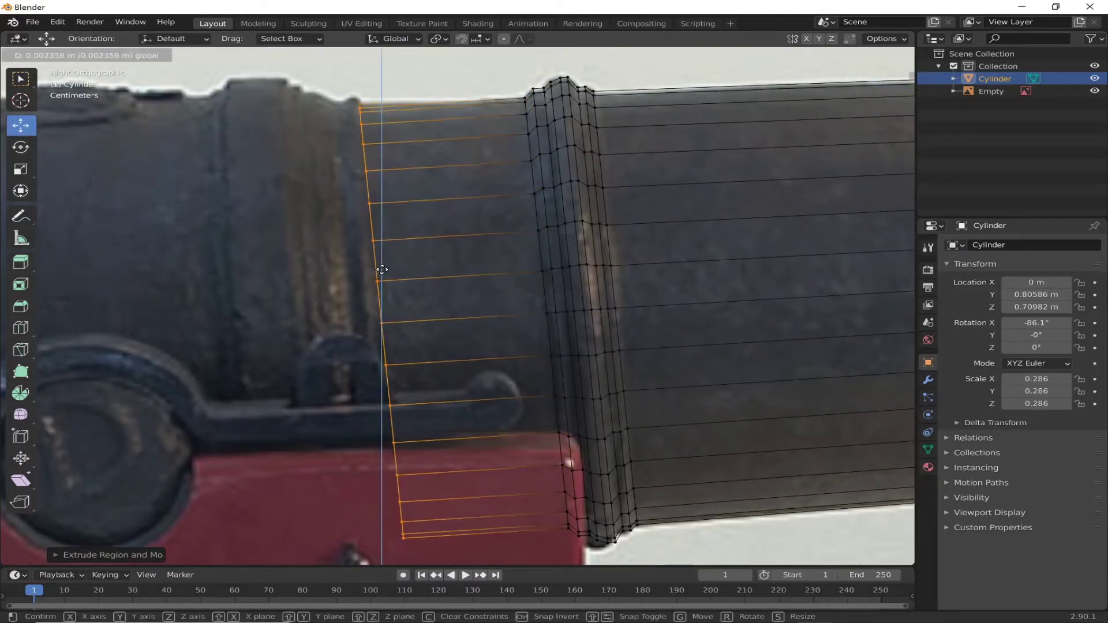
left_click(382, 269)
scroll(651, 258, "down", 2)
Select the right end loop and extrude its first short steps along the normal.
scroll(491, 356, "up", 4)
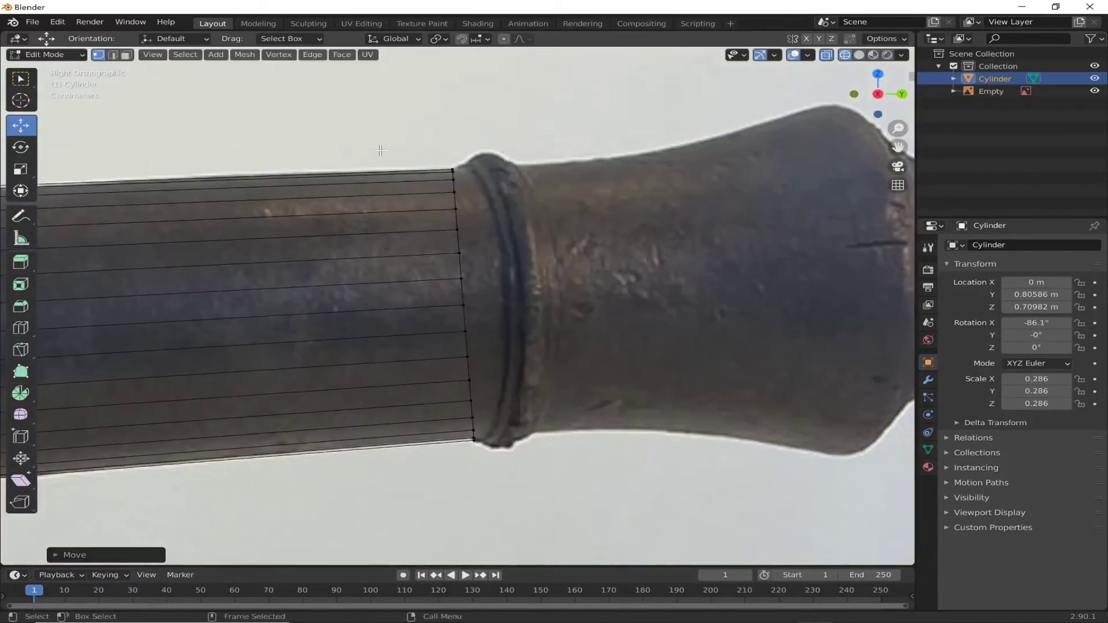
key("alt+e")
left_click(445, 75)
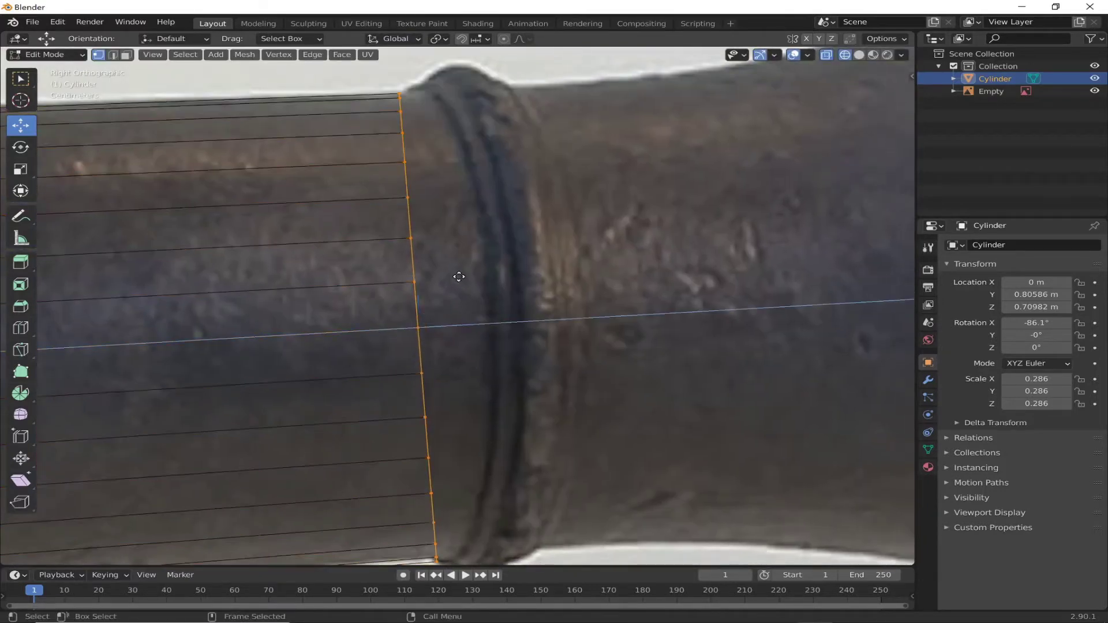
left_click(435, 284)
key("e")
left_click(383, 296)
key("shift+space")
key("s")
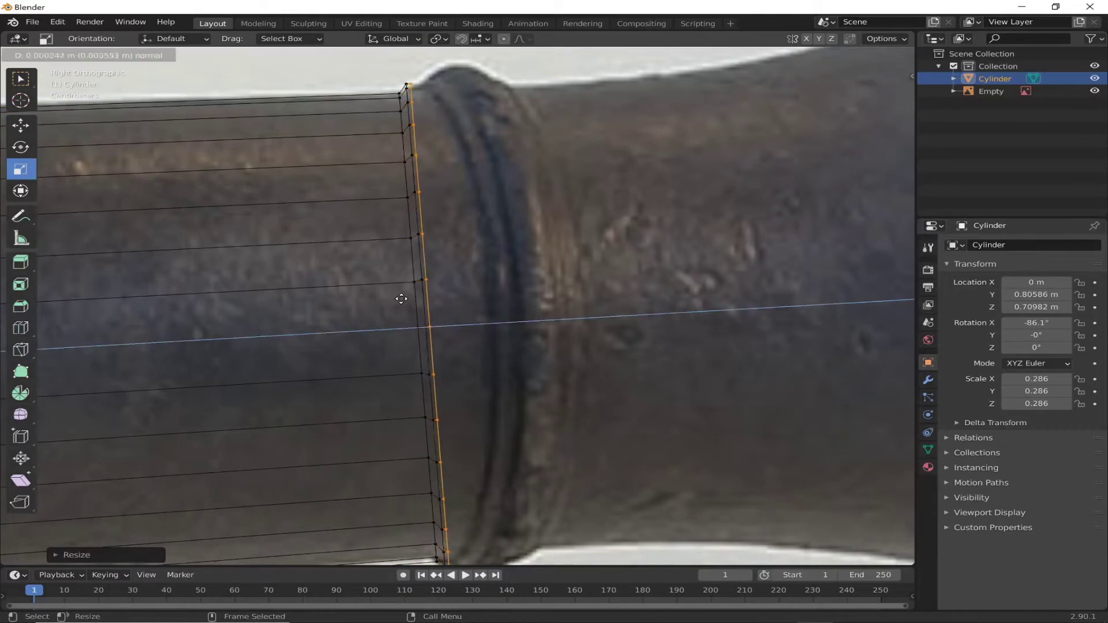
key("e")
left_click(404, 298)
Extrude and resize further loops to swell out the ring band.
key("e")
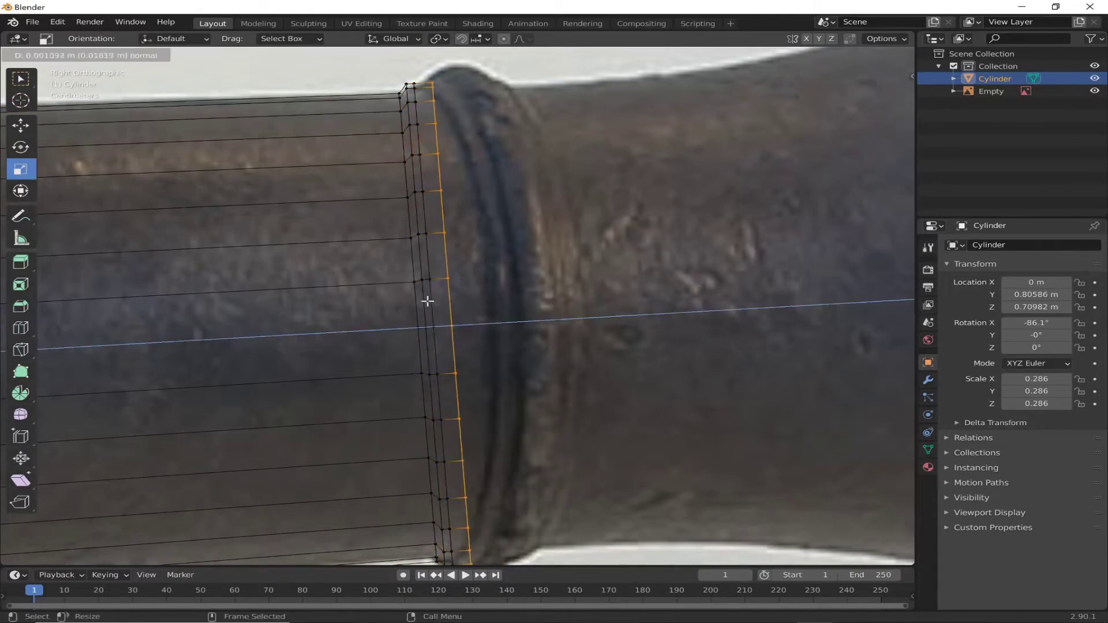
left_click(425, 299)
key("s")
key("Escape")
key("shift+space")
key("g")
key("e")
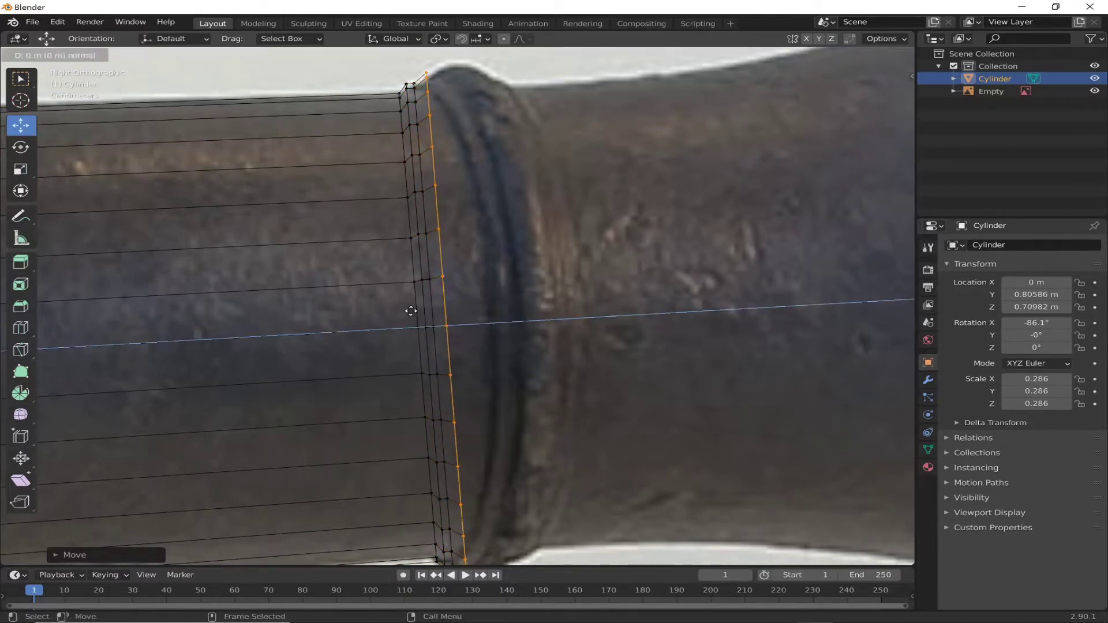
left_click(424, 310)
key("shift+space")
key("s")
Continue short extrusions with inward scaling to round off the ring band.
key("s")
left_click(441, 314)
key("e")
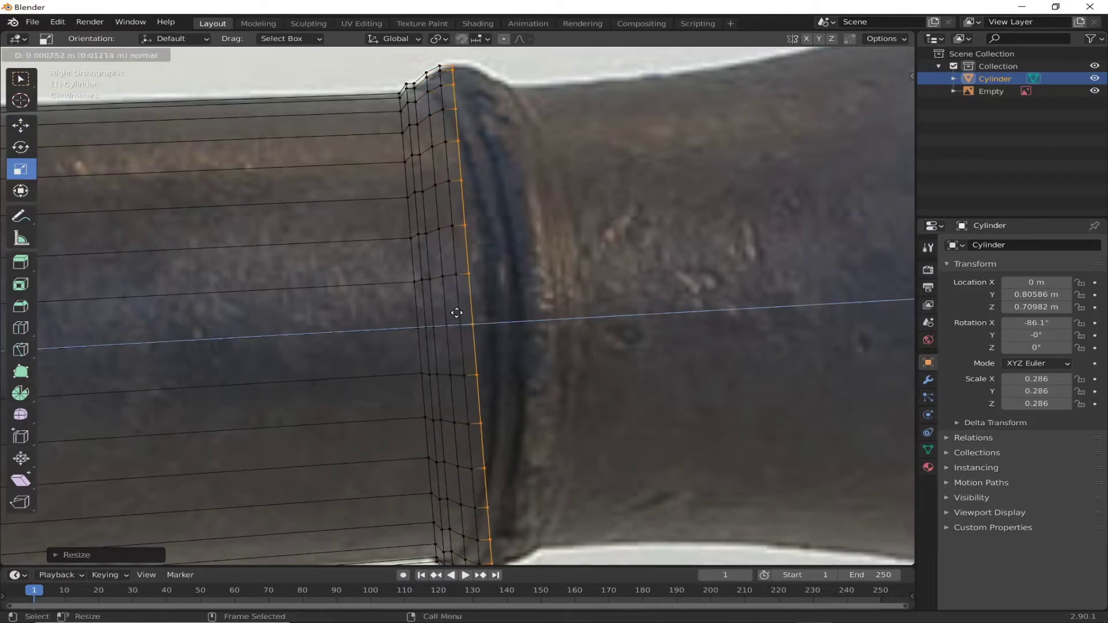
left_click(470, 314)
key("s")
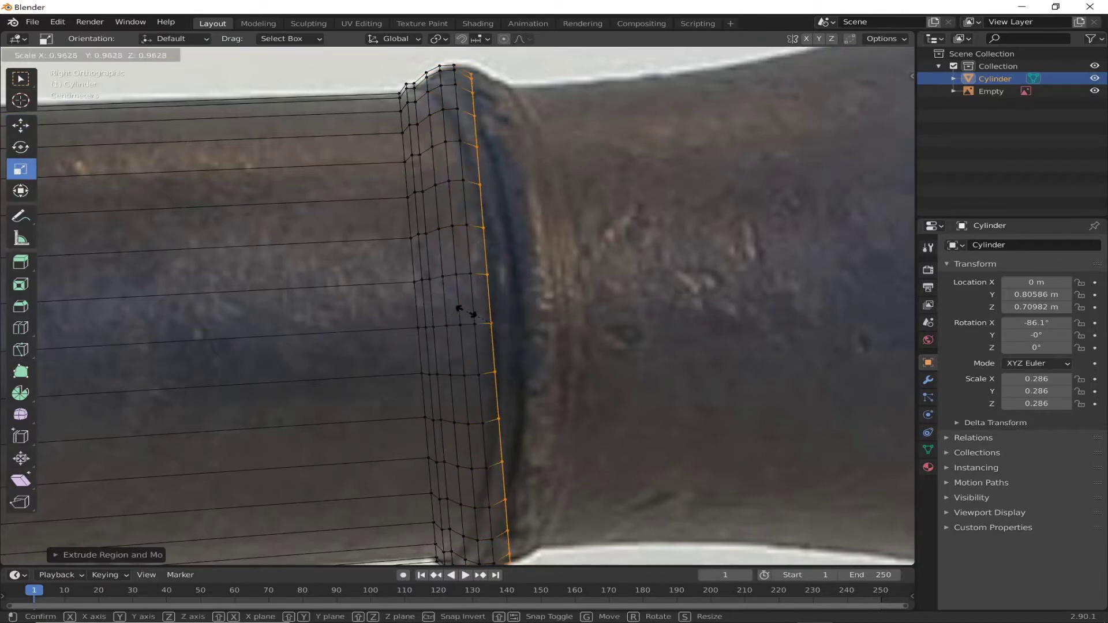
left_click(465, 313)
key("e")
left_click(484, 313)
key("s")
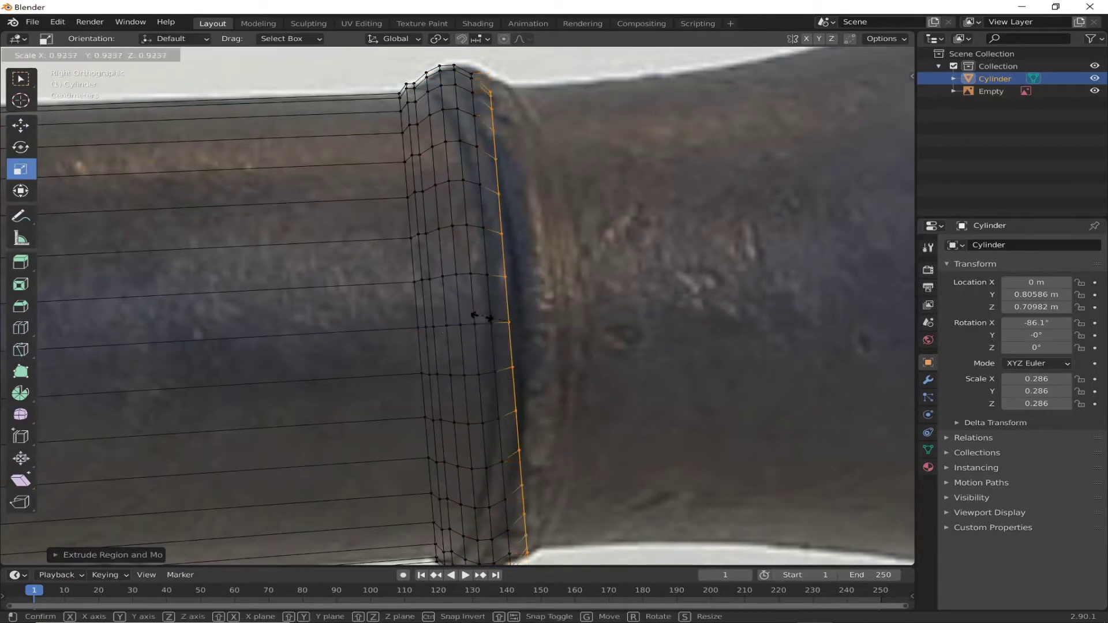
left_click(471, 312)
key("e")
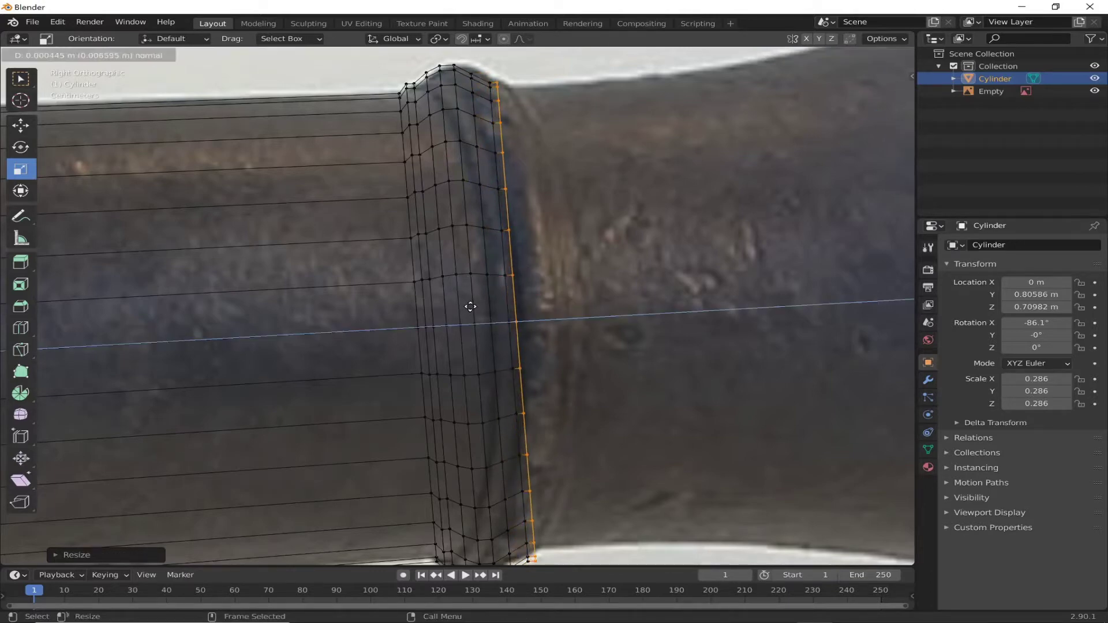
left_click(472, 311)
Narrow the loop and extrude a further section toward the muzzle.
key("e")
left_click(491, 309)
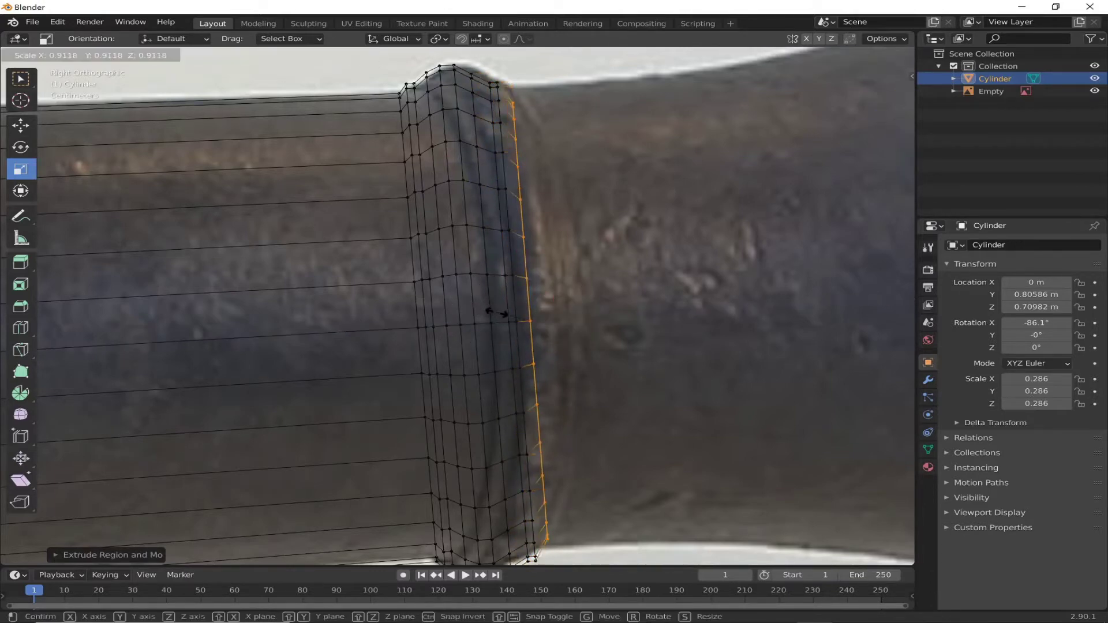
left_click(487, 296)
key("e")
scroll(528, 306, "down", 3)
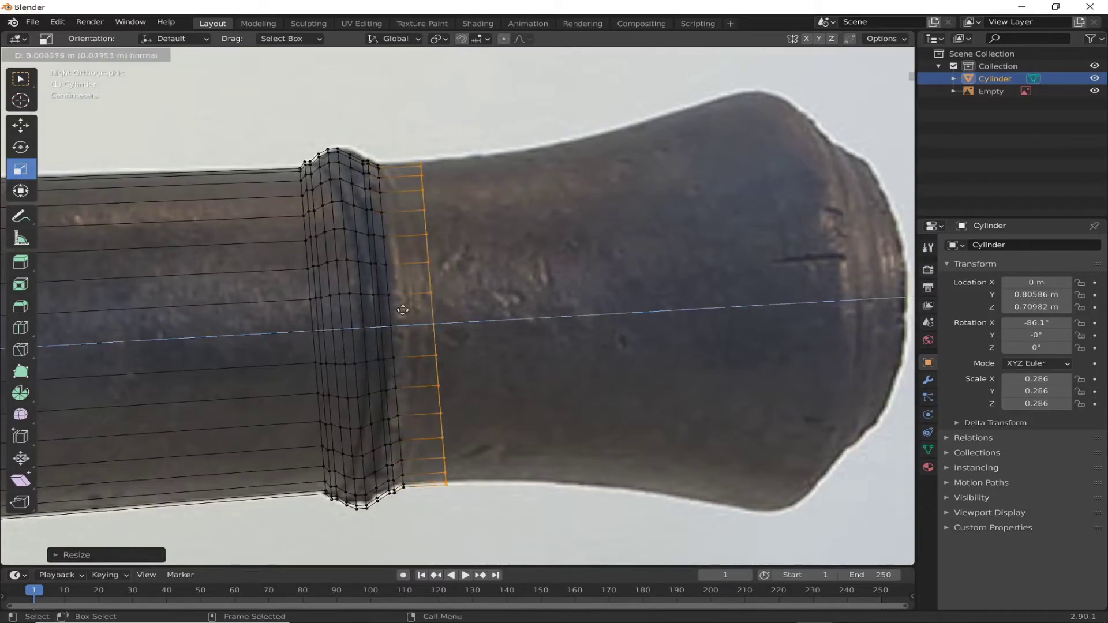
Extrude two loops toward the muzzle and resize the newest to the swell outline.
left_click(462, 308)
key("e")
left_click(525, 315)
key("e")
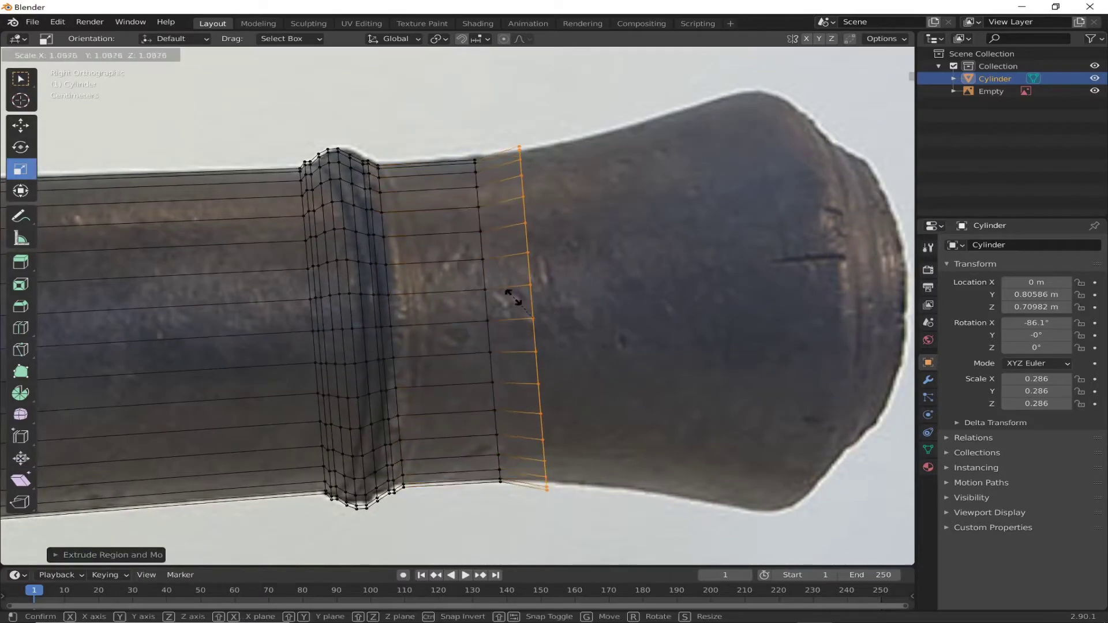
left_click(565, 295)
key("s")
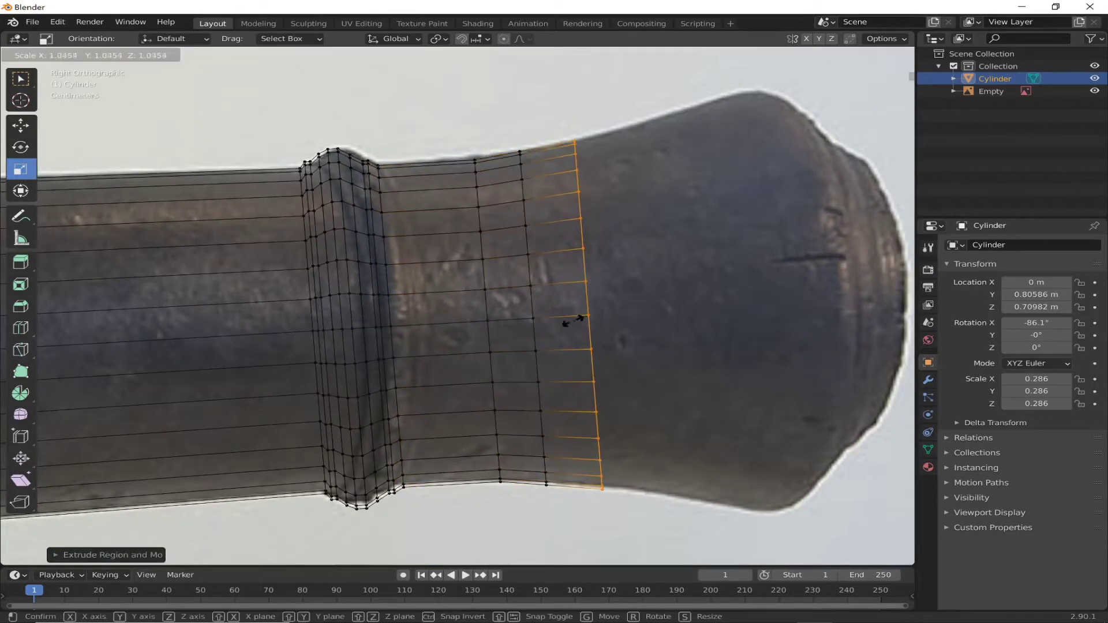
scroll(450, 347, "up", 3)
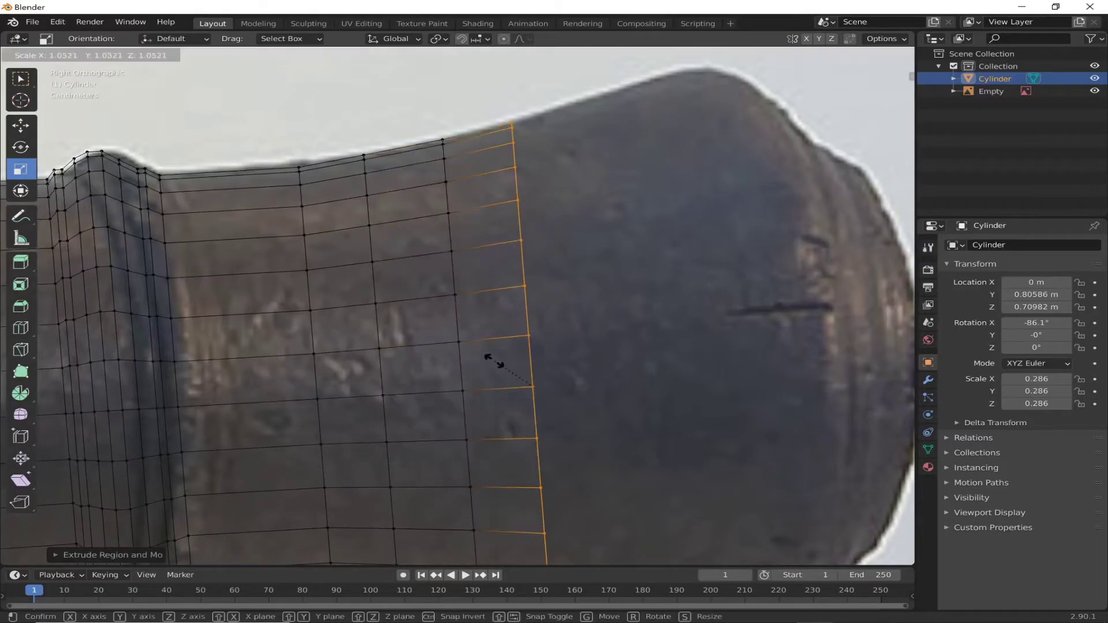
scroll(494, 362, "down", 2)
left_click(466, 385)
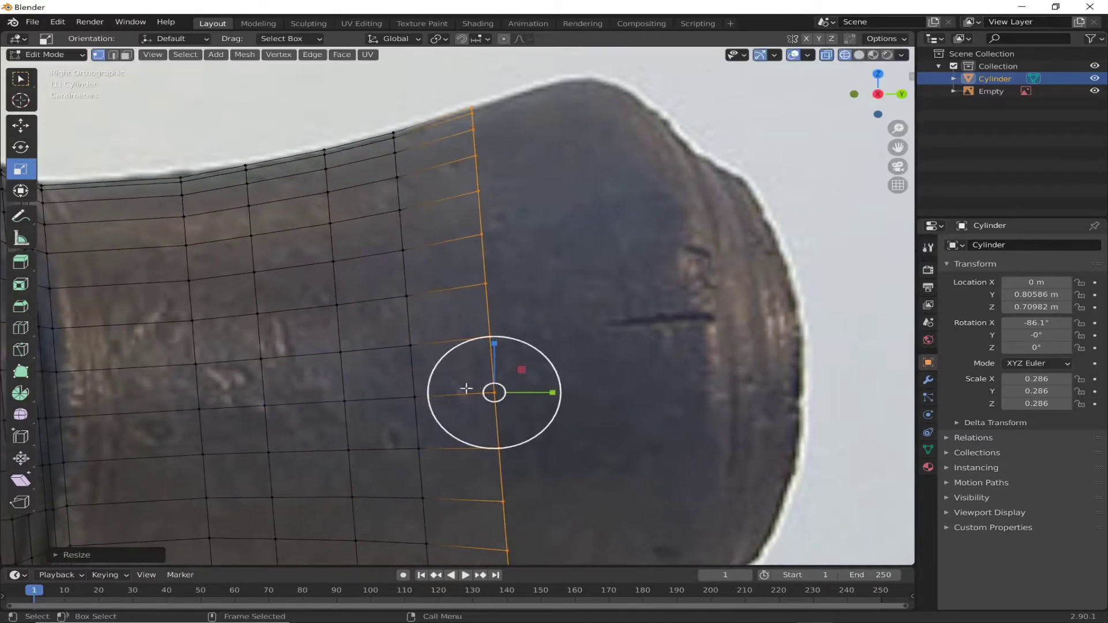
Extrude further loops rightward, shrinking each slightly to follow the muzzle swell.
key("e")
left_click(527, 378)
key("e")
left_click(465, 394)
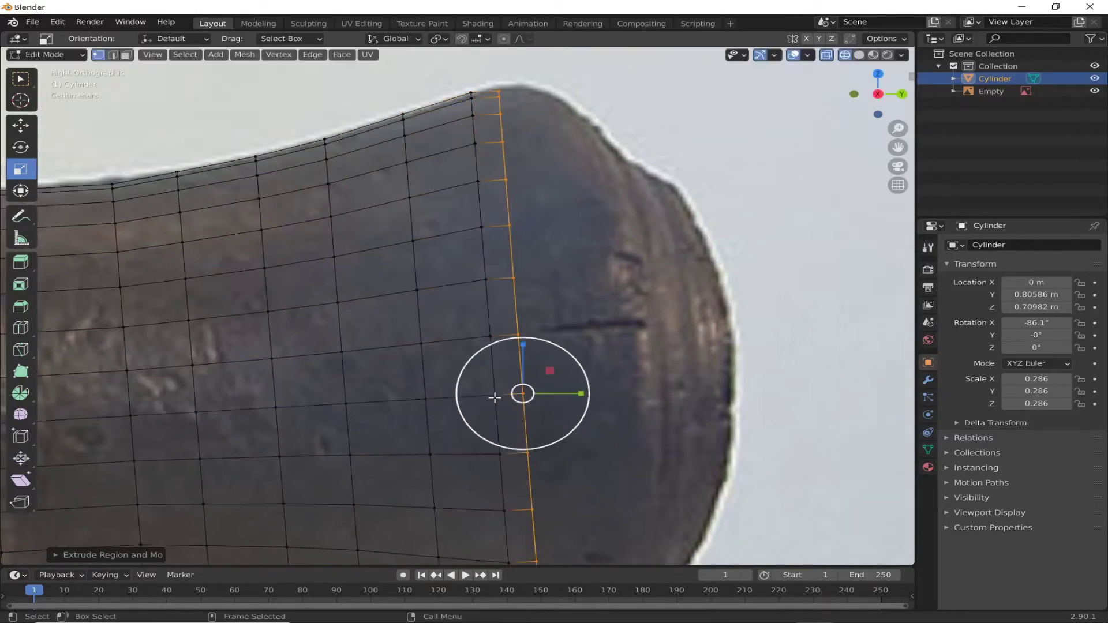
key("s")
left_click(468, 356)
key("e")
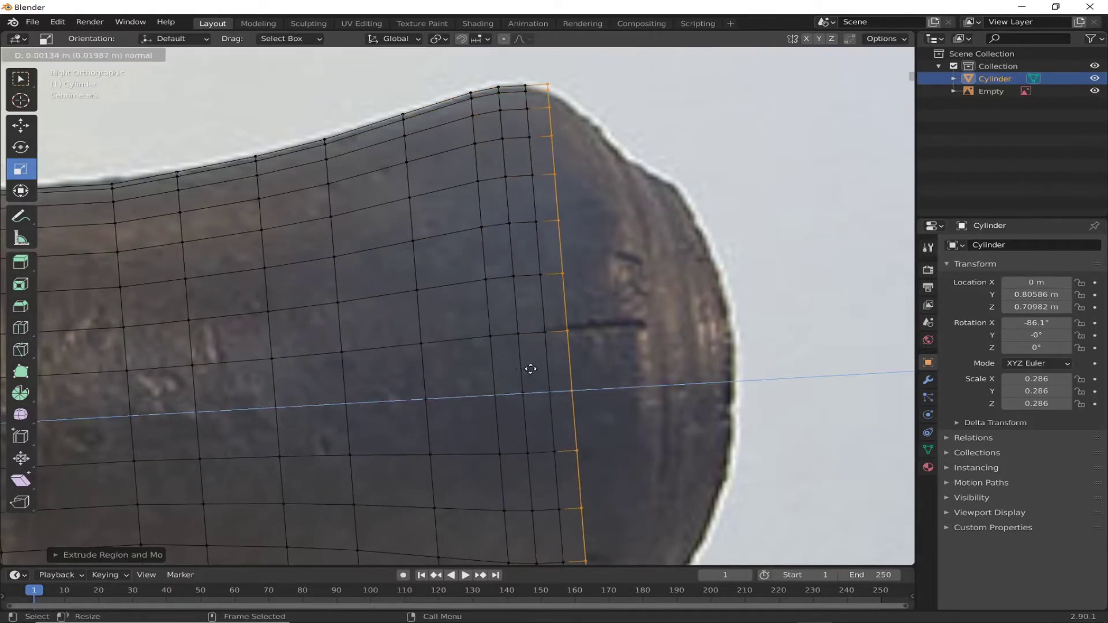
left_click(529, 366)
key("s")
left_click(512, 351)
Add two more loops, shrinking them toward the muzzle's flared lip.
key("e")
left_click(577, 366)
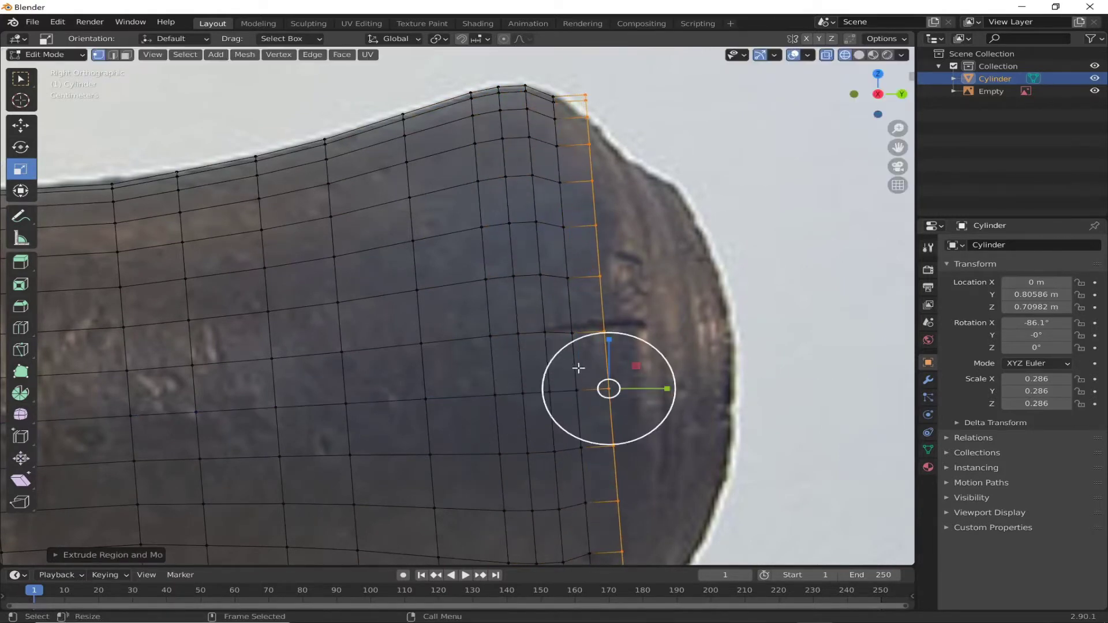
key("s")
left_click(582, 366)
key("e")
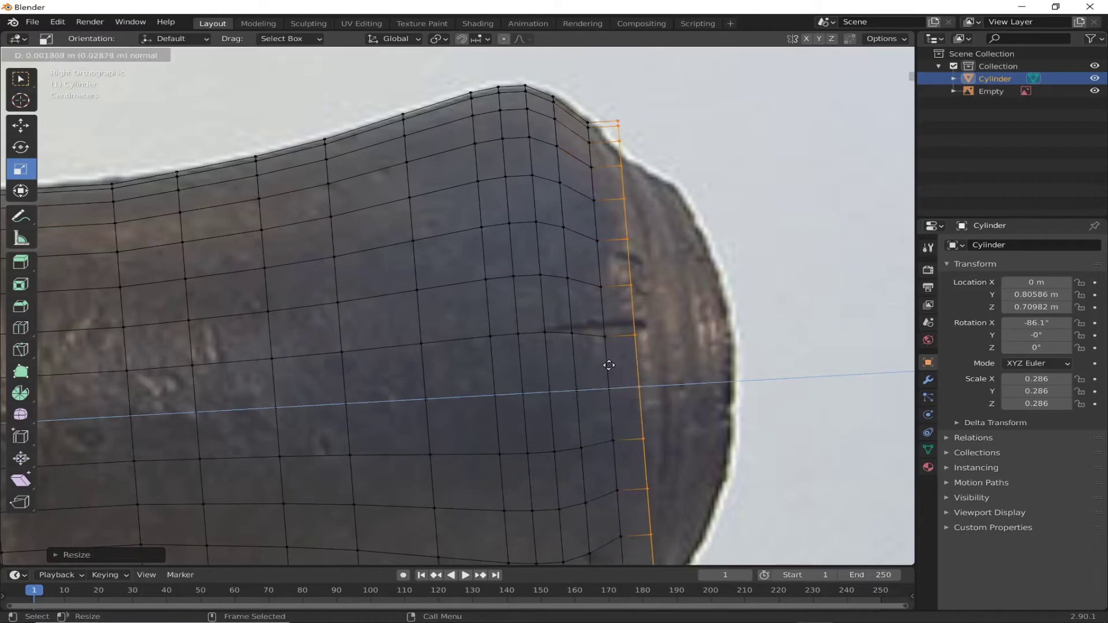
left_click(606, 368)
key("s")
left_click(618, 363)
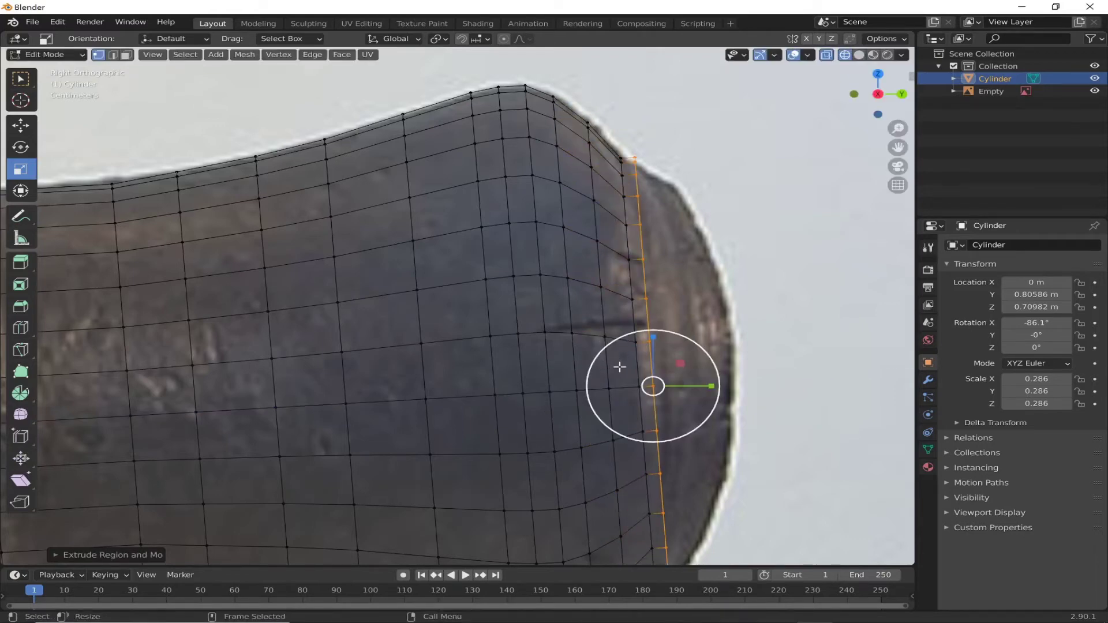
scroll(520, 300, "down", 3, "ctrl")
Extrude final loops over the lip, sizing them to the rim and moving the end loop to the muzzle face.
key("e")
left_click(552, 392)
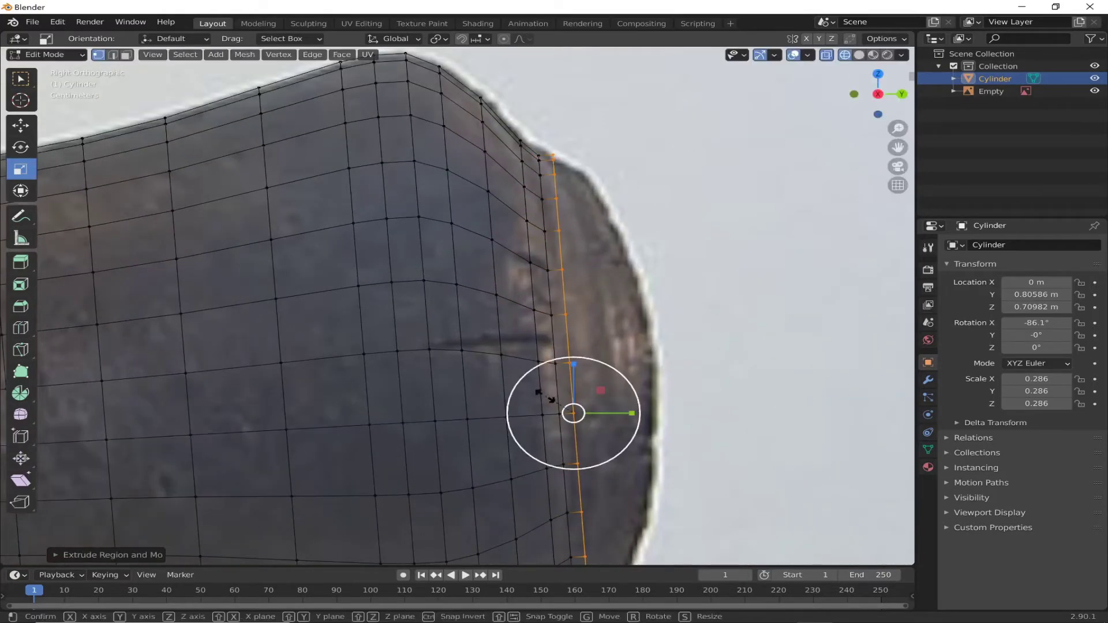
key("s")
left_click(548, 382)
key("e")
left_click(600, 408)
key("s")
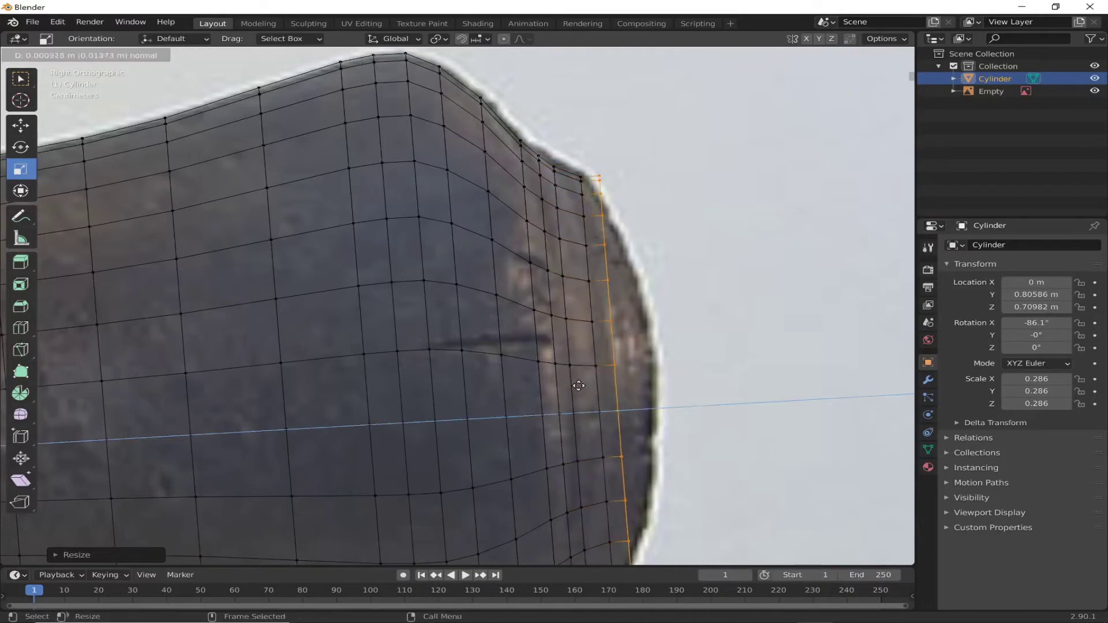
key("e")
left_click(617, 411)
key("s")
left_click(584, 390)
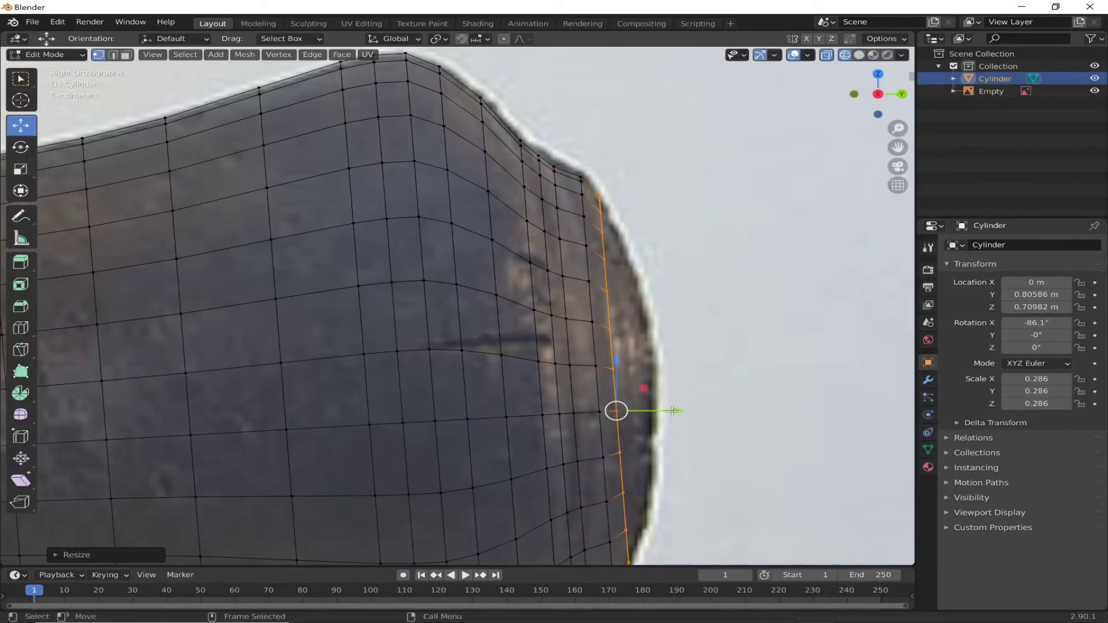
left_click_drag(624, 411, 664, 410)
Inset the muzzle end face to form a rim.
middle_click_drag(664, 410, 31, 282)
left_click(31, 282)
middle_click_drag(231, 317, 608, 381)
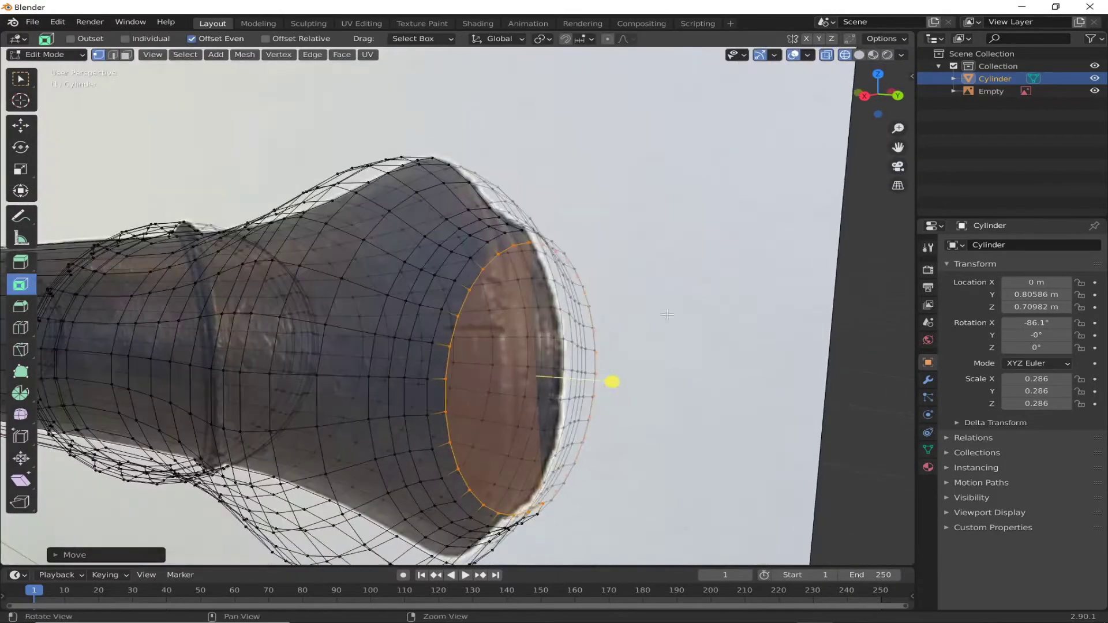
left_click_drag(608, 381, 597, 383)
left_click(587, 378)
Extrude the inset face deep into the barrel to form the bore.
left_click(21, 263)
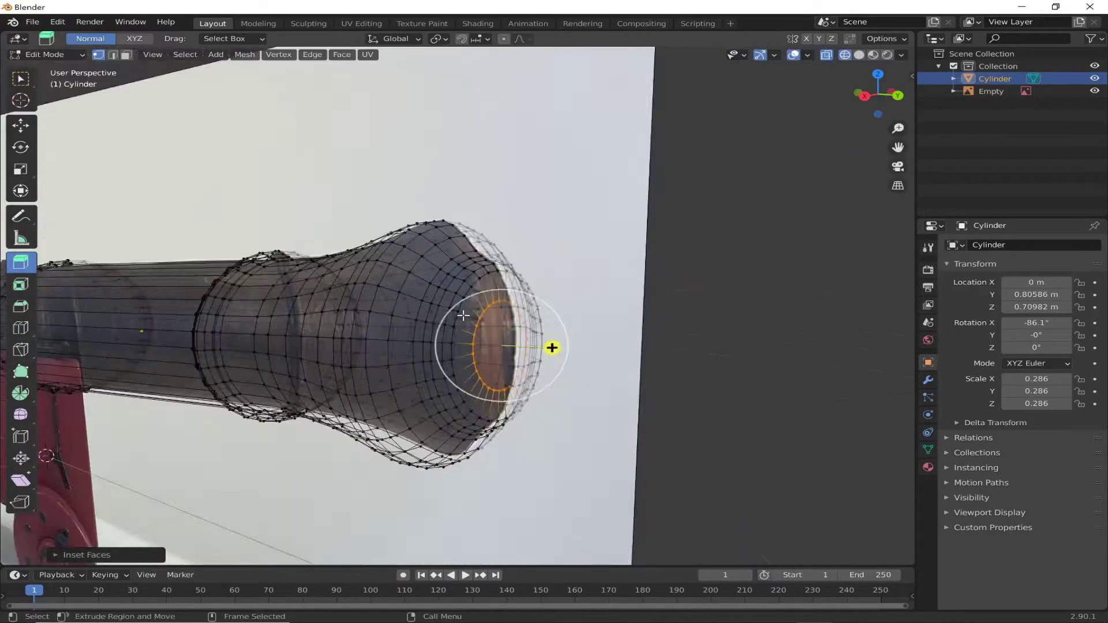
middle_click_drag(404, 347, 577, 289)
left_click_drag(554, 296, 763, 257)
Try sliding the bore faces along a face-aligned orientation, then undo that move.
left_click(20, 125)
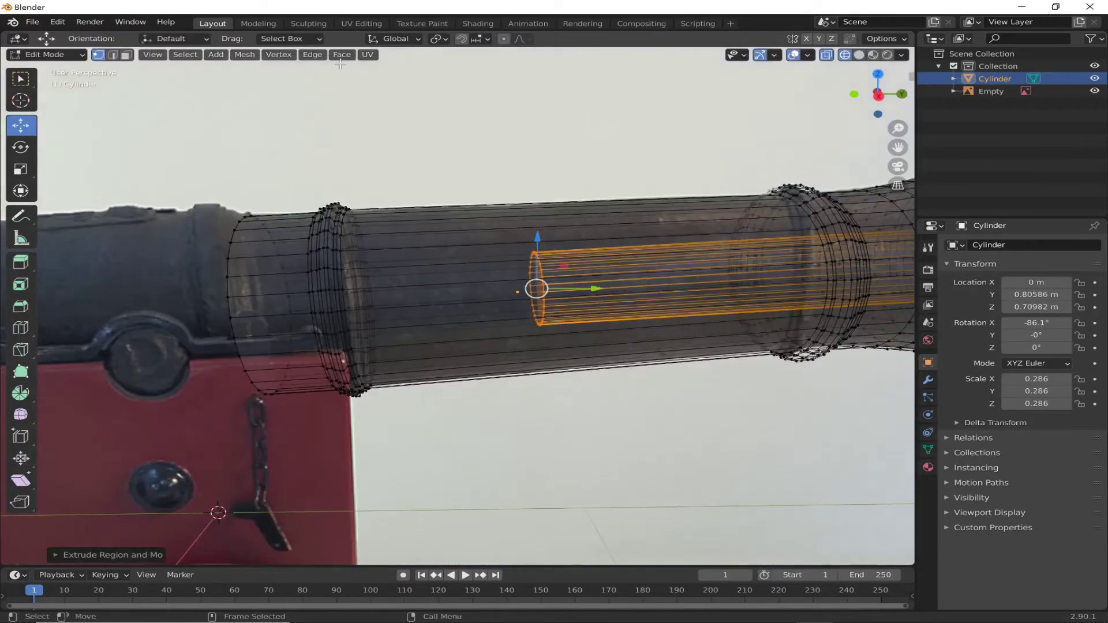
left_click(395, 39)
left_click(464, 46)
left_click_drag(577, 287, 190, 300)
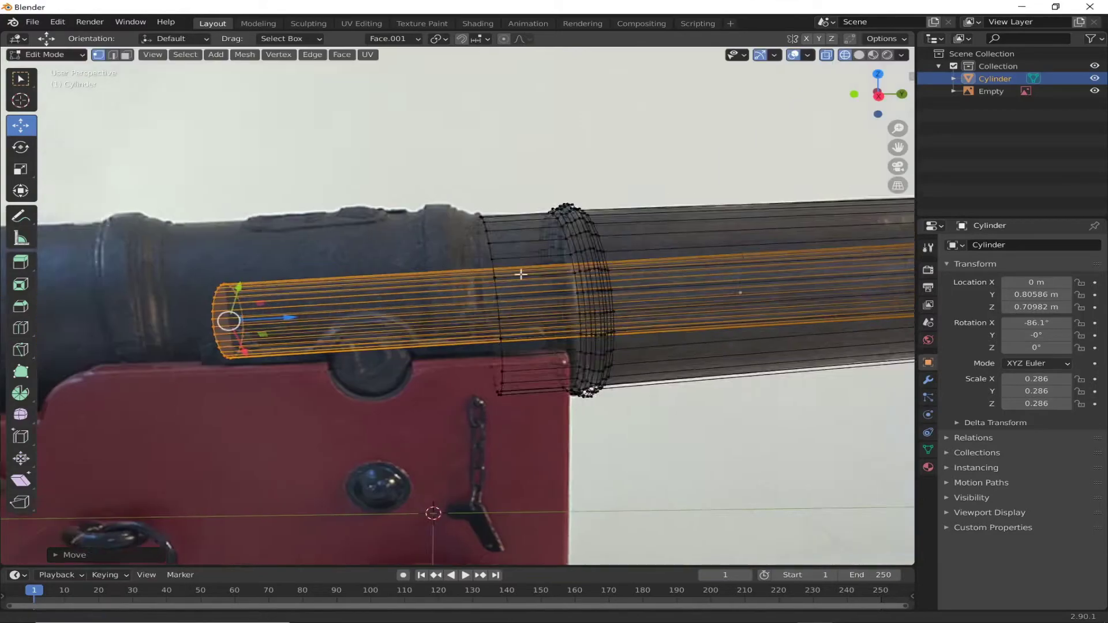
scroll(404, 289, "down", 5)
middle_click_drag(404, 277, 427, 257)
key("ctrl+z")
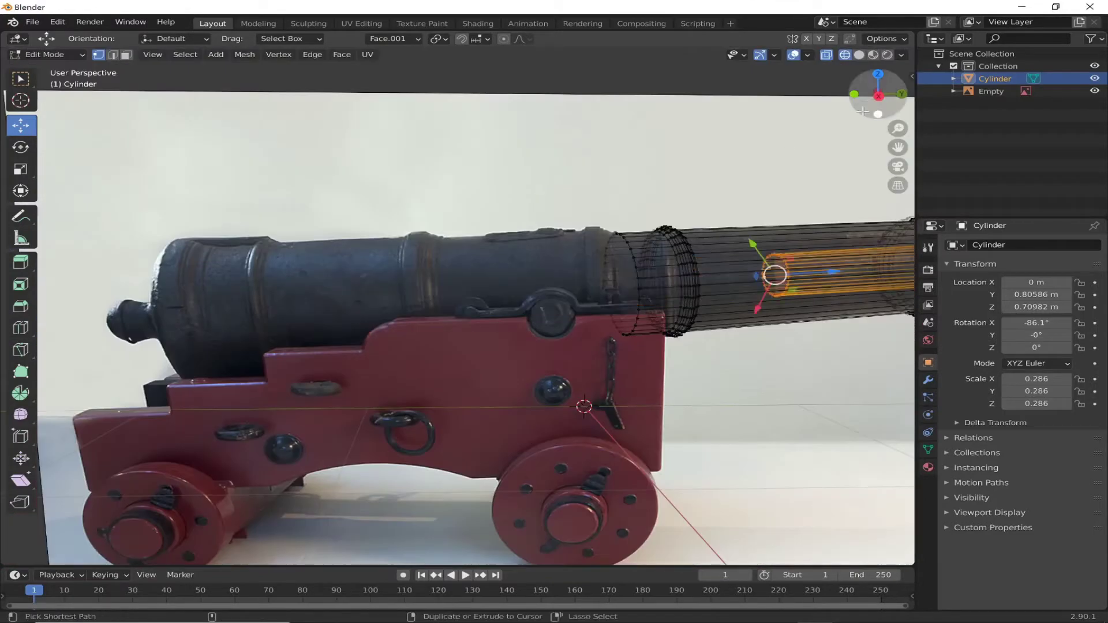
Switch to Right Orthographic view and zoom in on the barrel.
left_click(879, 96)
scroll(537, 193, "up", 3)
scroll(554, 495, "up", 2)
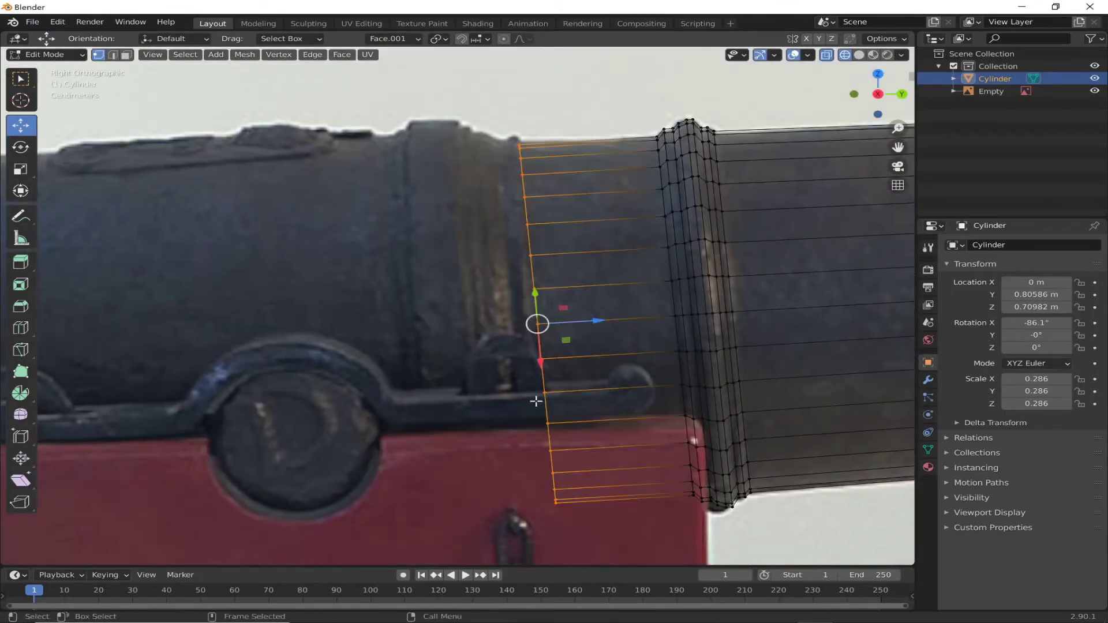
Extrude and enlarge the rear ring, then extrude three more rings toward the breech.
key("e")
right_click(507, 338)
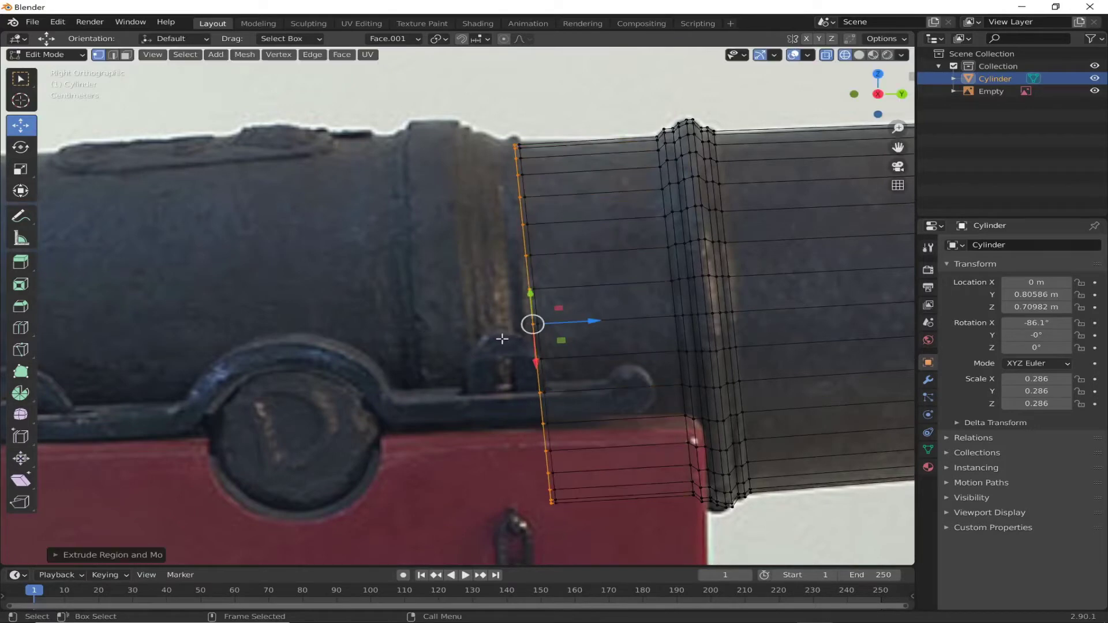
key("s")
left_click(492, 330)
key("e")
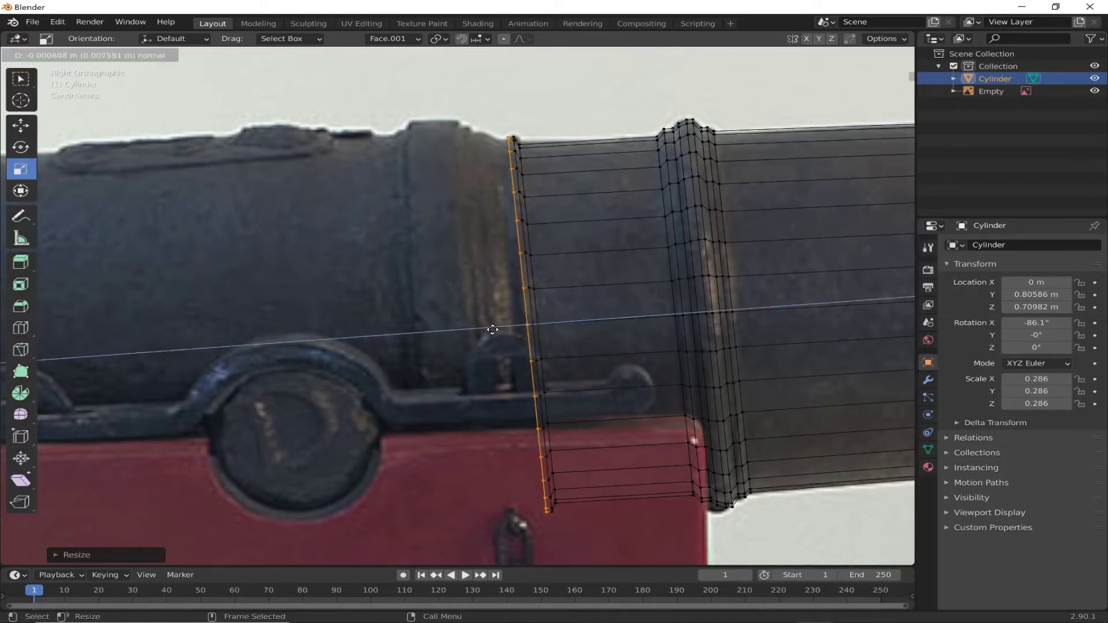
left_click(493, 330)
key("e")
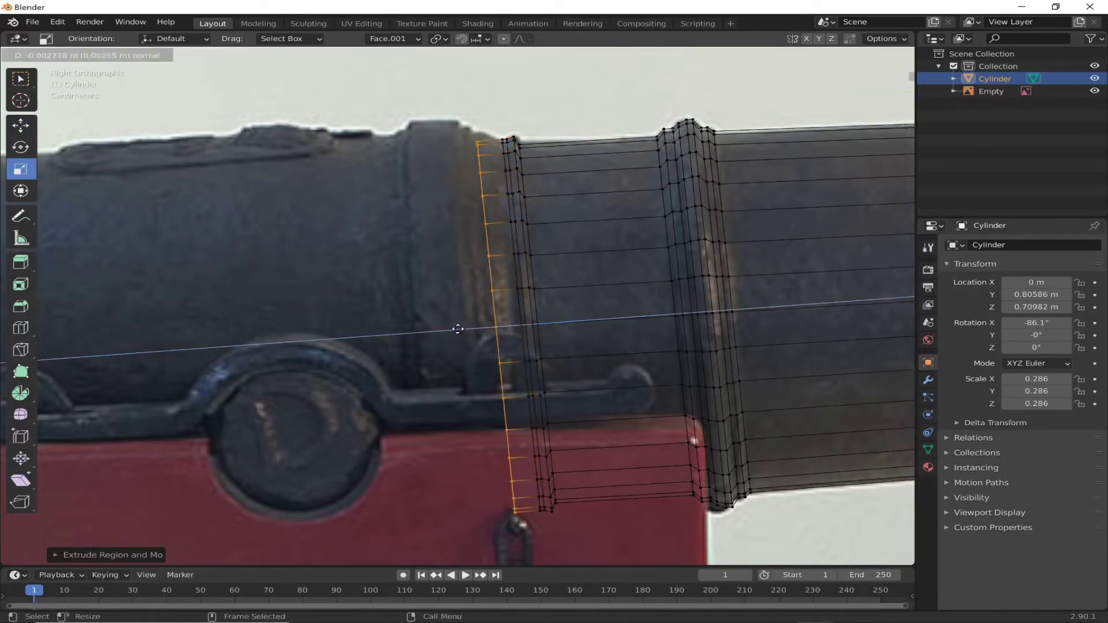
left_click(458, 329)
key("e")
left_click(462, 328)
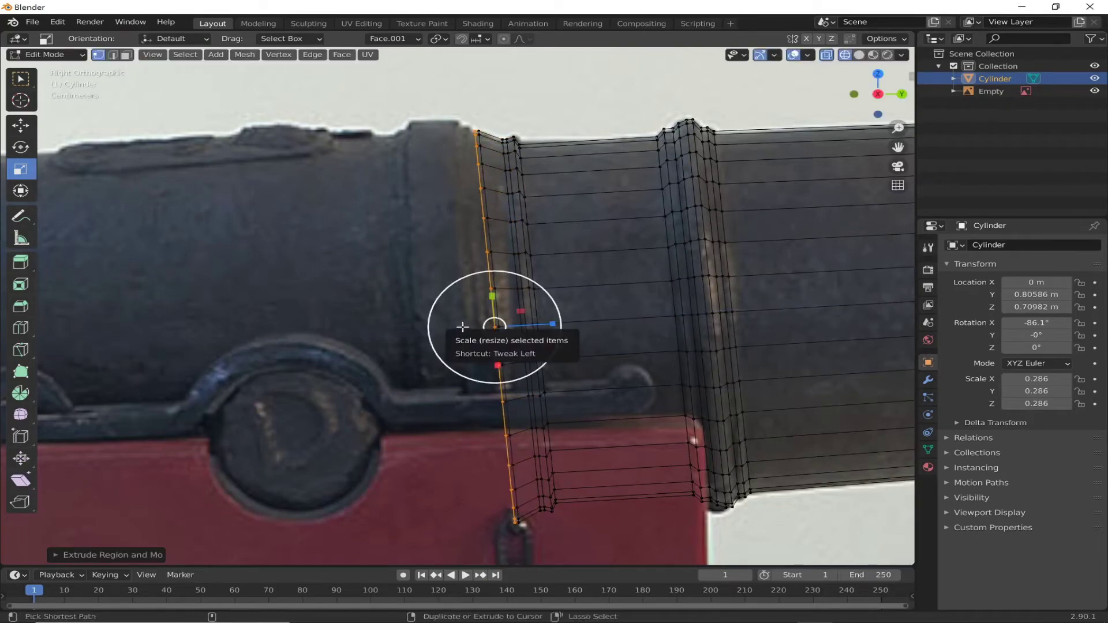
Enlarge a ring to match the raised band, then extrude and resize another.
scroll(509, 384, "up", 2)
left_click_drag(517, 402, 506, 403)
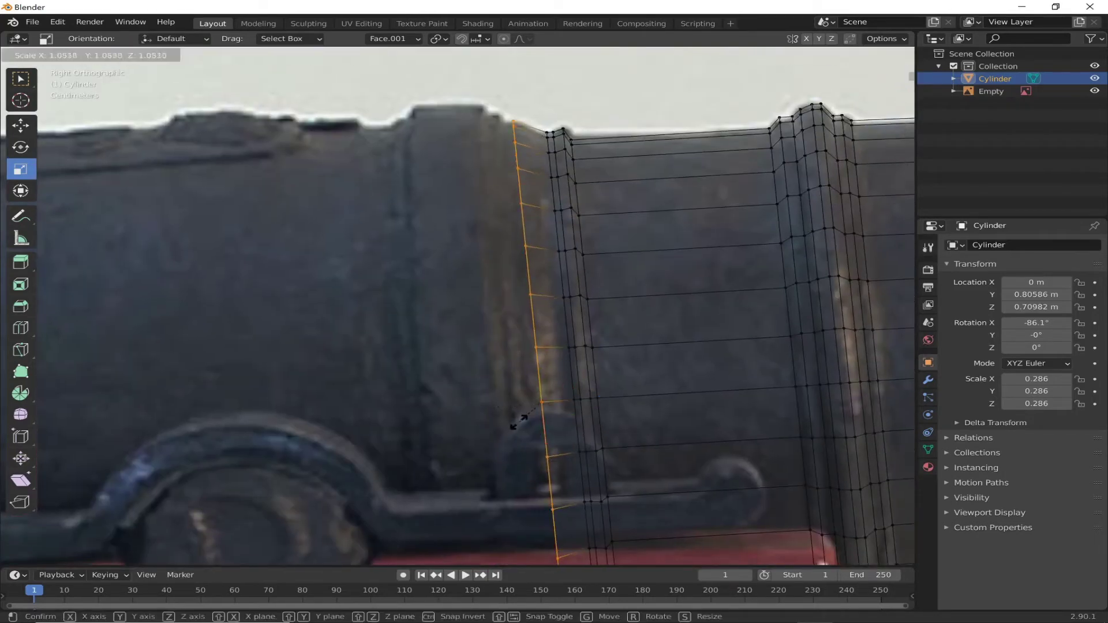
left_click(518, 422)
key("e")
key("e")
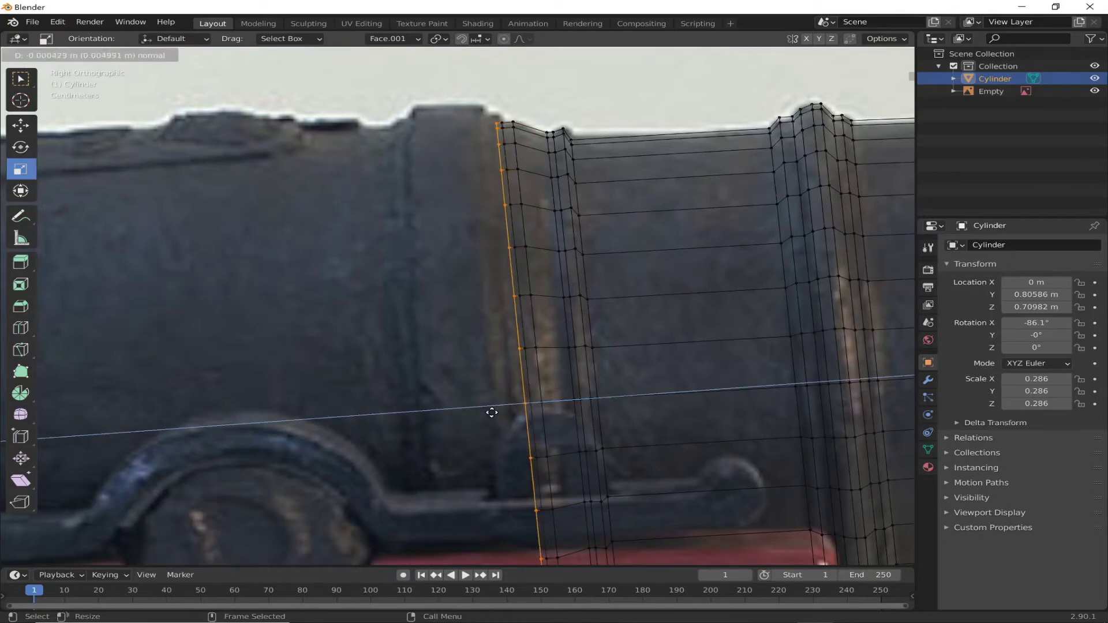
left_click(492, 412)
key("s")
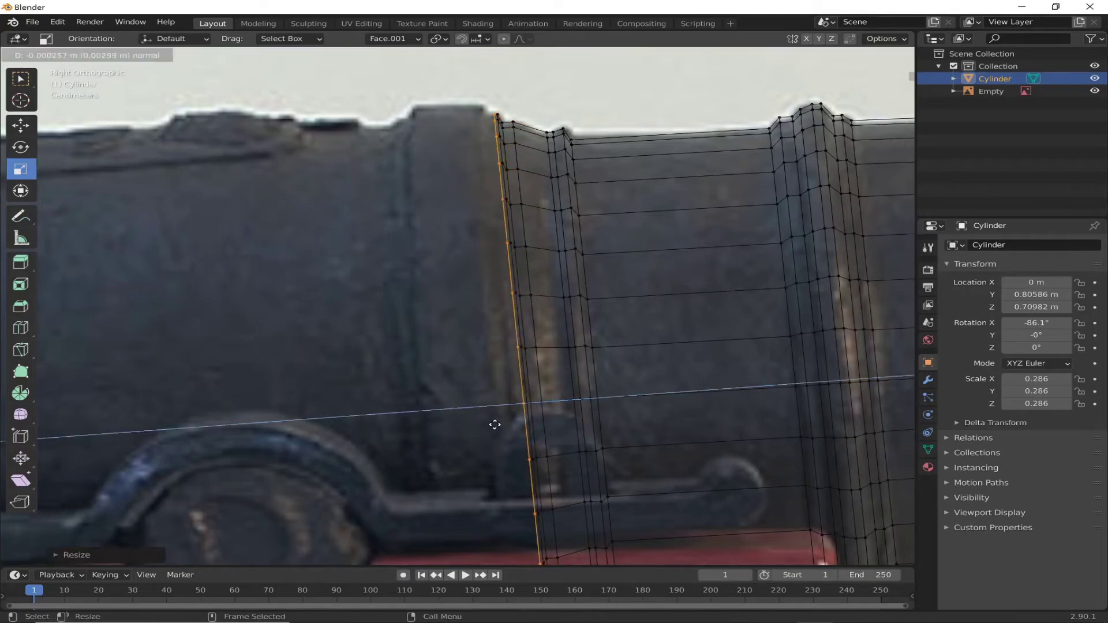
left_click(491, 424)
key("s")
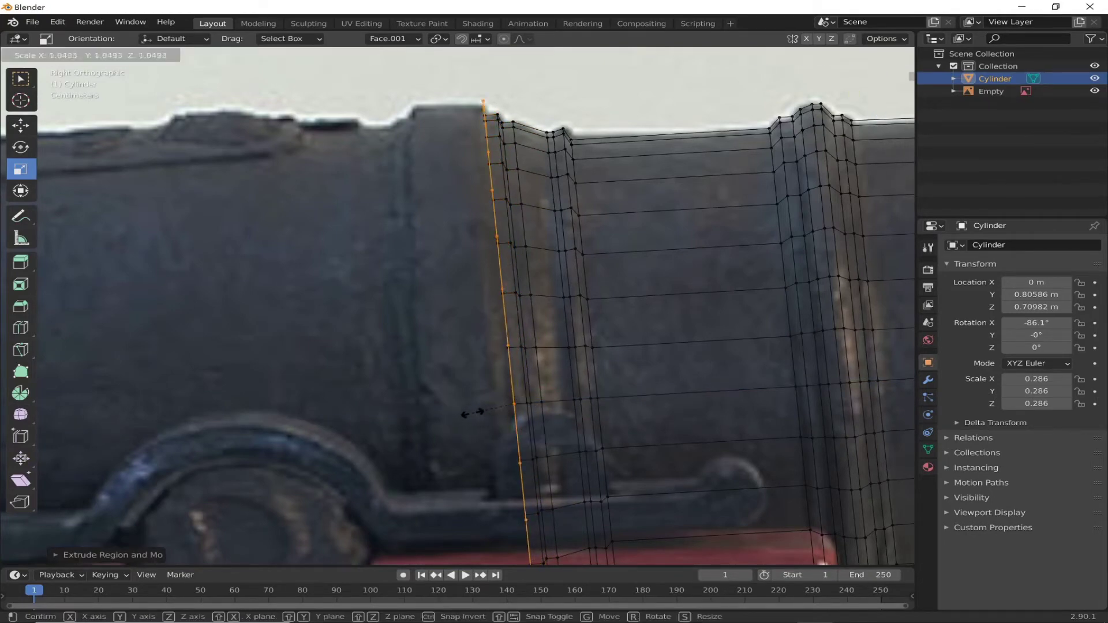
left_click(472, 412)
Extrude two more rings toward the breech, slightly resizing the last one.
key("e")
left_click(411, 409)
middle_click_drag(411, 408, 448, 358, "shift")
key("e")
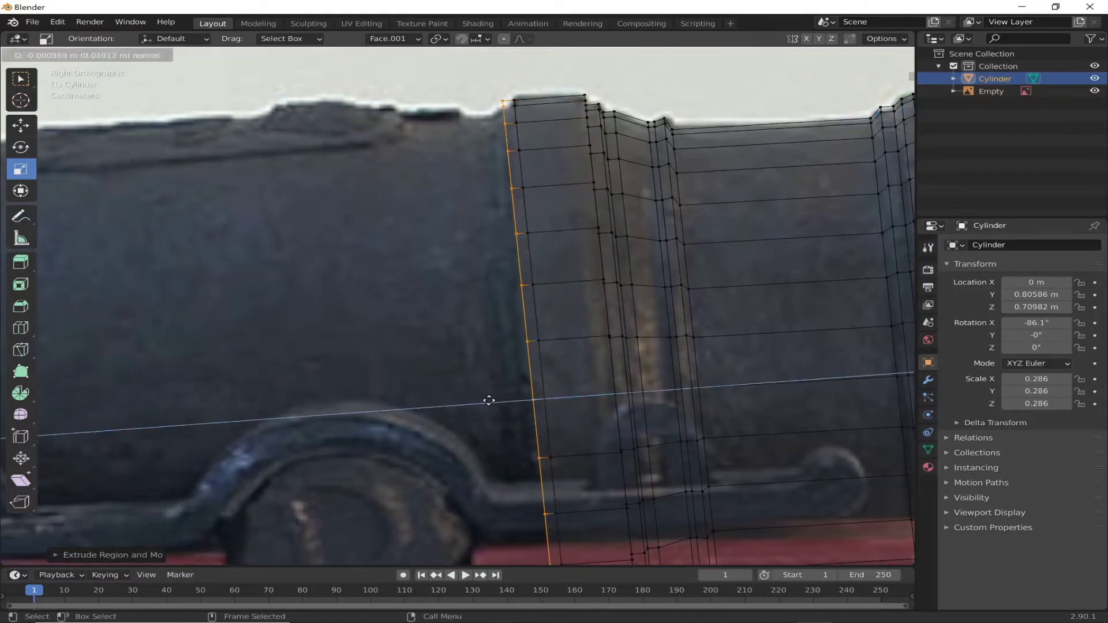
left_click(489, 400)
key("s")
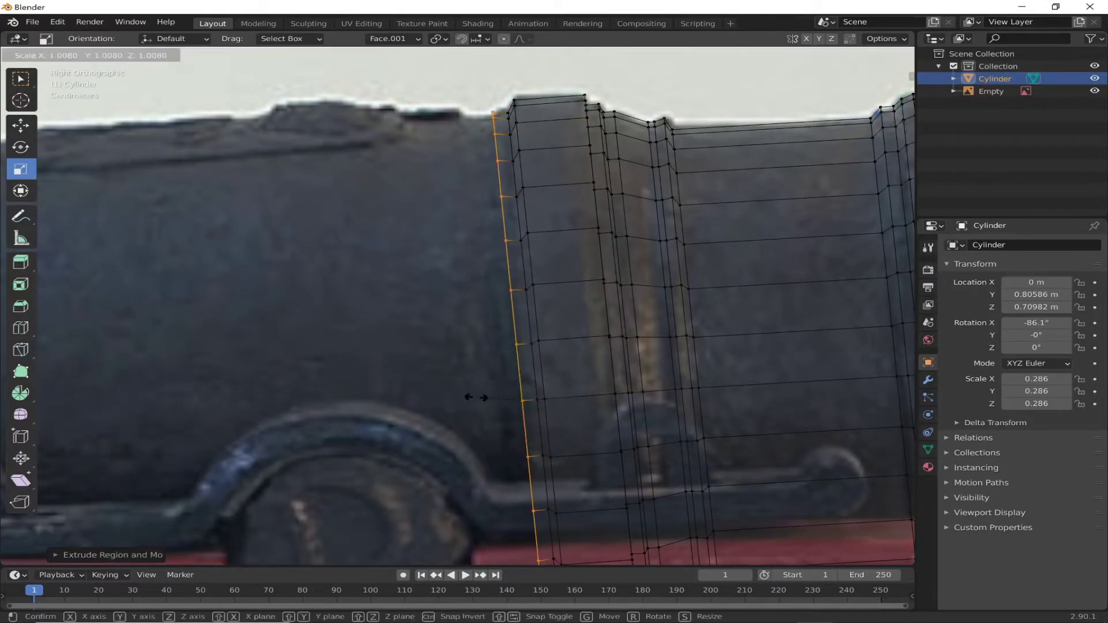
left_click(484, 398)
scroll(452, 391, "down", 3)
middle_click_drag(515, 379, 674, 364, "shift")
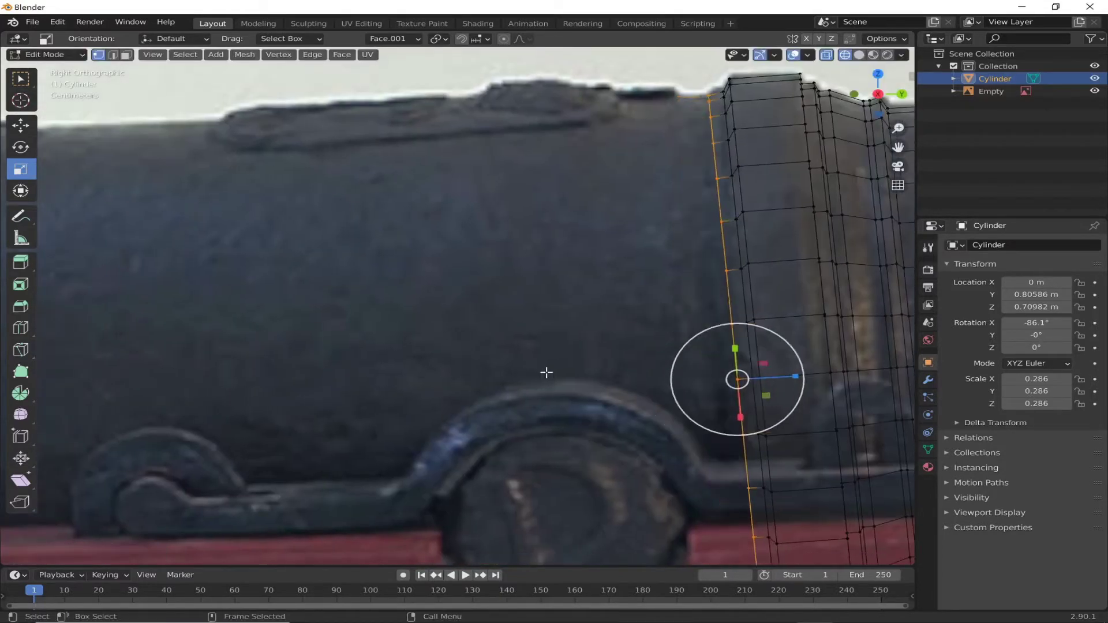
Extrude a long section toward the breech, then add a ring enlarged to the band's width.
key("e")
left_click(263, 363)
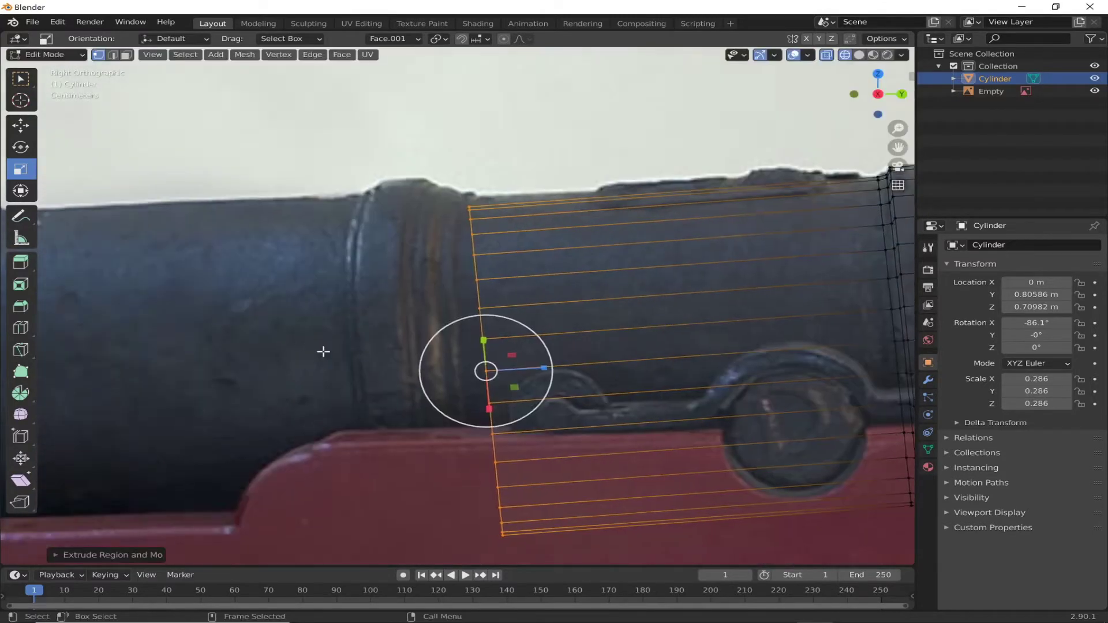
scroll(322, 352, "up", 2)
scroll(456, 416, "up", 2)
key("s")
left_click(453, 416)
key("e")
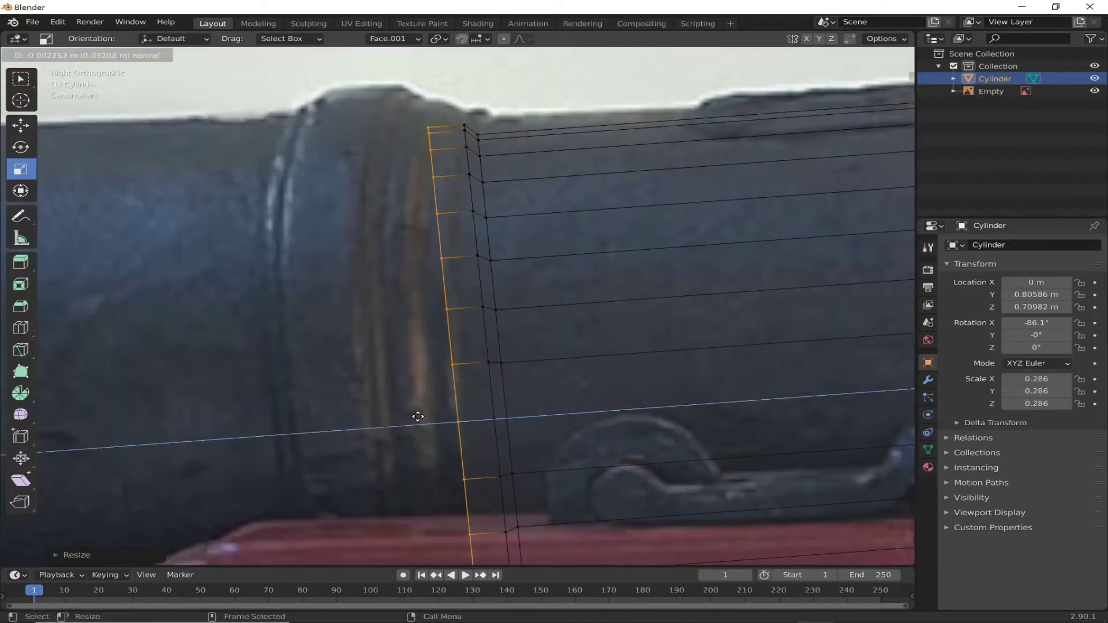
left_click(425, 416)
key("s")
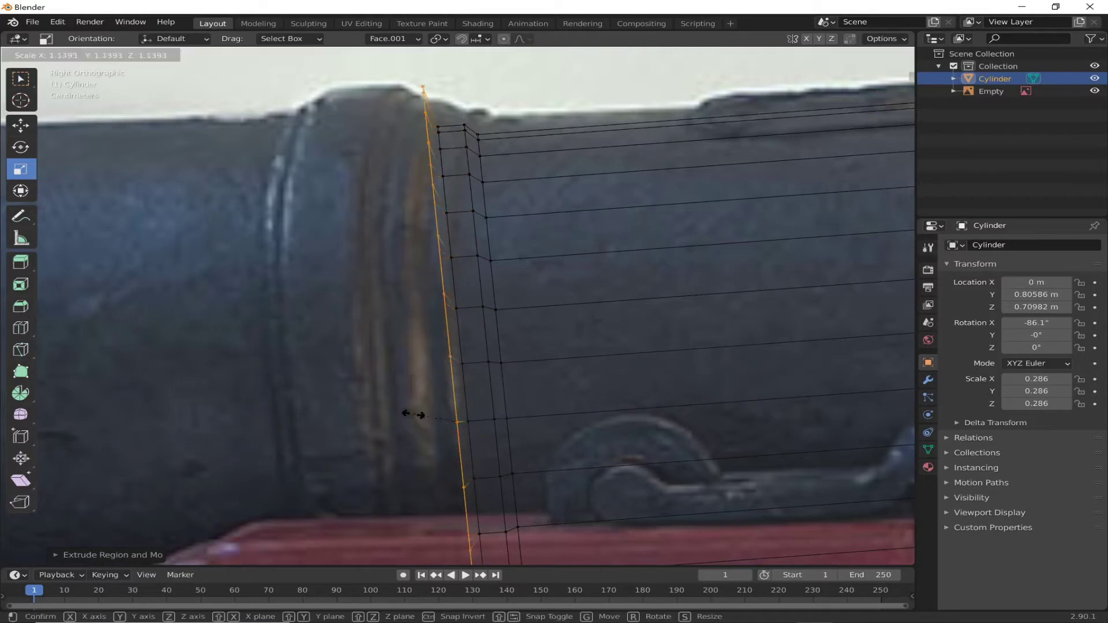
left_click(426, 422)
Extrude and scale further band rings, nudging them into place along the barrel.
key("e")
left_click(345, 430)
key("KP_Decimal")
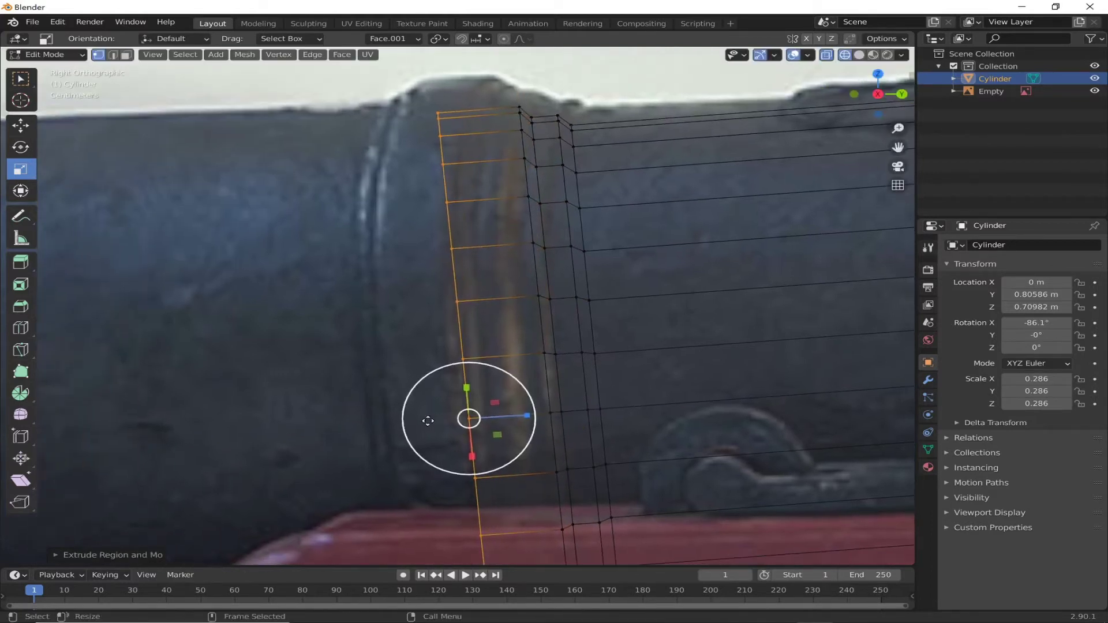
key("e")
left_click(404, 415)
key("s")
left_click(478, 413)
key("g")
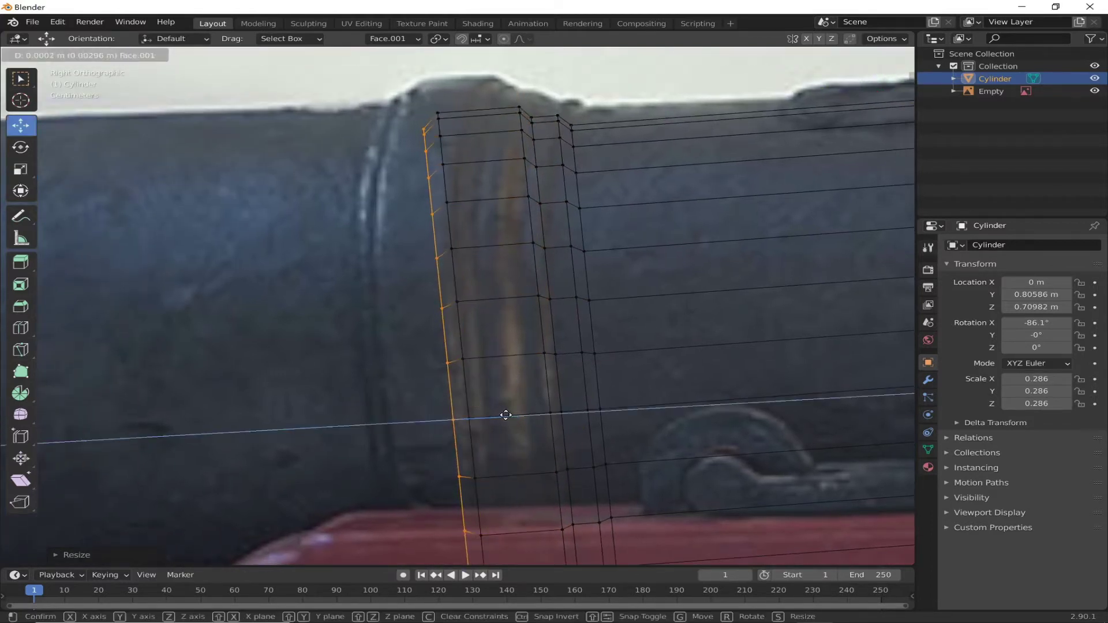
left_click(502, 414)
key("g")
left_click(426, 429)
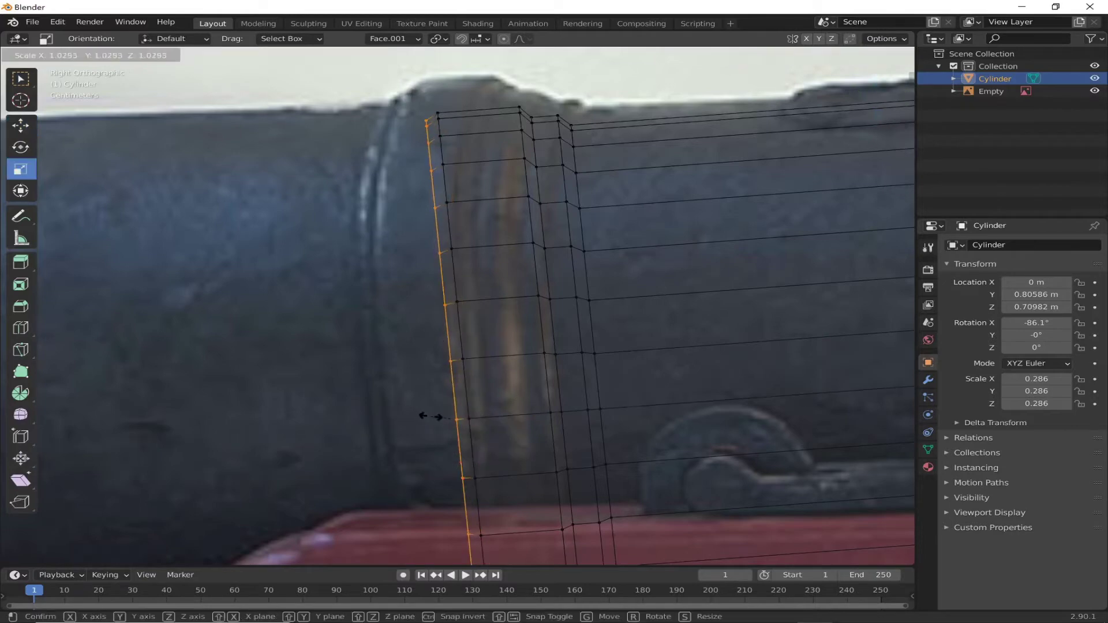
left_click(432, 417)
Extrude another ring toward the breech and frame the selected rear ring.
key("e")
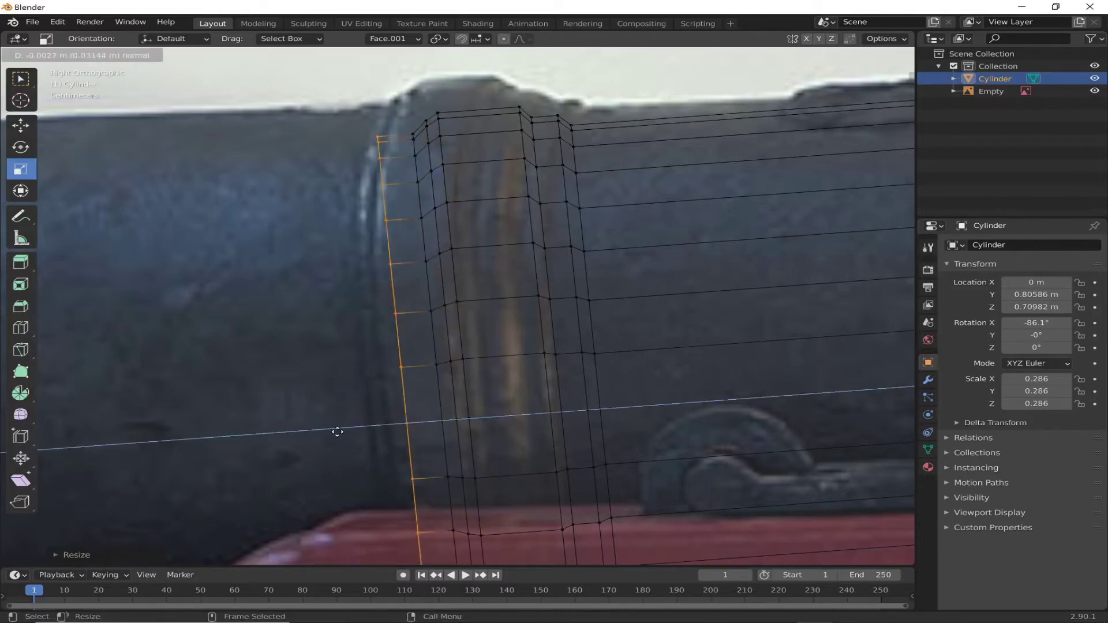
left_click(338, 432)
scroll(213, 391, "down", 4)
left_click_drag(649, 341, 433, 373)
scroll(330, 357, "up", 2)
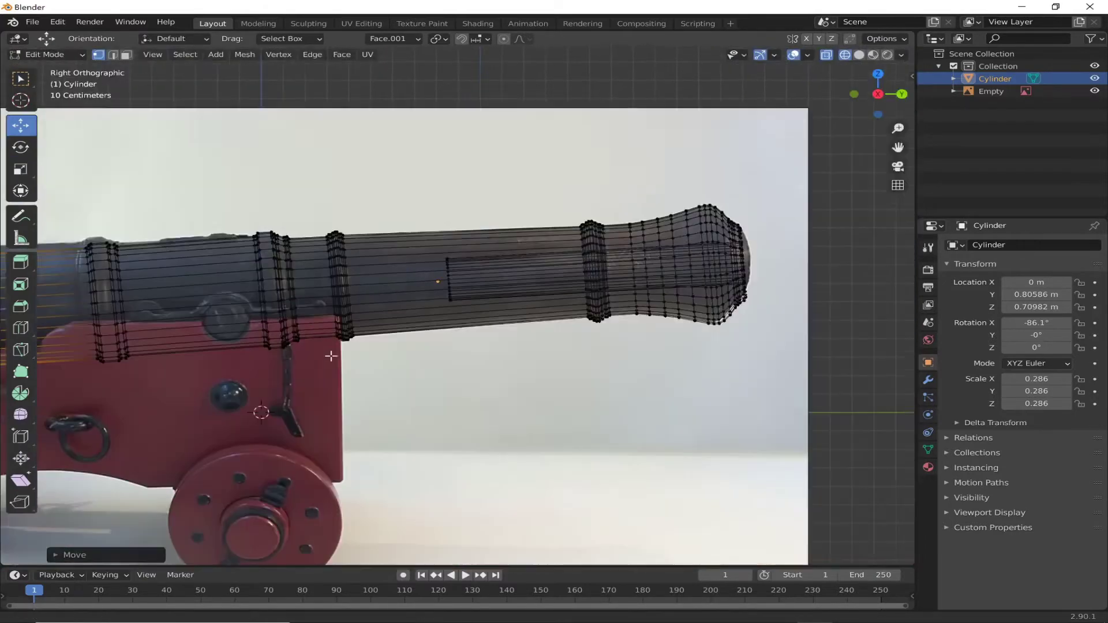
key("KP_Decimal")
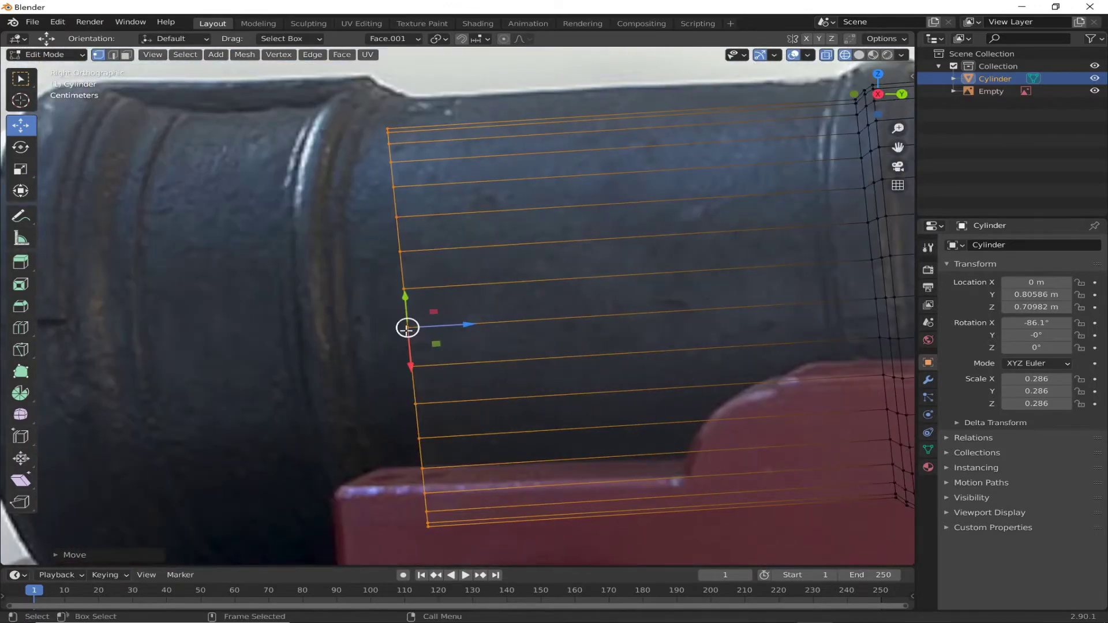
Extrude more rings toward the rear, scaling each to fit the barrel outline.
key("e")
left_click(374, 330)
key("s")
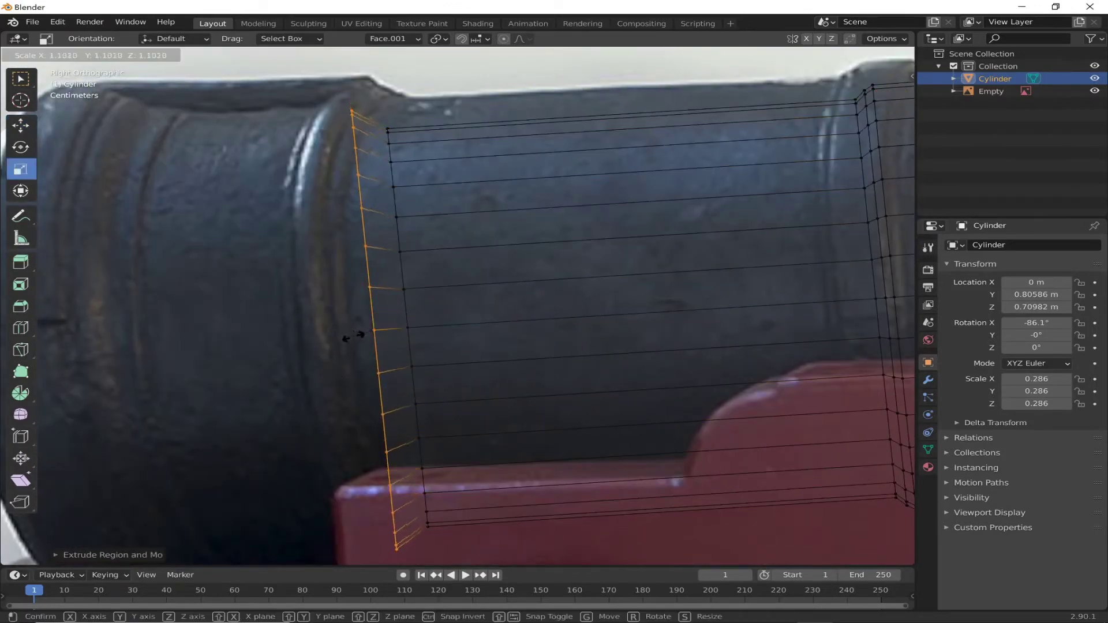
left_click(353, 335)
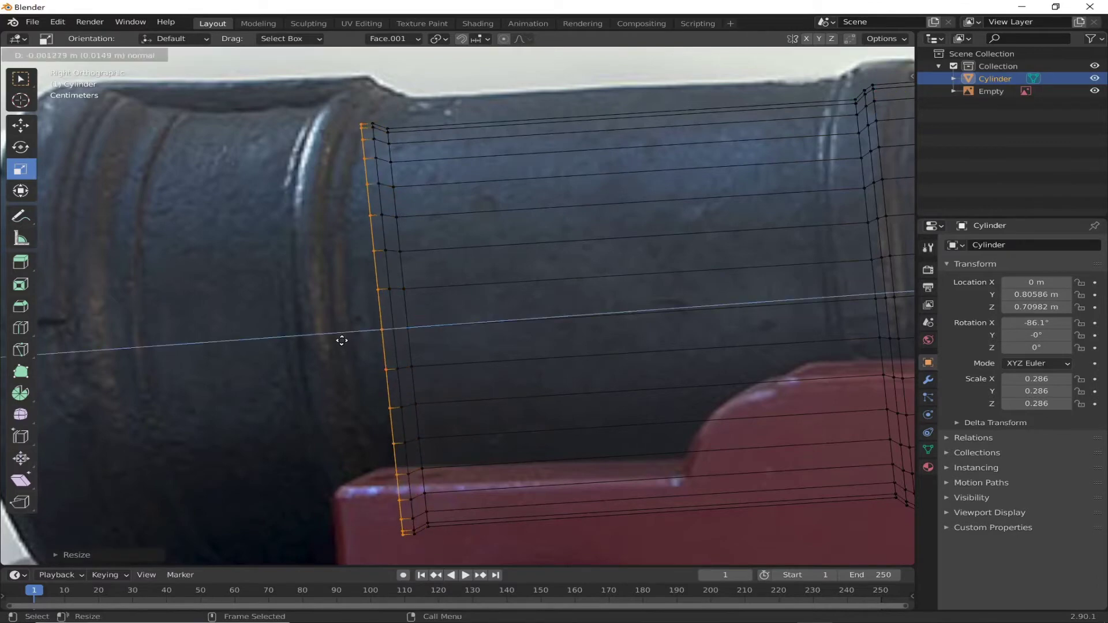
key("e")
left_click(367, 334)
key("s")
left_click(313, 338)
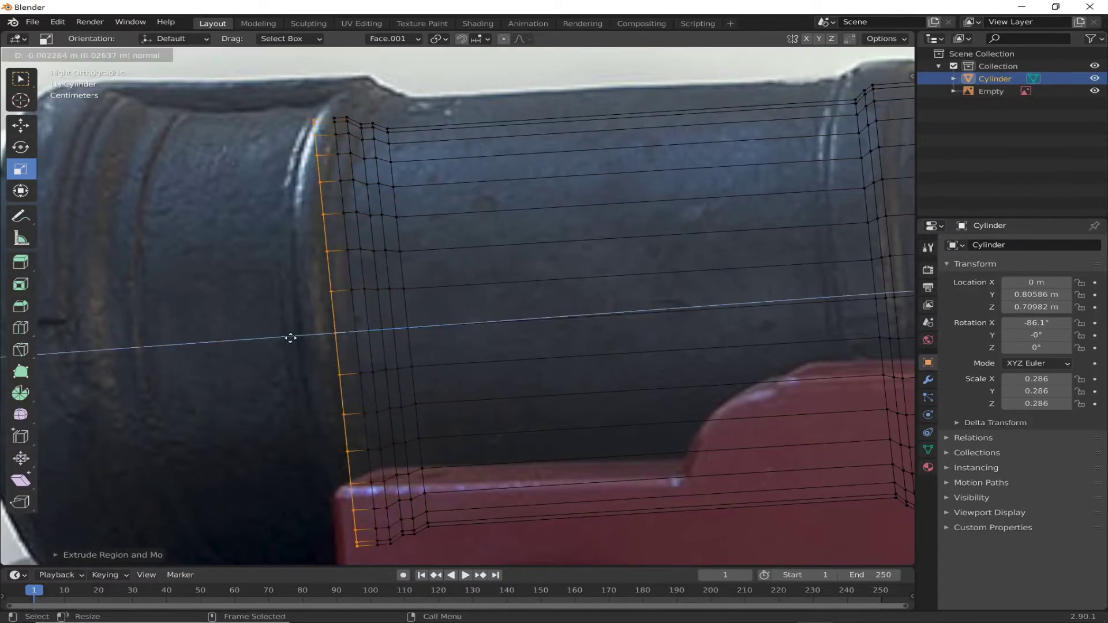
left_click(293, 337)
Move the end ring along the barrel and begin sliding it along Z.
key("g")
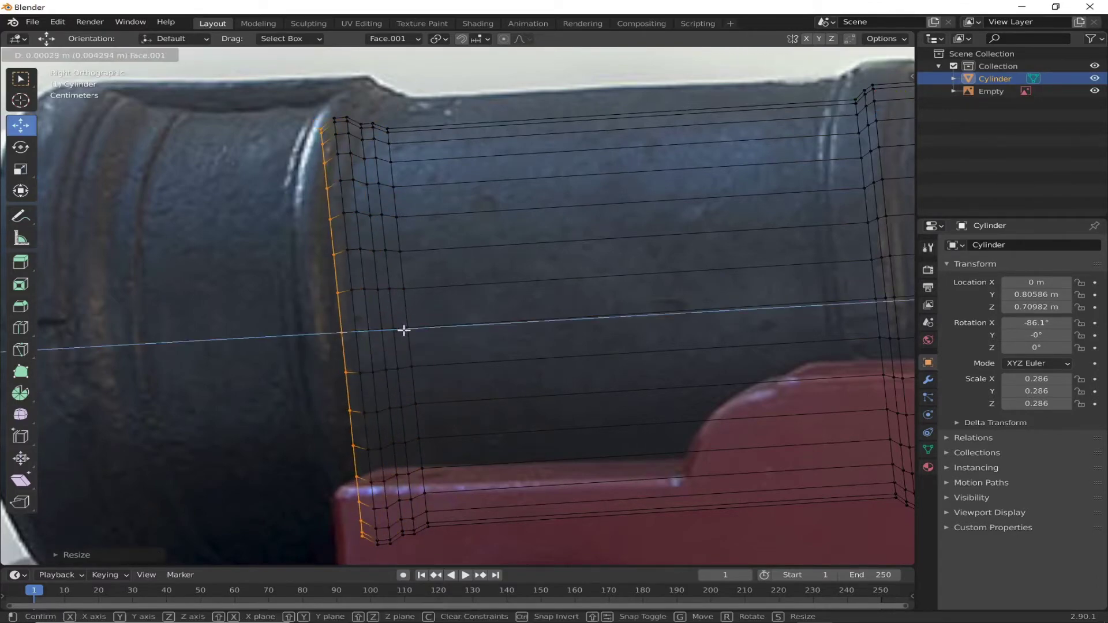
left_click(386, 340)
key("g")
key("z")
key("z")
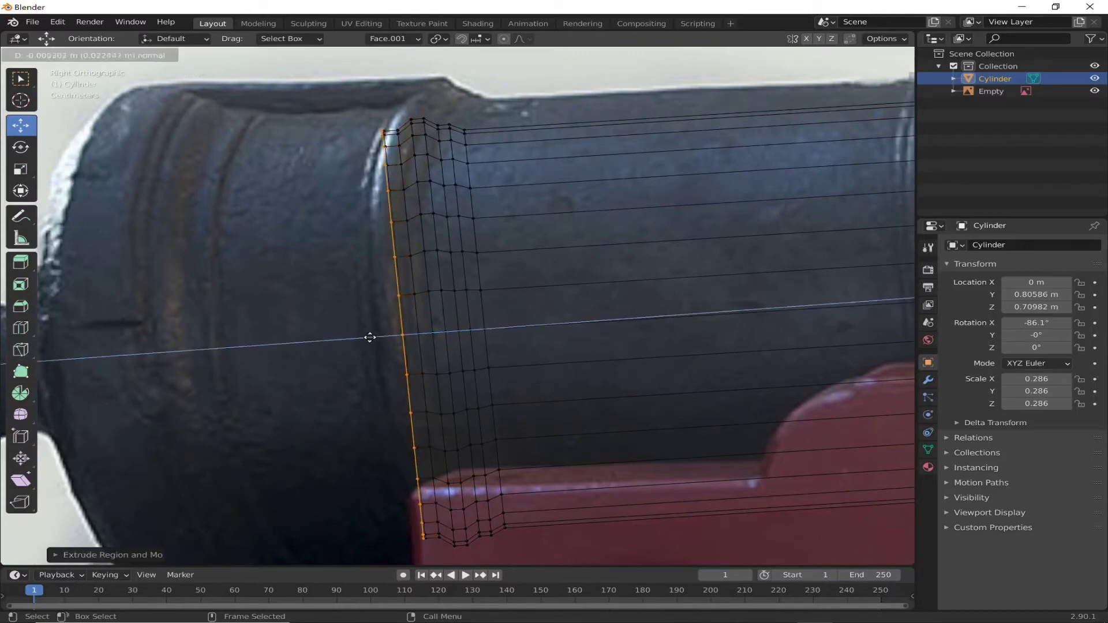
Extrude and slightly resize several rings further toward the breech.
left_click(361, 338)
key("e")
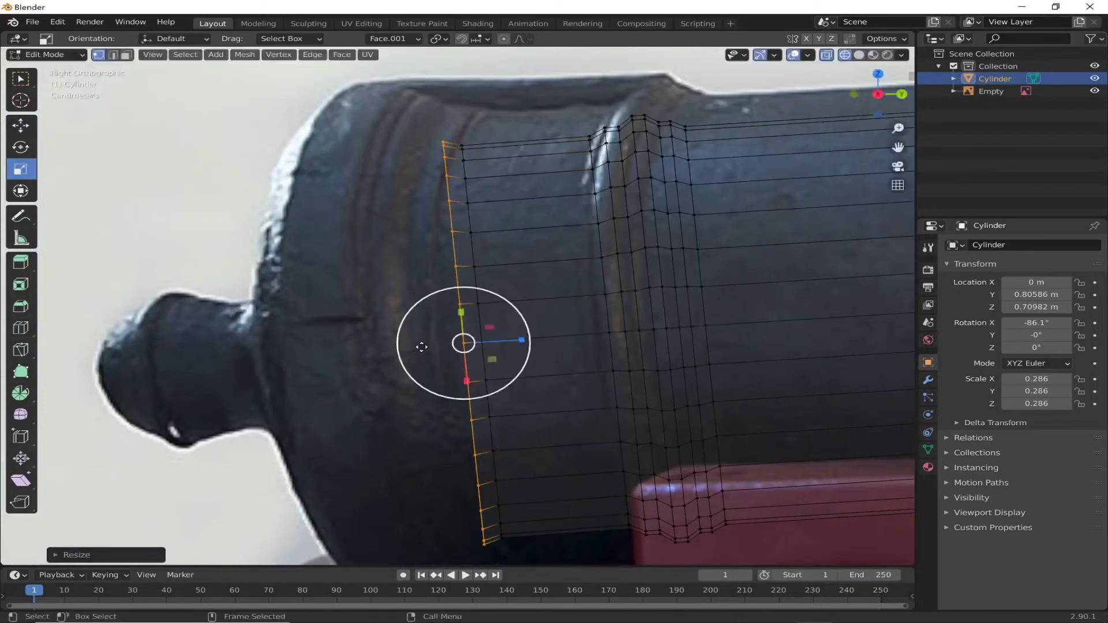
key("e")
left_click(390, 350)
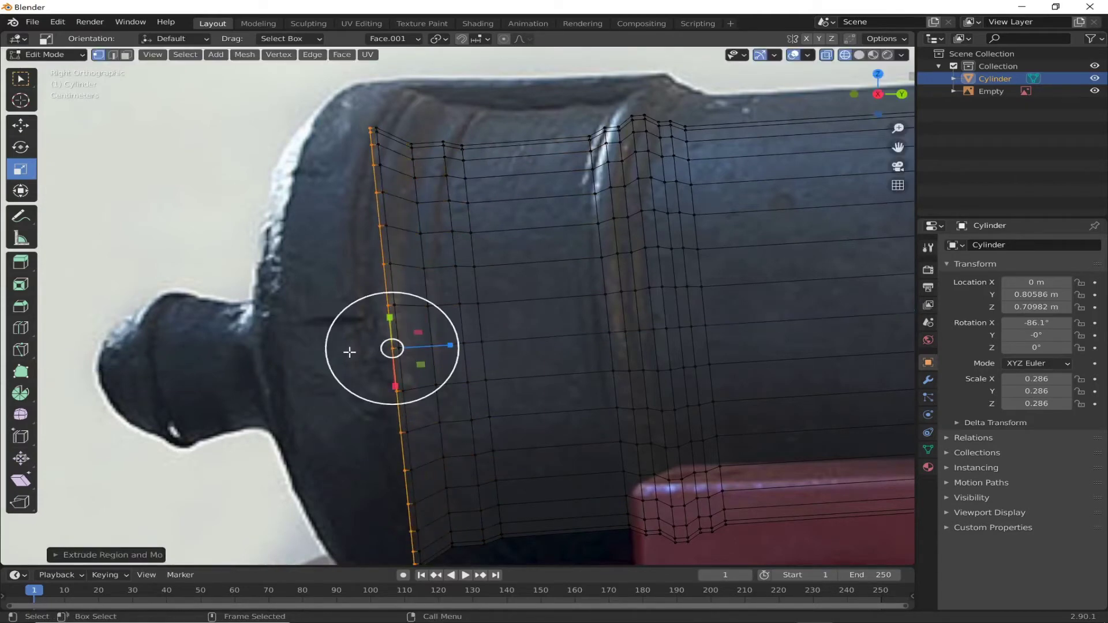
key("s")
left_click(344, 353)
key("e")
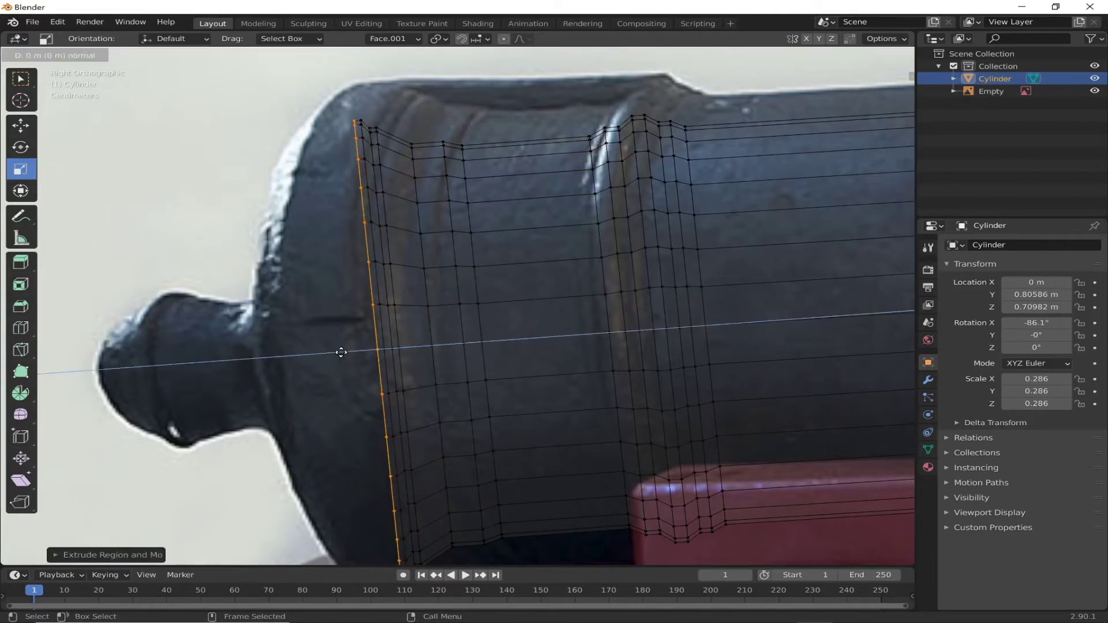
left_click(352, 362)
key("e")
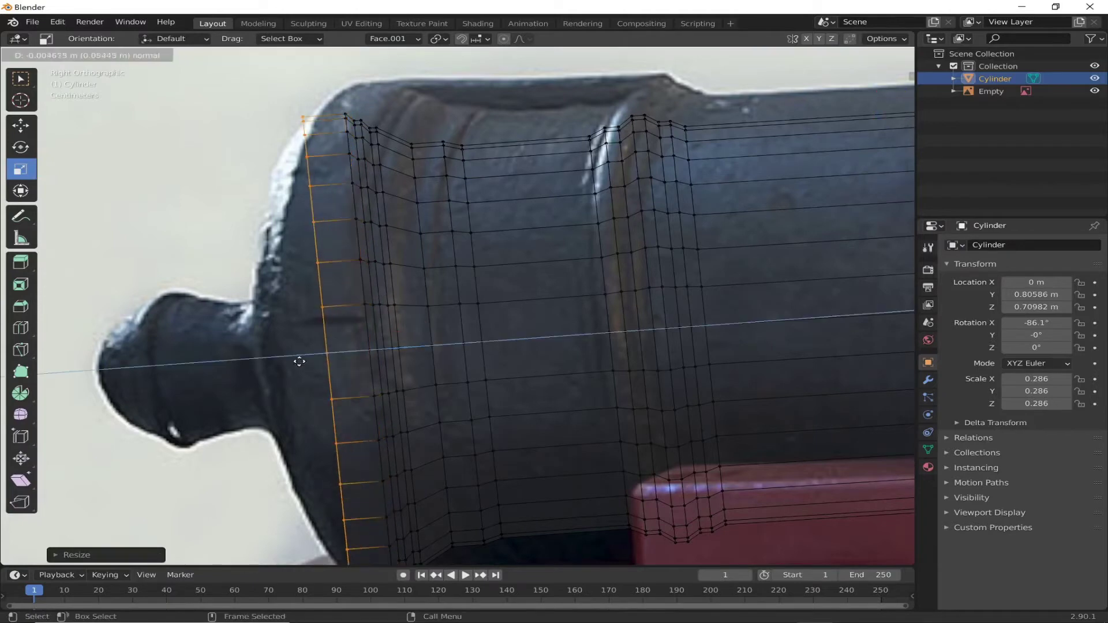
Extrude rings shrunk to the rear taper, rounding the end toward the cascabel neck.
middle_click_drag(274, 364, 378, 346, "shift")
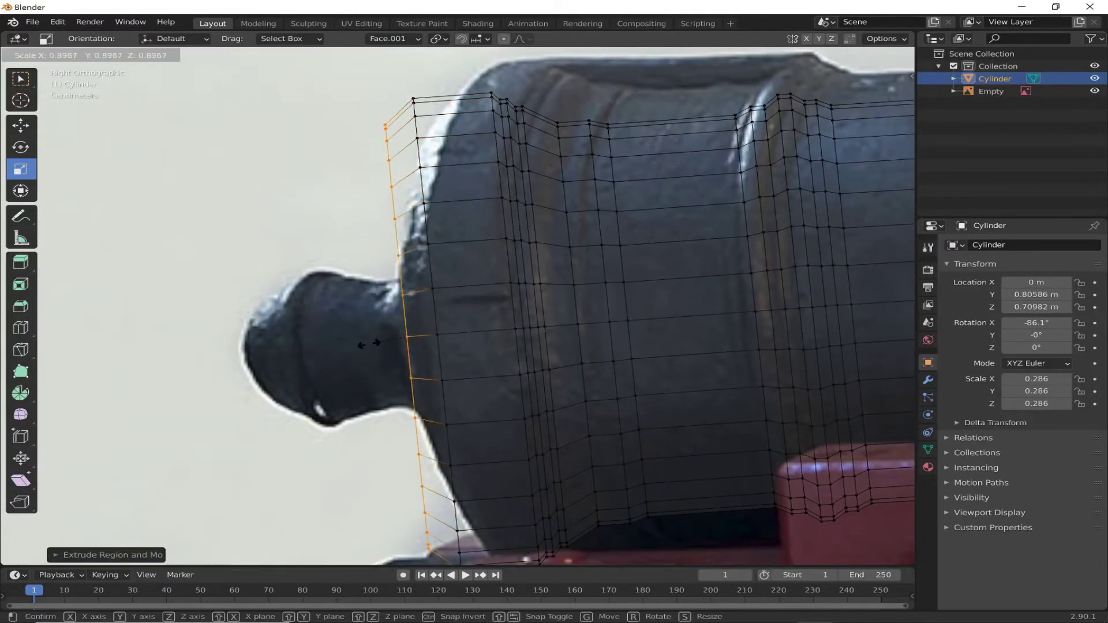
left_click(369, 343)
key("e")
key("s")
left_click(342, 345)
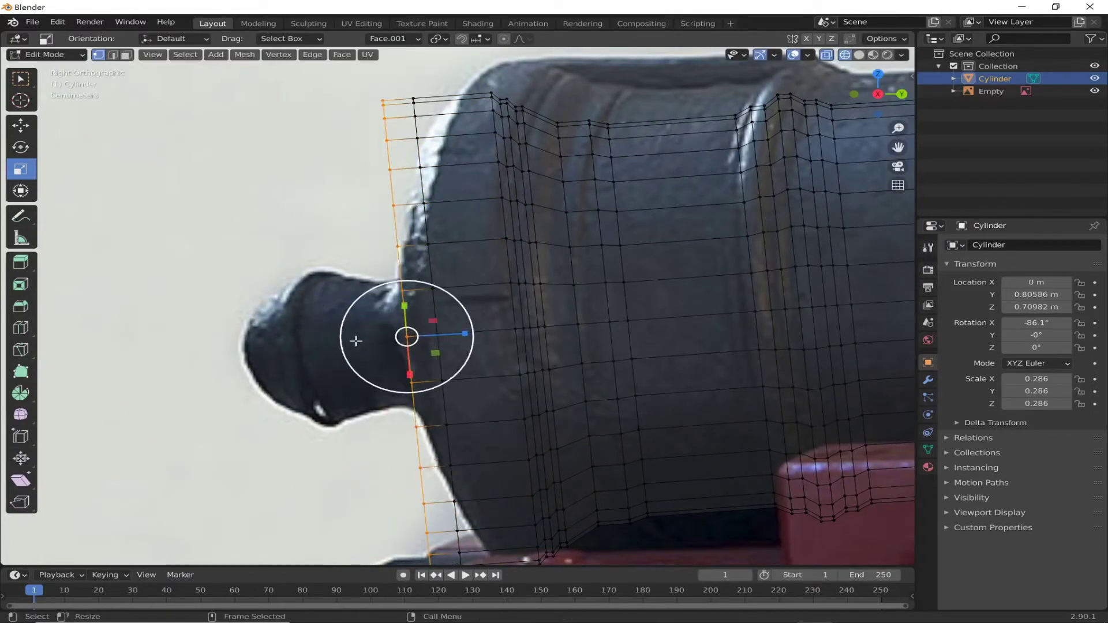
key("s")
left_click(352, 347)
key("e")
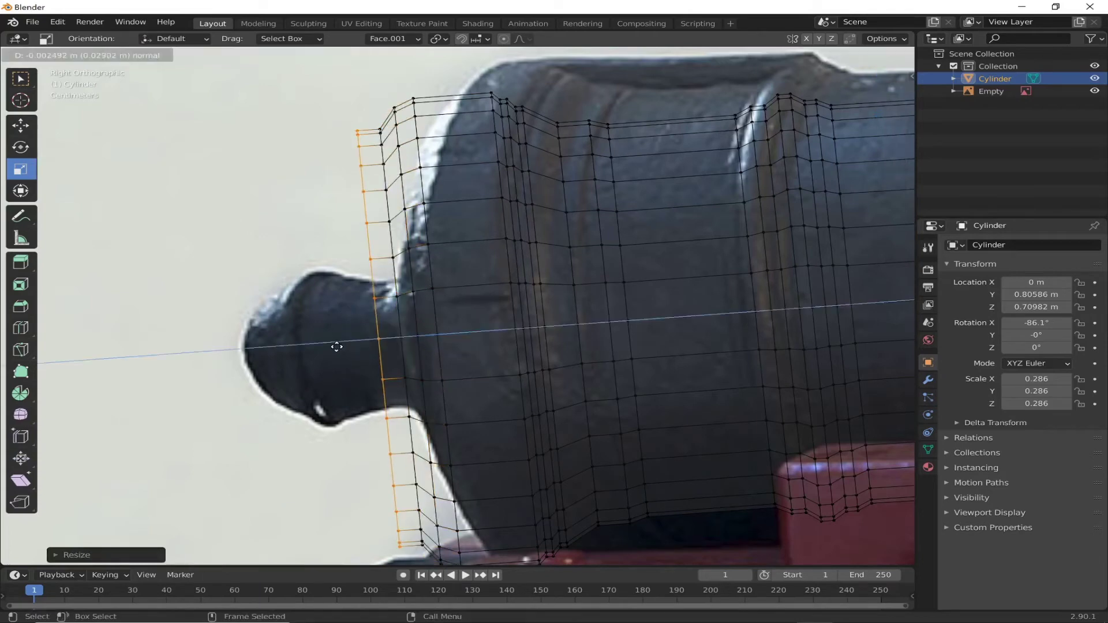
left_click(324, 344)
Extrude and shrink rings to taper the barrel toward the knob's base.
key("s")
left_click(326, 345)
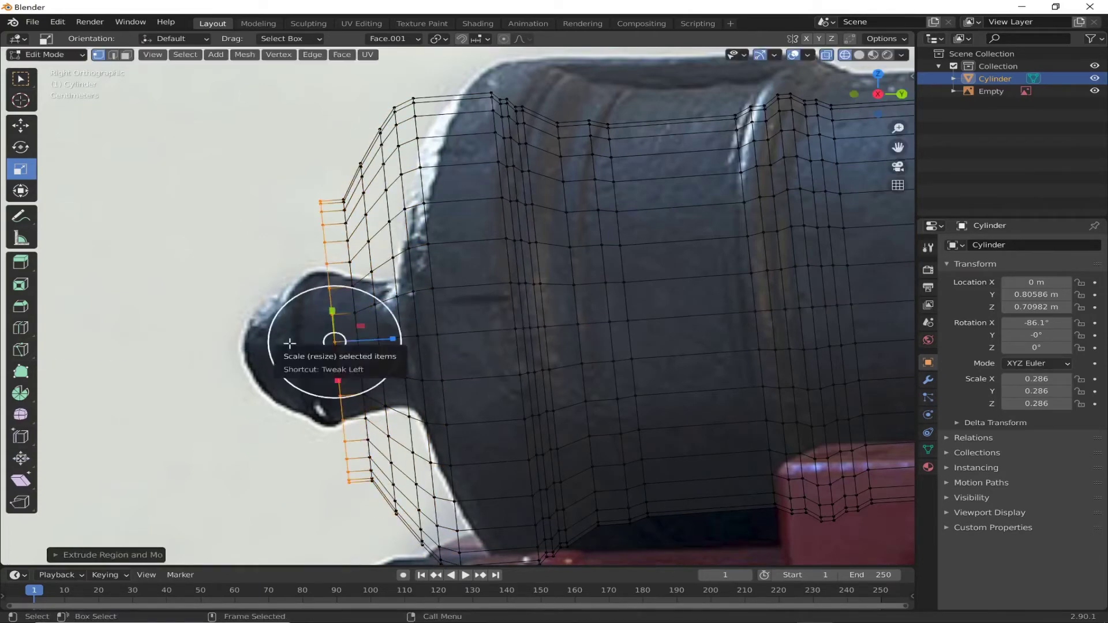
key("e")
left_click(289, 345)
key("s")
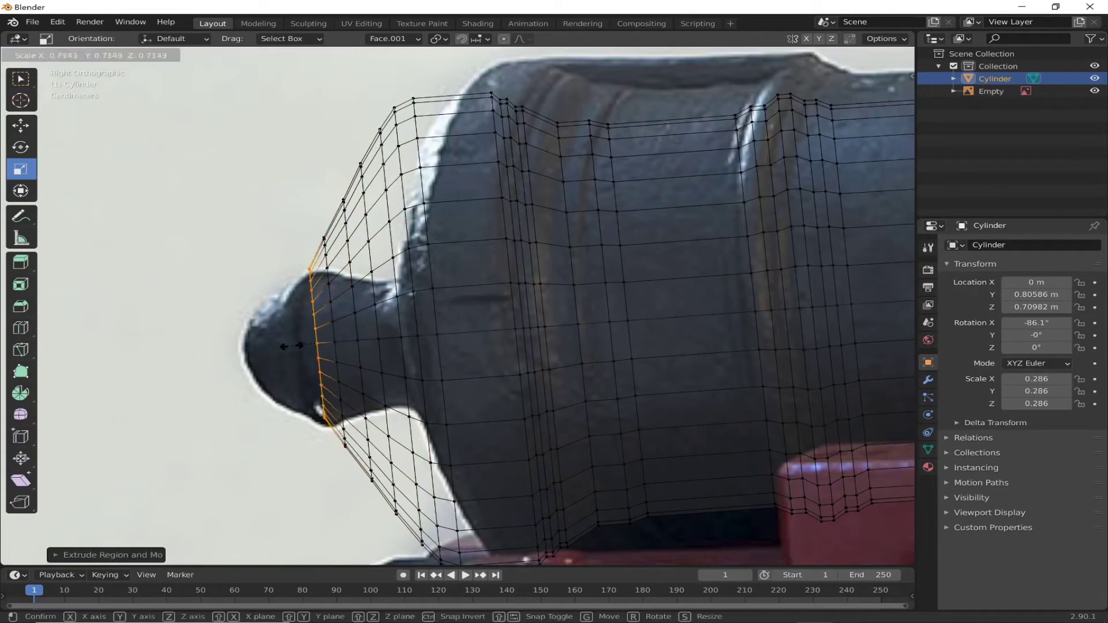
left_click(288, 346)
key("e")
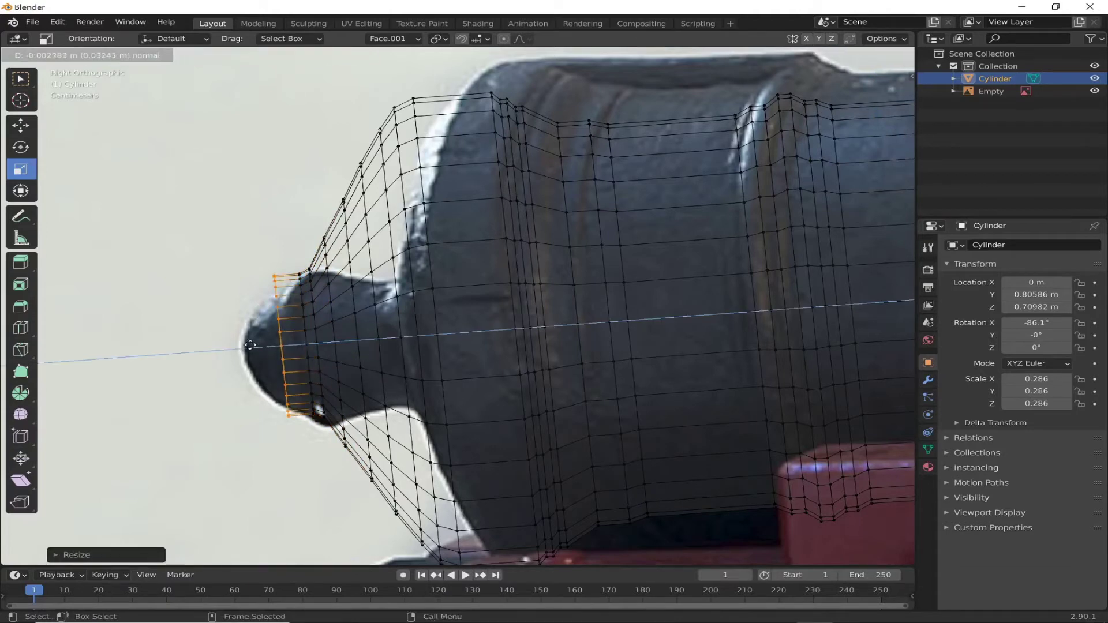
left_click(237, 346)
key("e")
left_click(226, 346)
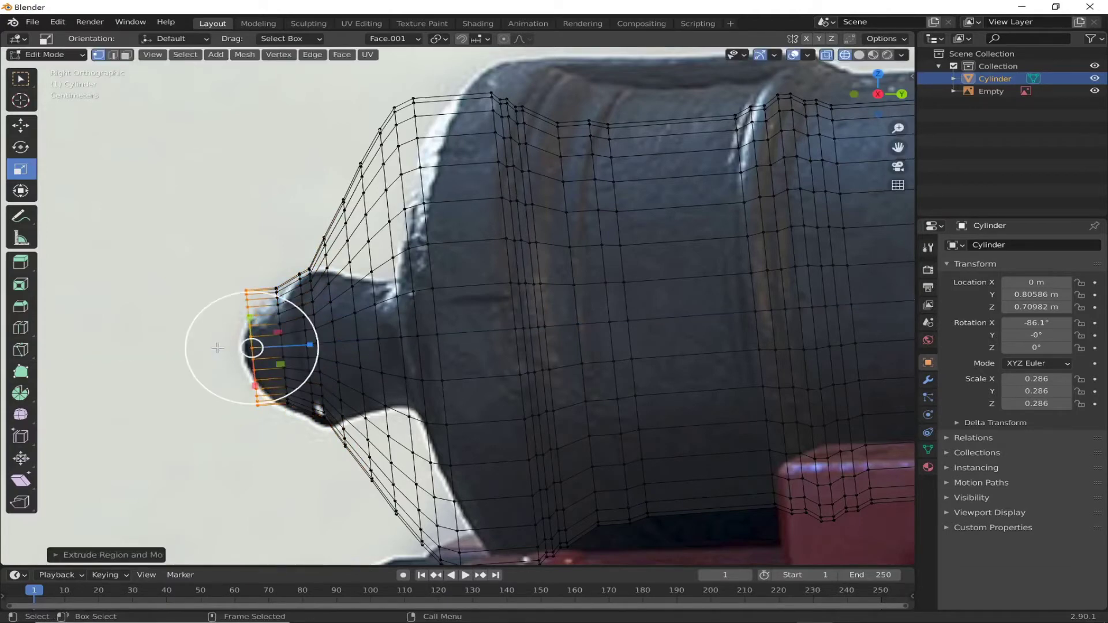
Extrude and enlarge further rings to form the bulbous cascabel knob.
key("e")
left_click(166, 349)
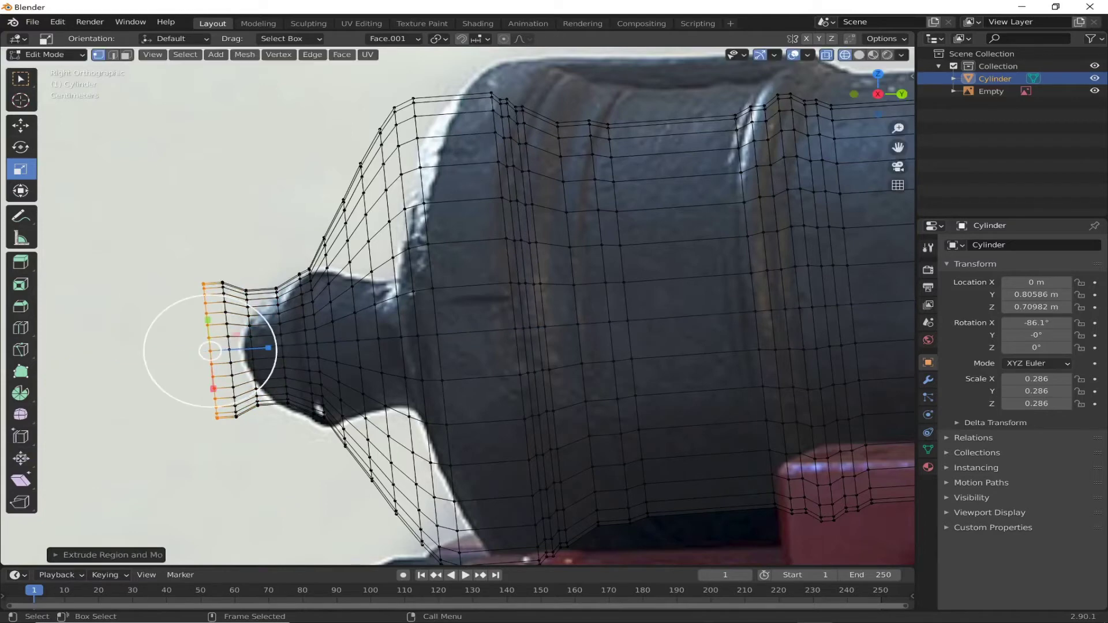
key("s")
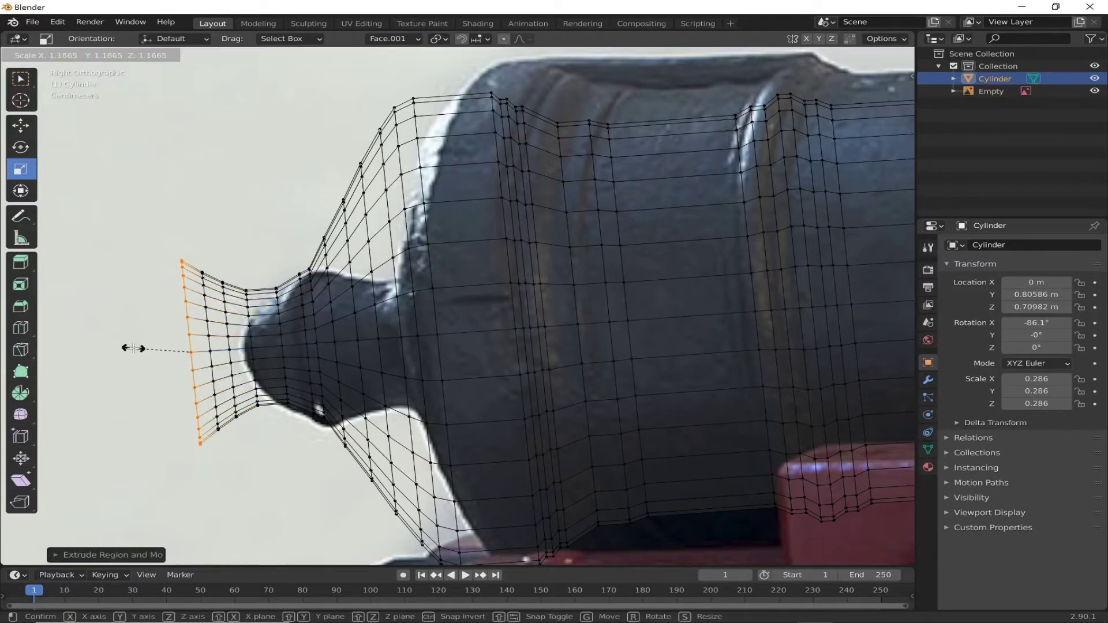
left_click(133, 349)
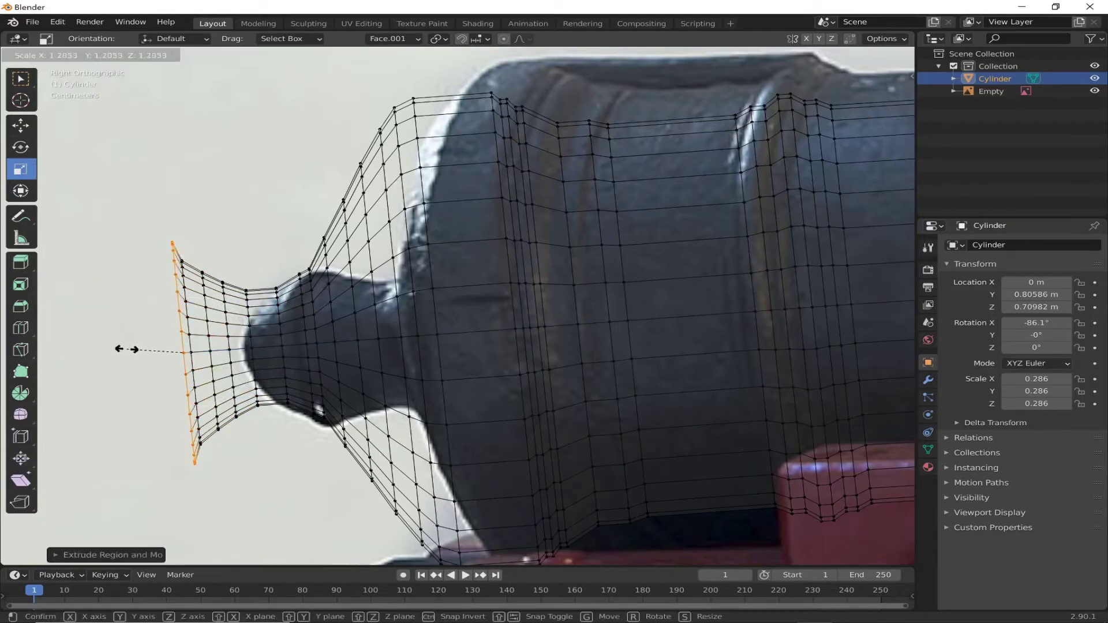
left_click(123, 349)
key("s")
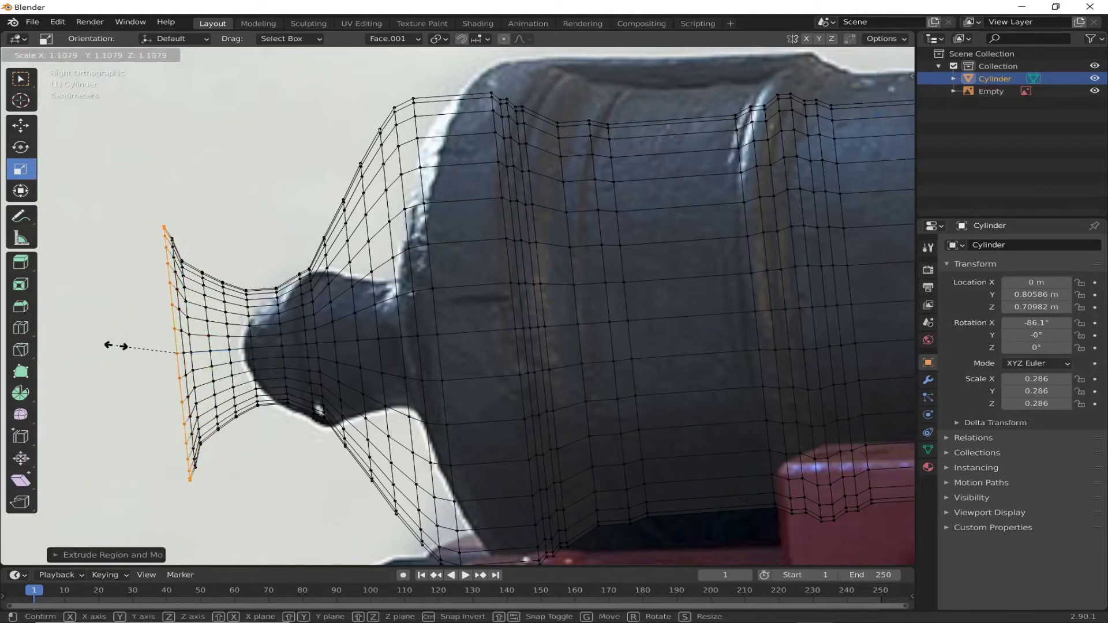
left_click(108, 348)
key("s")
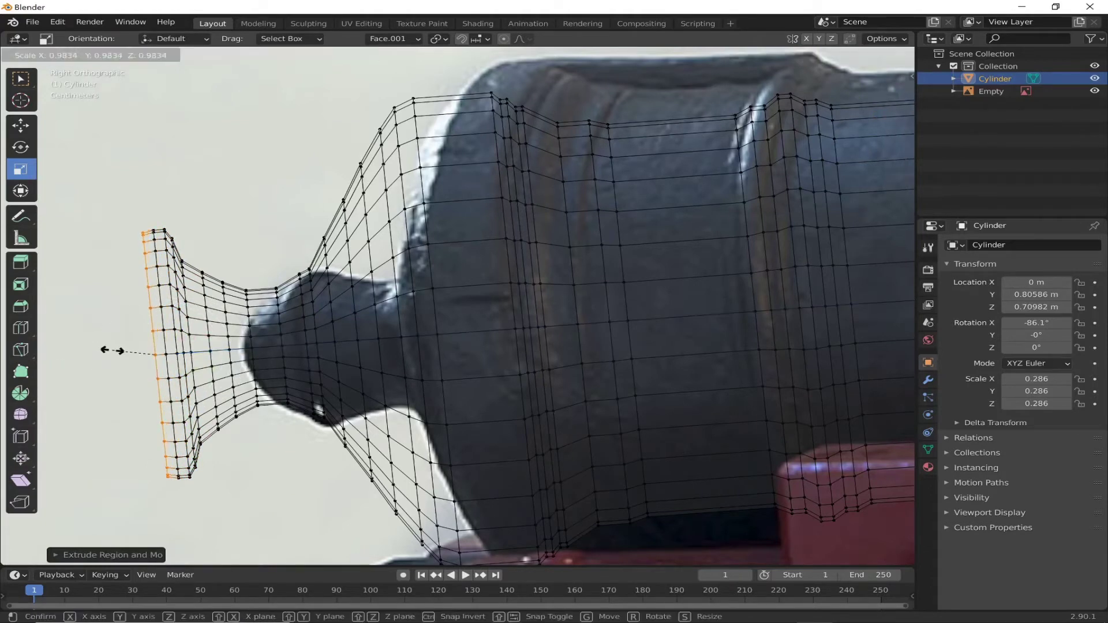
left_click(115, 349)
key("e")
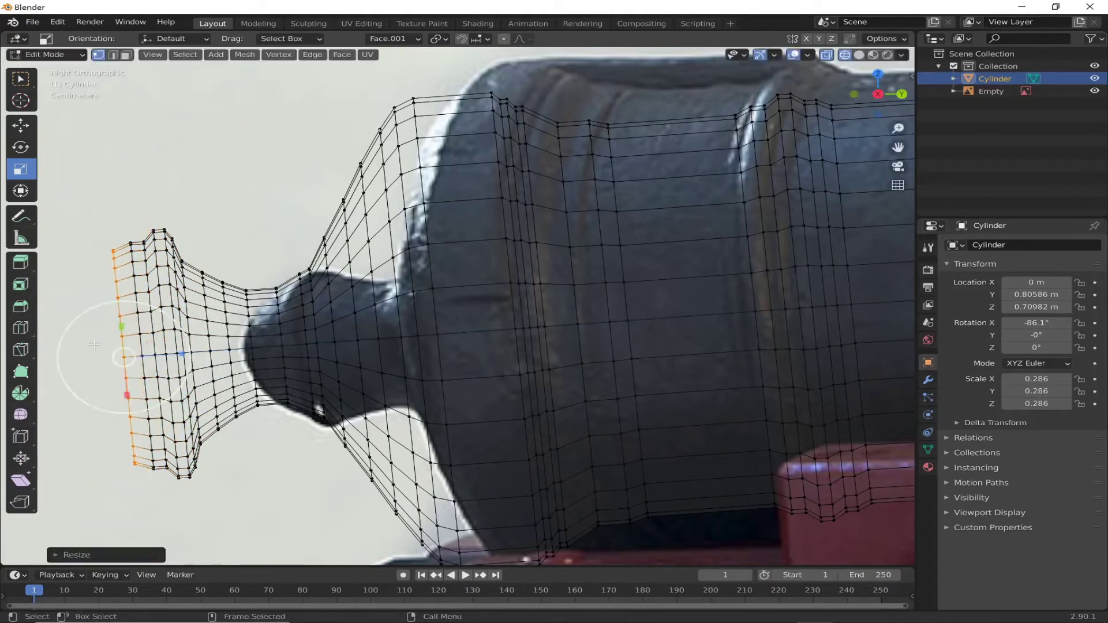
left_click(89, 345)
Extrude and shrink more rings to round the knob toward its end.
middle_click_drag(89, 344, 180, 345, "shift")
key("e")
left_click(182, 346)
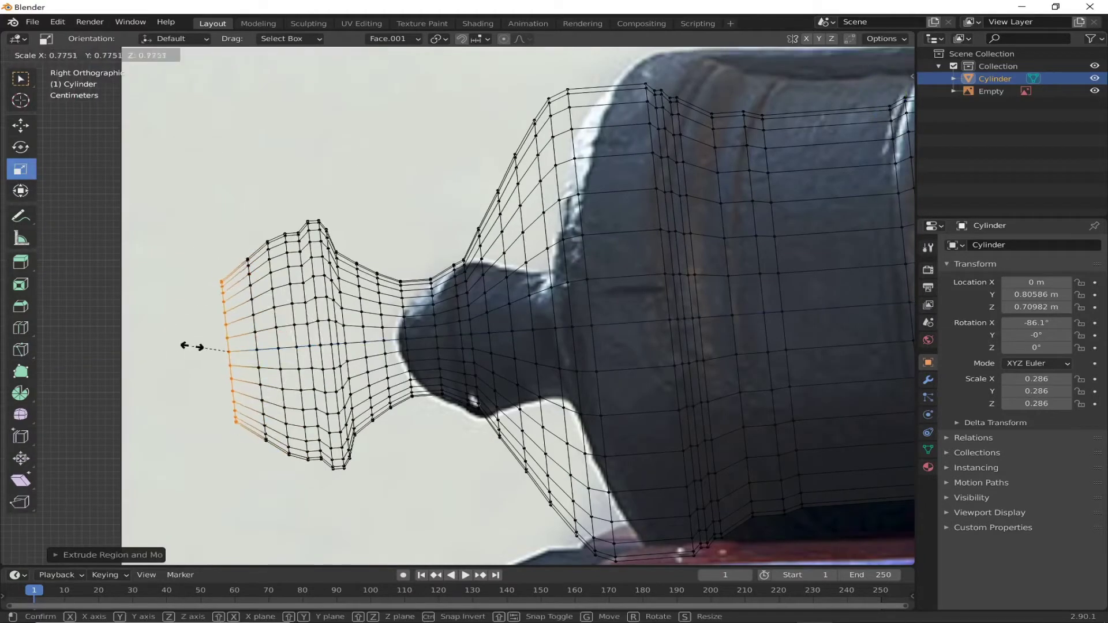
key("s")
left_click(147, 346)
key("s")
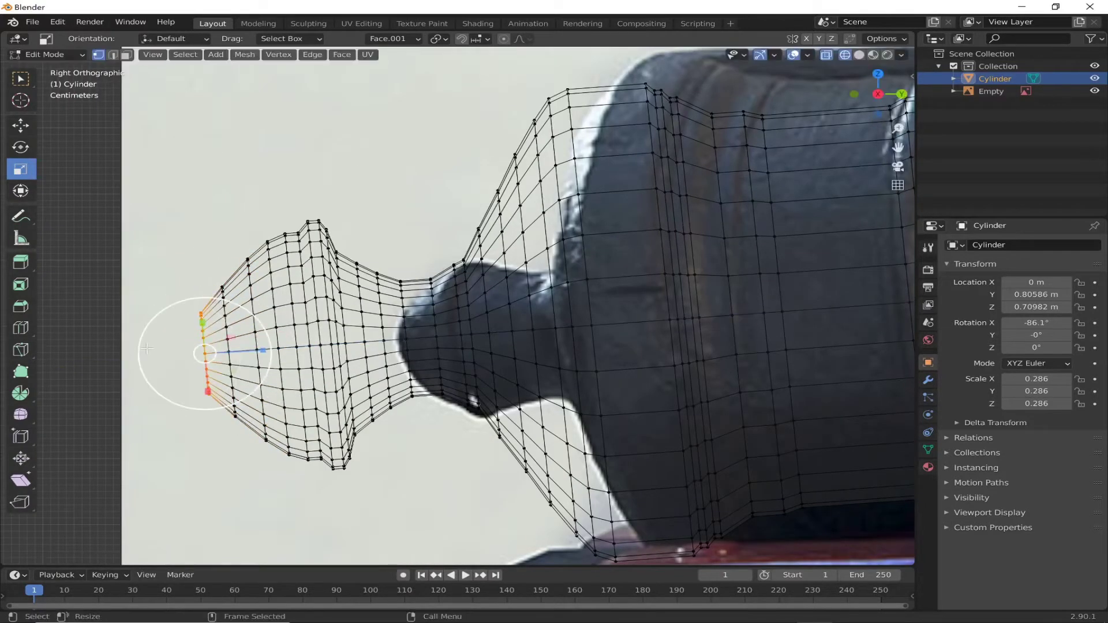
left_click(138, 351)
key("s")
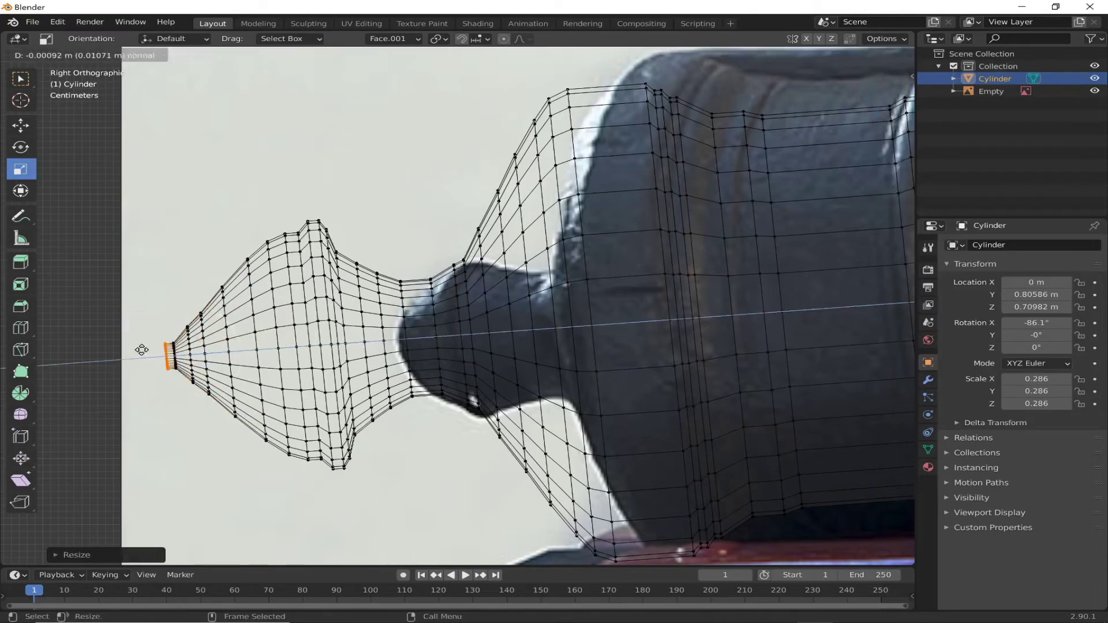
key("Escape")
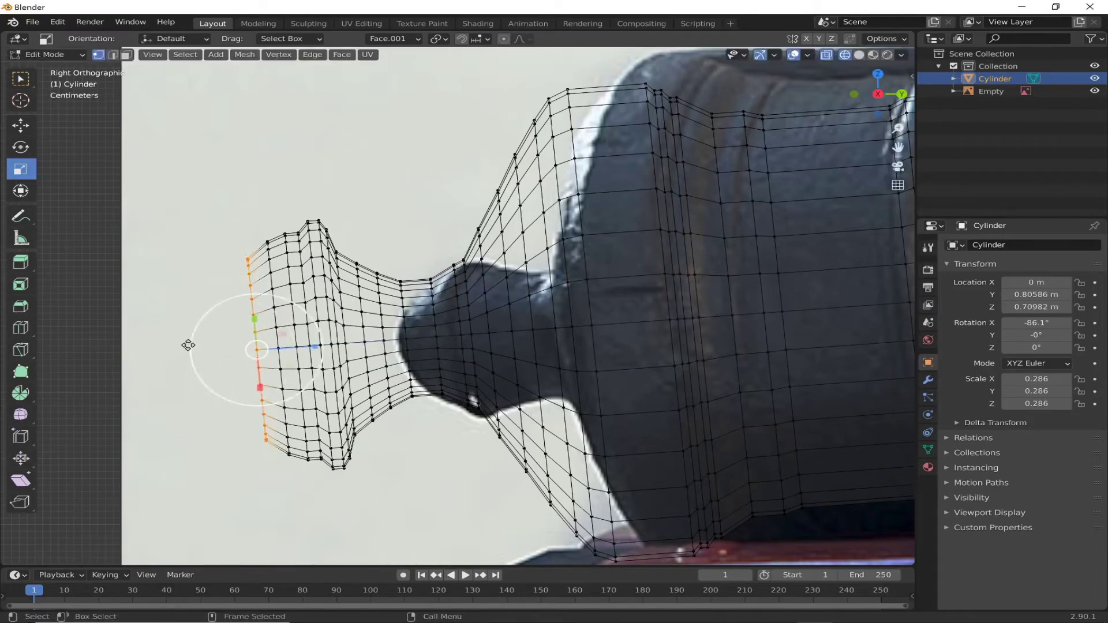
Extrude and shrink a final small ring to close off the knob's tip.
key("e")
left_click(188, 345)
key("s")
key("Escape")
key("s")
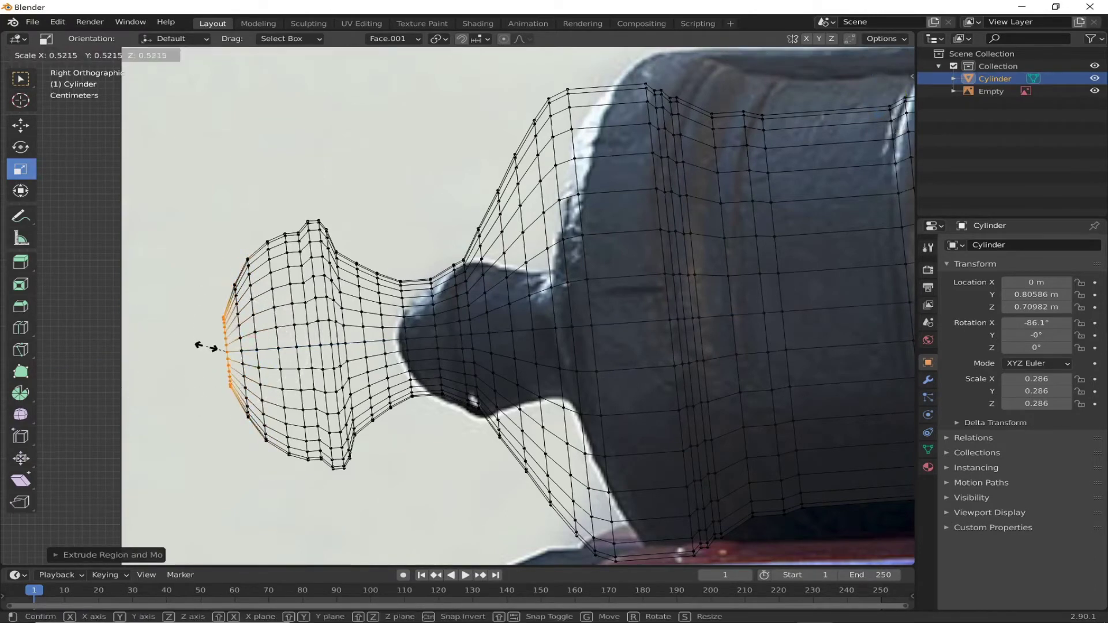
left_click(192, 346)
key("s")
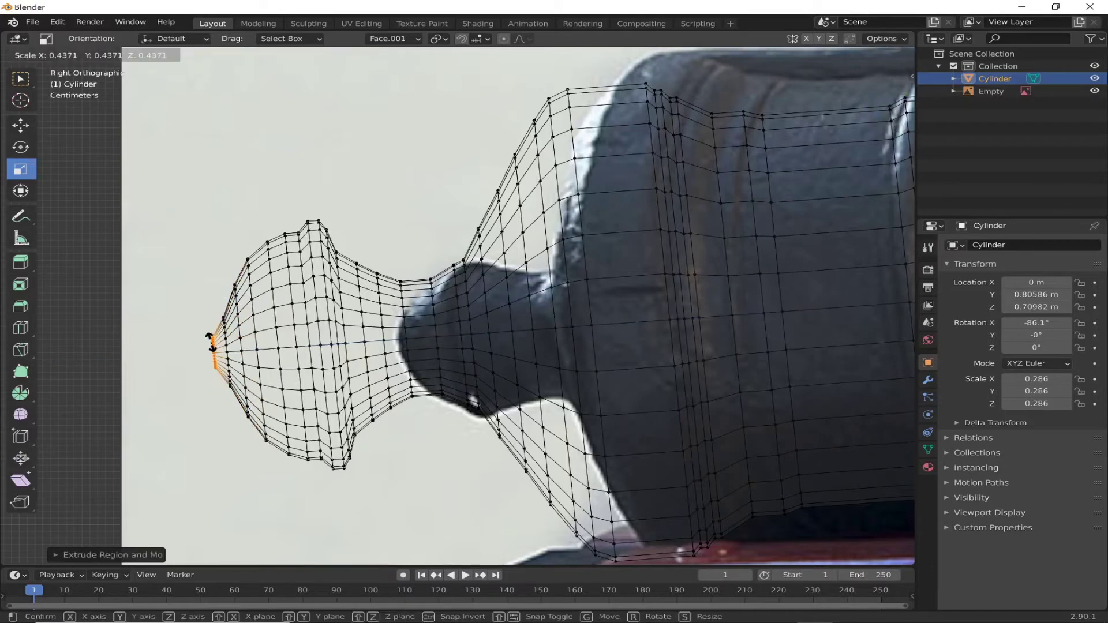
left_click(211, 342)
Slide an edge loop with G to refine the knob's profile.
left_click_drag(163, 335, 193, 369)
scroll(186, 366, "up", 2)
scroll(192, 368, "down", 5)
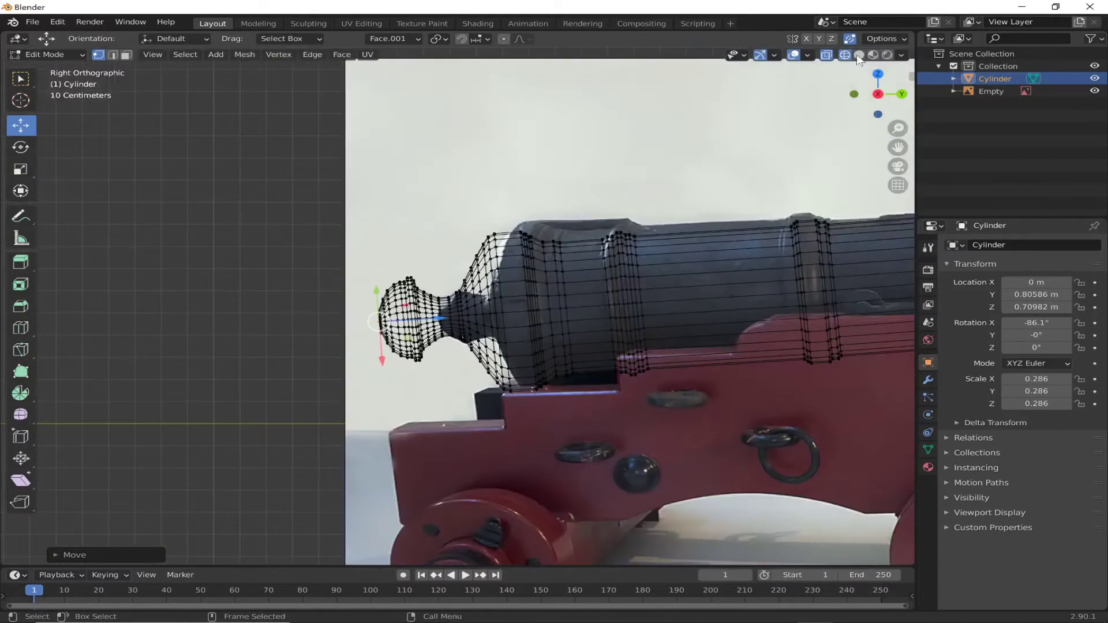
Switch to Solid shading and hide the reference image Empty in the Outliner.
left_click(859, 54)
scroll(362, 354, "down", 3)
mouse_move(323, 323)
middle_mouse_down()
mouse_move(361, 354)
mouse_move(438, 300)
middle_mouse_up()
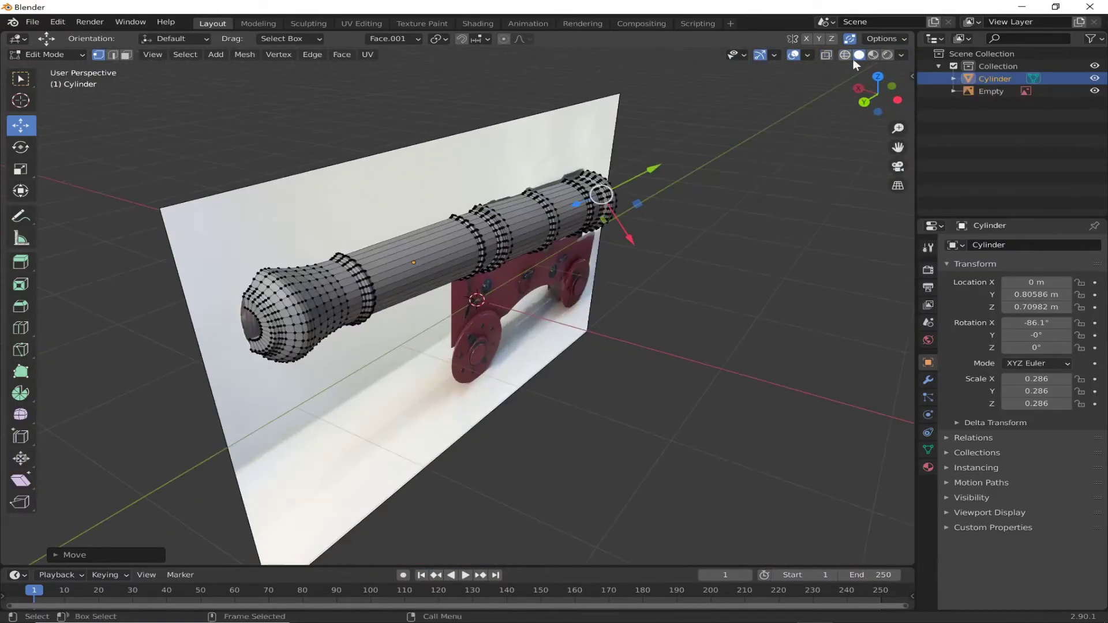
left_click(1095, 90)
mouse_move(635, 289)
middle_mouse_down()
mouse_move(488, 376)
mouse_move(359, 376)
mouse_move(575, 376)
middle_mouse_up()
Add a plane, move it along Y over the barrel, and shrink it to plate size.
scroll(574, 376, "up", 4)
key("Tab")
left_click(162, 64)
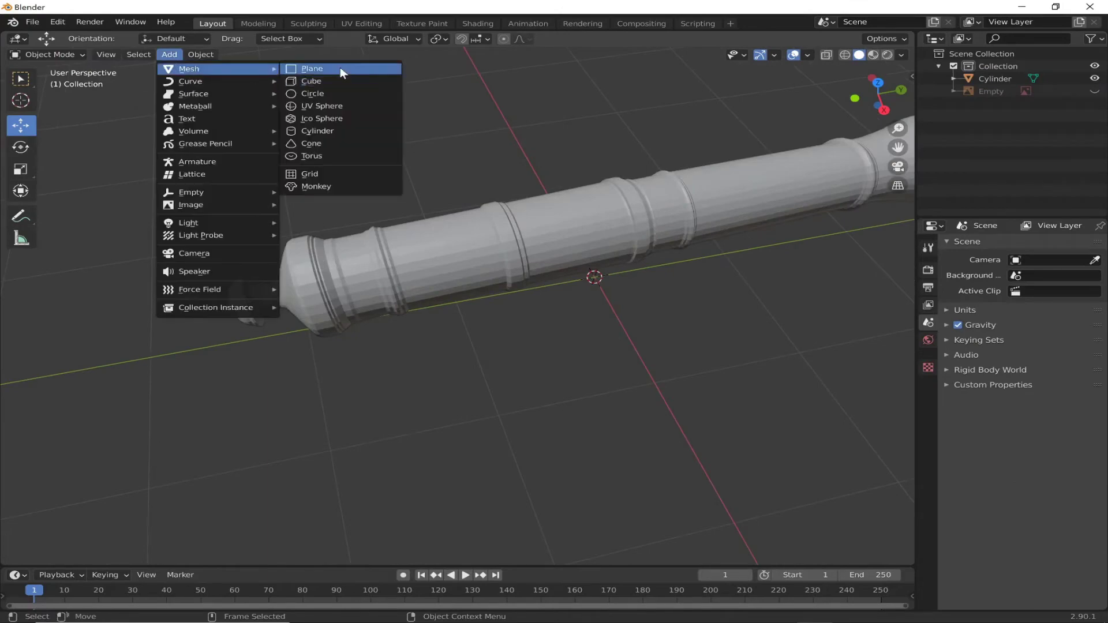
left_click(340, 67)
key("KP_7")
key("g")
key("y")
left_click(482, 315)
key("shift+space")
key("s")
key("s")
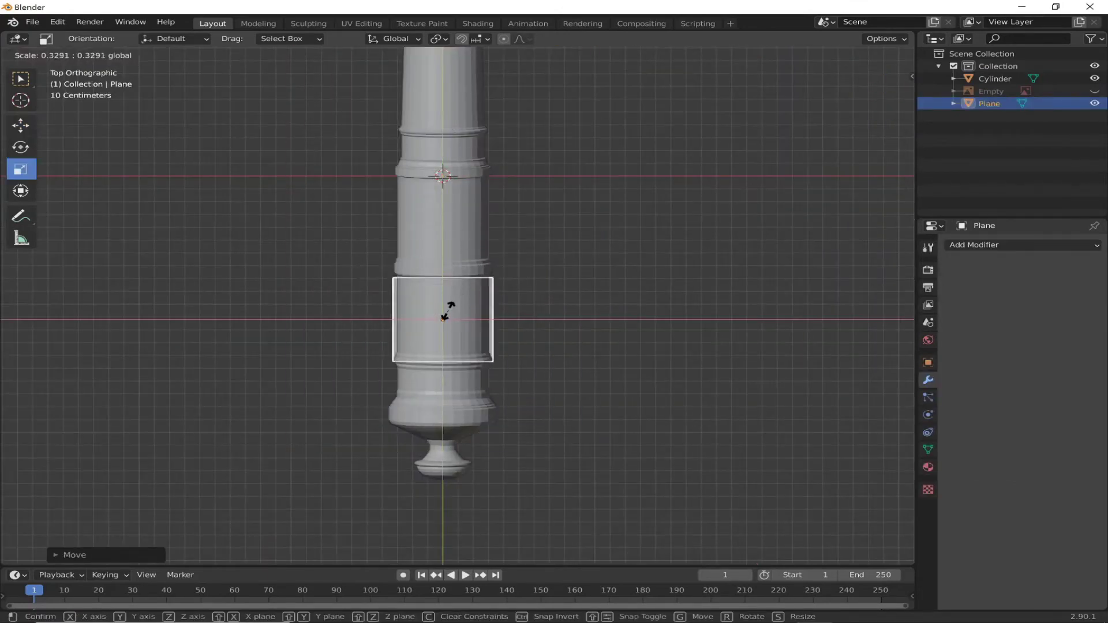
left_click(443, 319)
Adjust the plane's position from the side view and enlarge it from the top.
key("KP_3")
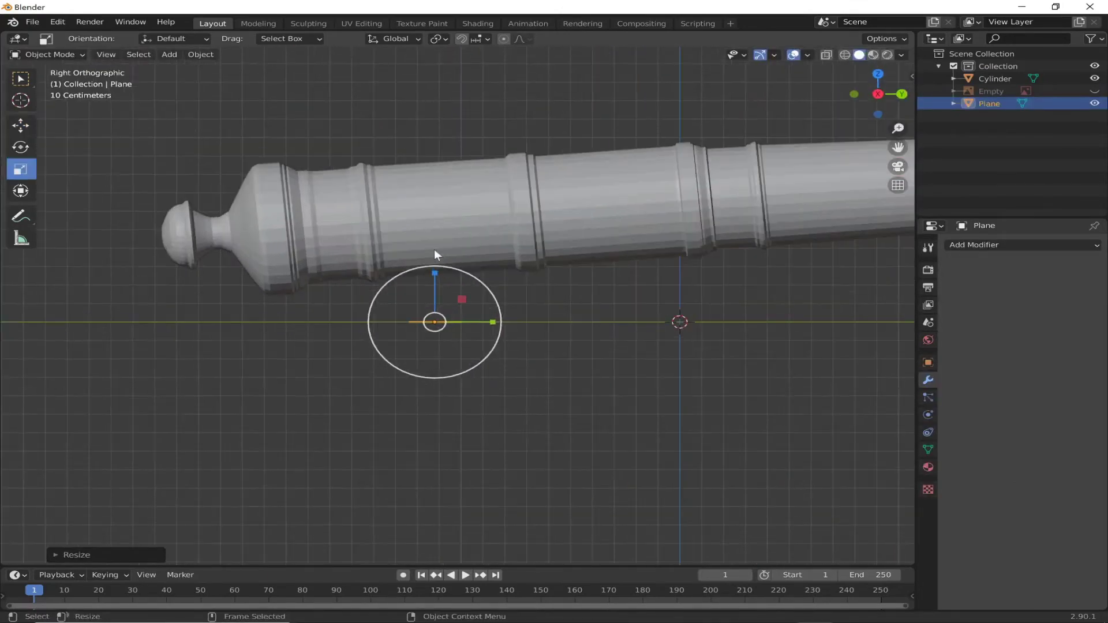
left_click(455, 75)
key("KP_7")
key("s")
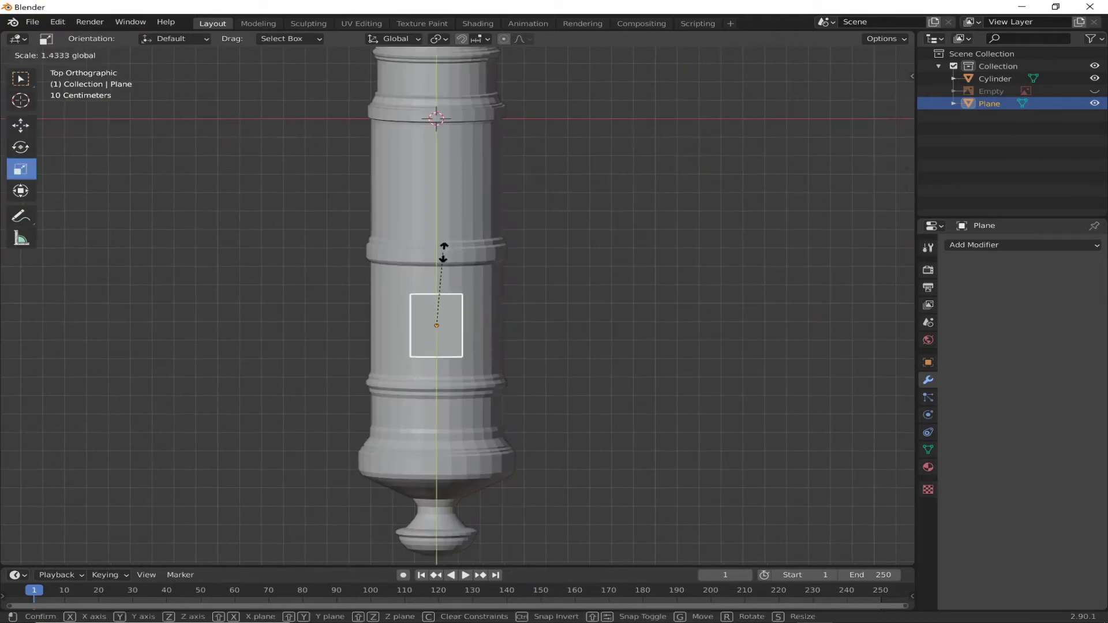
left_click(448, 234)
scroll(447, 234, "up", 1)
left_click(47, 54)
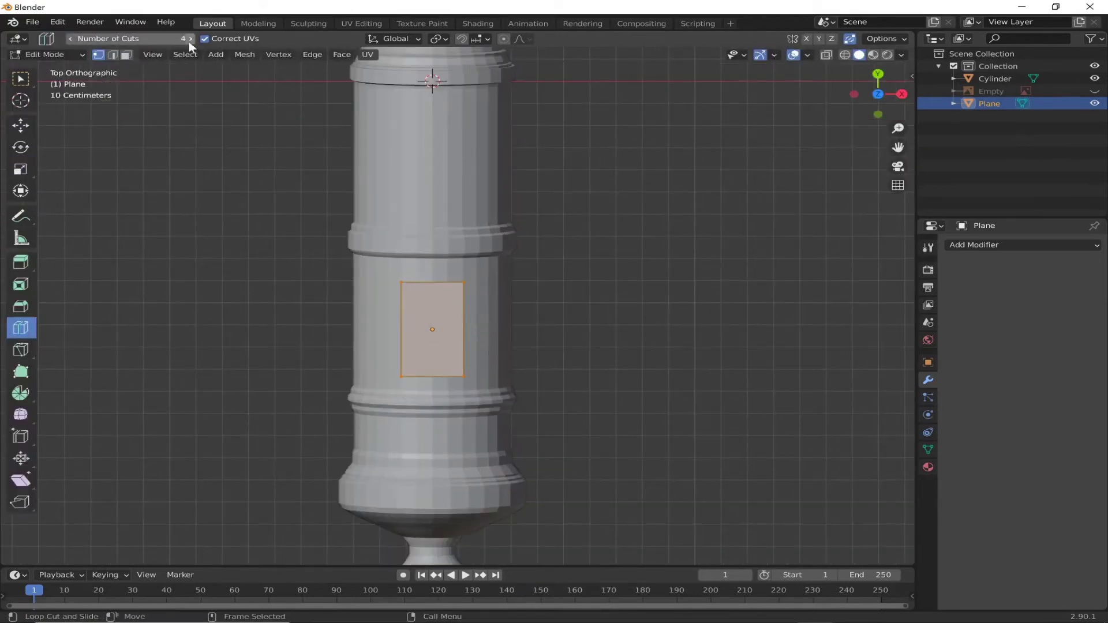
Add a Shrinkwrap modifier to the plane targeting the Cylinder.
left_click(1022, 245)
left_click(910, 369)
left_click(1078, 316)
left_click(492, 283)
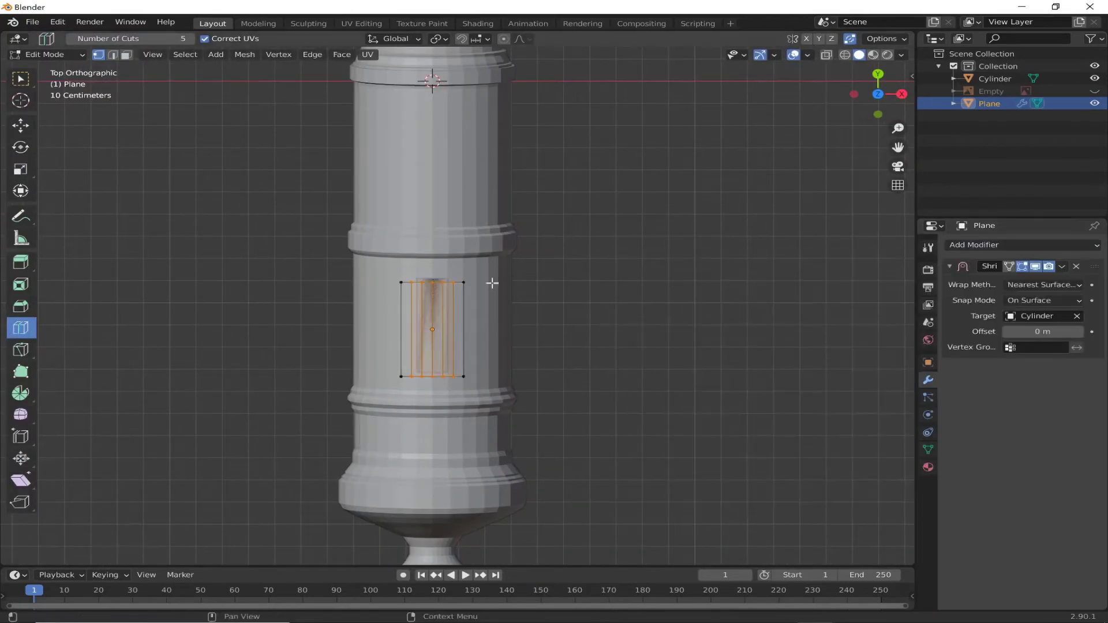
scroll(530, 359, "up", 3)
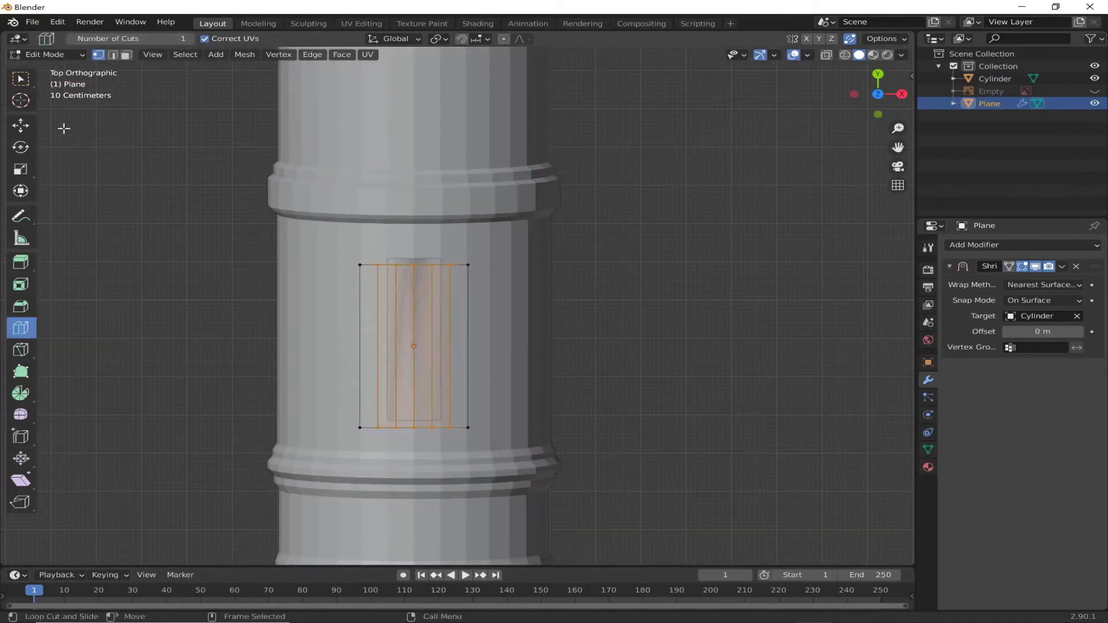
Widen the plate along X, stretching its bottom and top edges between the rings.
key("s")
key("x")
left_click(490, 345)
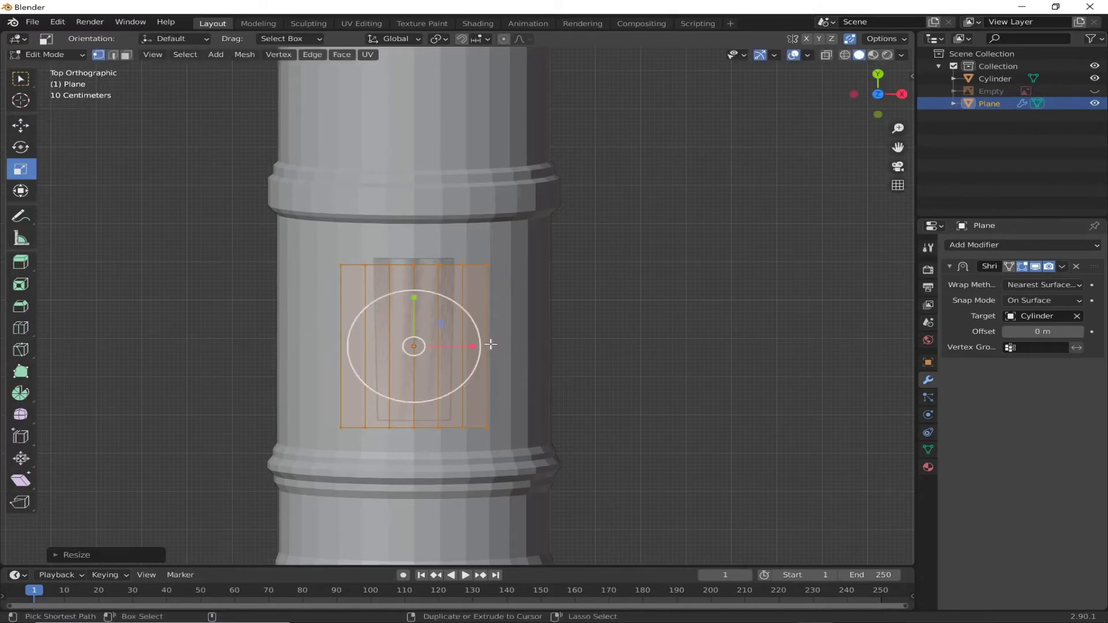
left_click_drag(474, 342, 524, 343)
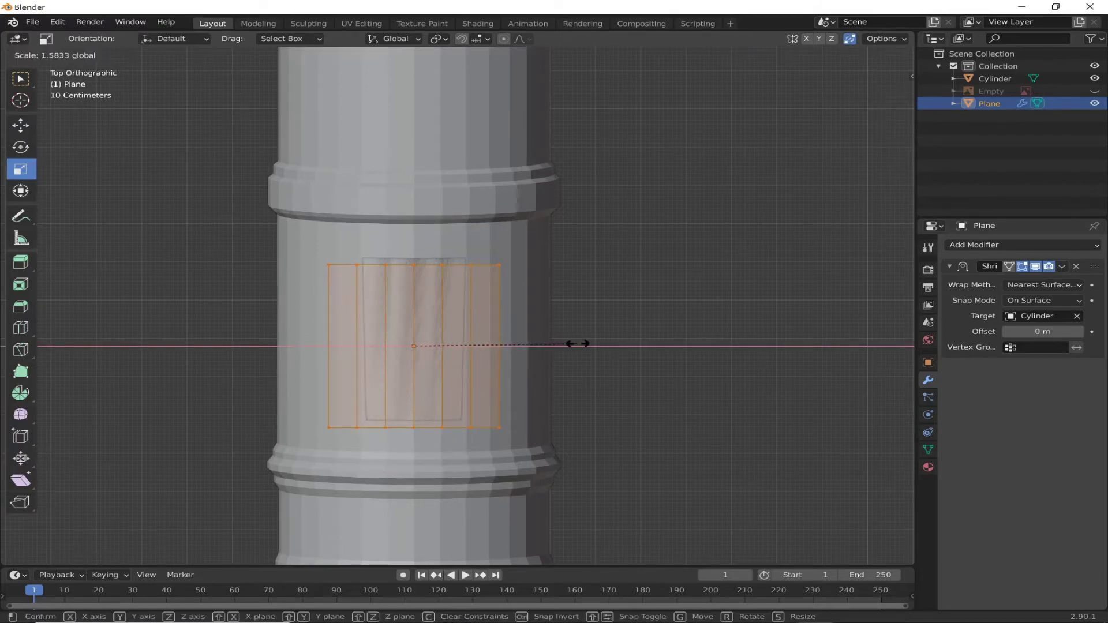
left_click_drag(577, 344, 572, 346)
scroll(483, 435, "up", 3)
left_click_drag(404, 384, 452, 381)
key("b")
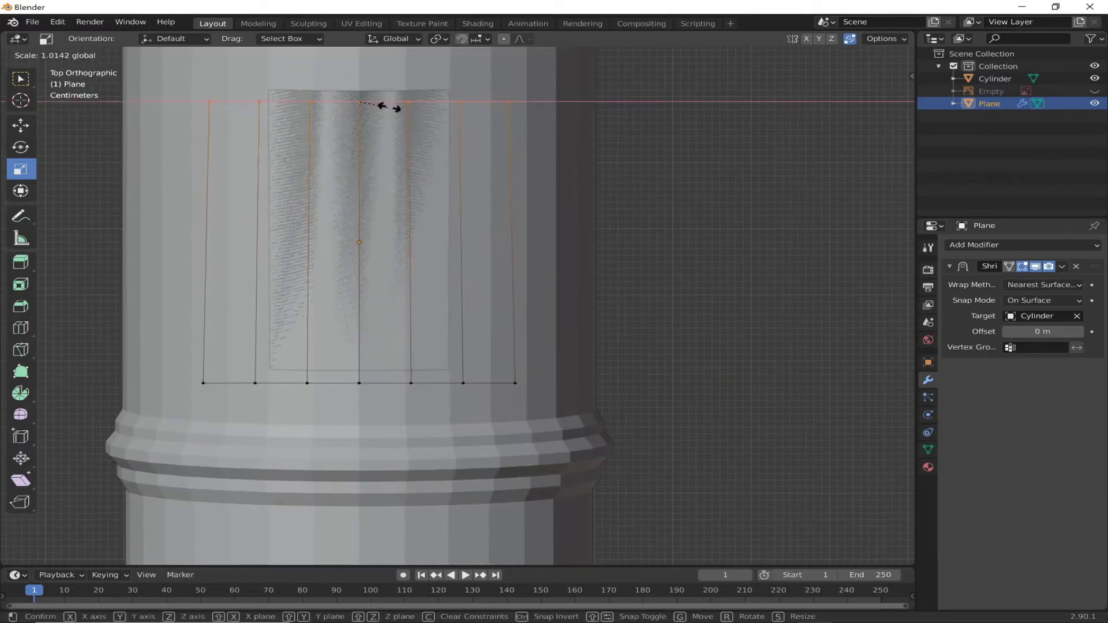
left_click_drag(418, 107, 420, 107)
middle_click_drag(601, 246, 596, 223)
scroll(597, 223, "down", 5)
Apply the plate's Shrinkwrap modifier and return to Edit Mode.
key("Tab")
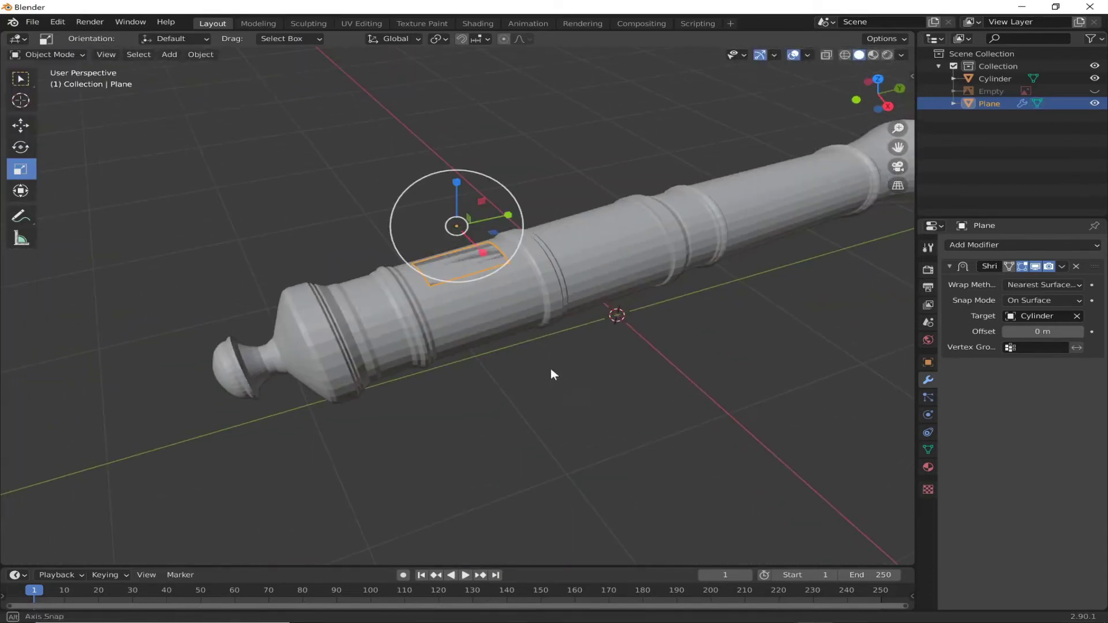
middle_click_drag(551, 369, 577, 346)
scroll(551, 369, "up", 3)
left_click(1062, 266)
left_click(1011, 279)
key("Tab")
scroll(636, 224, "up", 4)
middle_click_drag(636, 224, 369, 201)
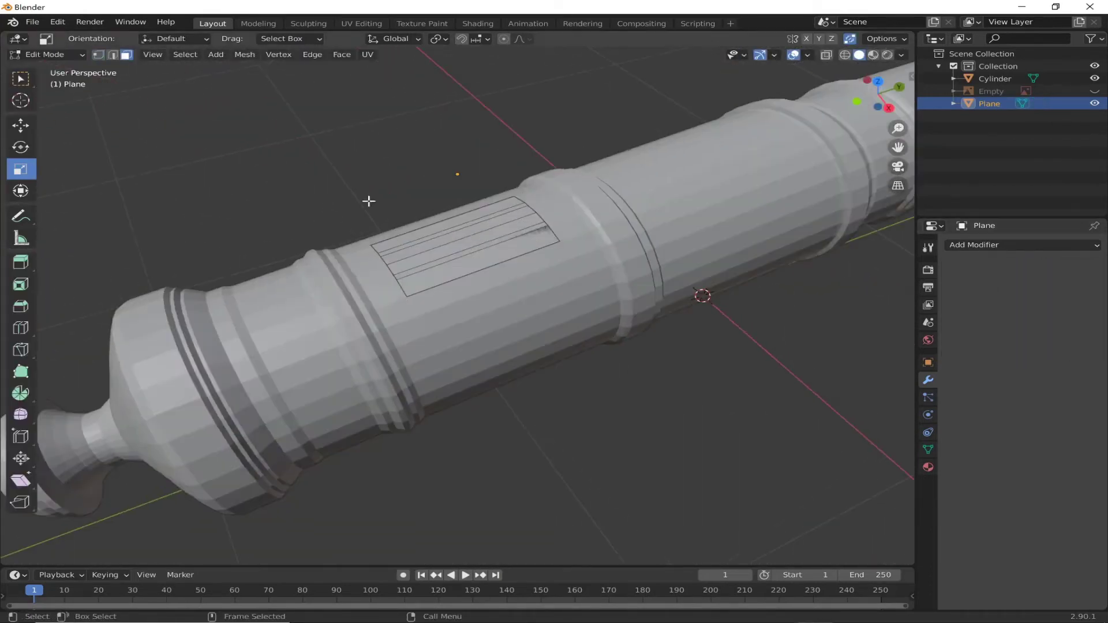
Extrude the plate face upward and narrow its top along X for sloped sides.
left_click(21, 264)
left_click_drag(456, 204, 456, 191)
left_click(20, 169)
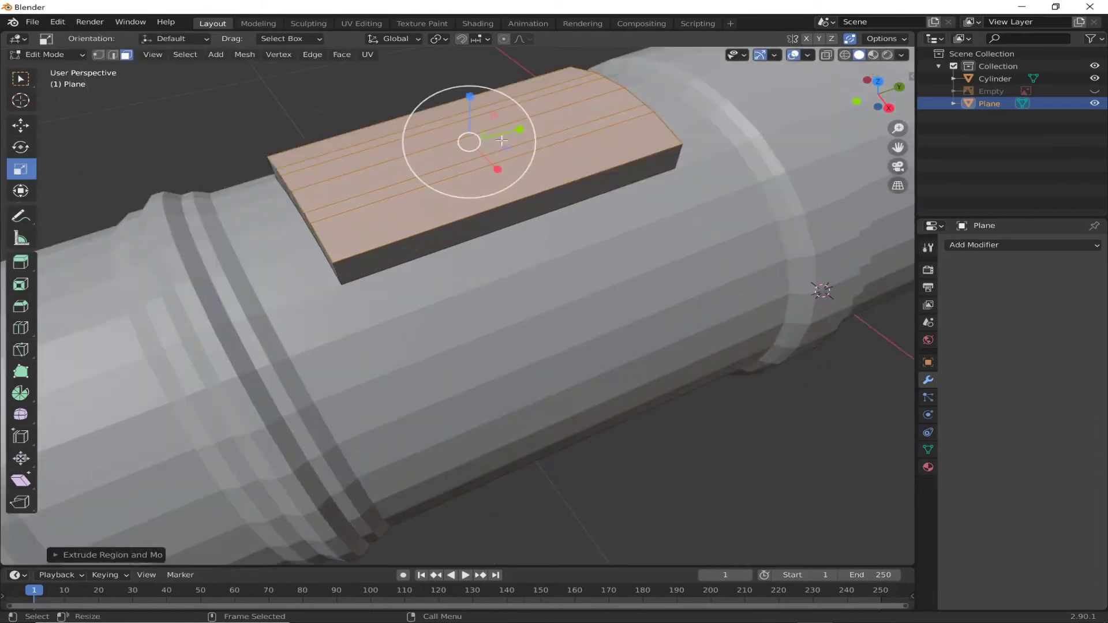
left_click_drag(497, 58, 502, 81)
key("KP_7")
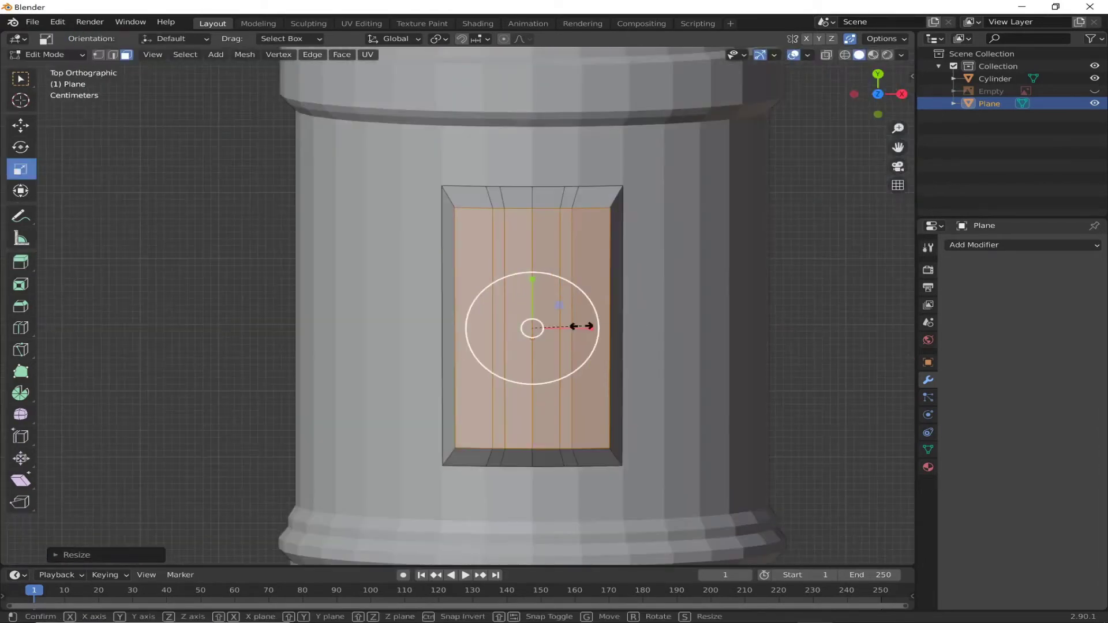
left_click_drag(581, 326, 576, 327)
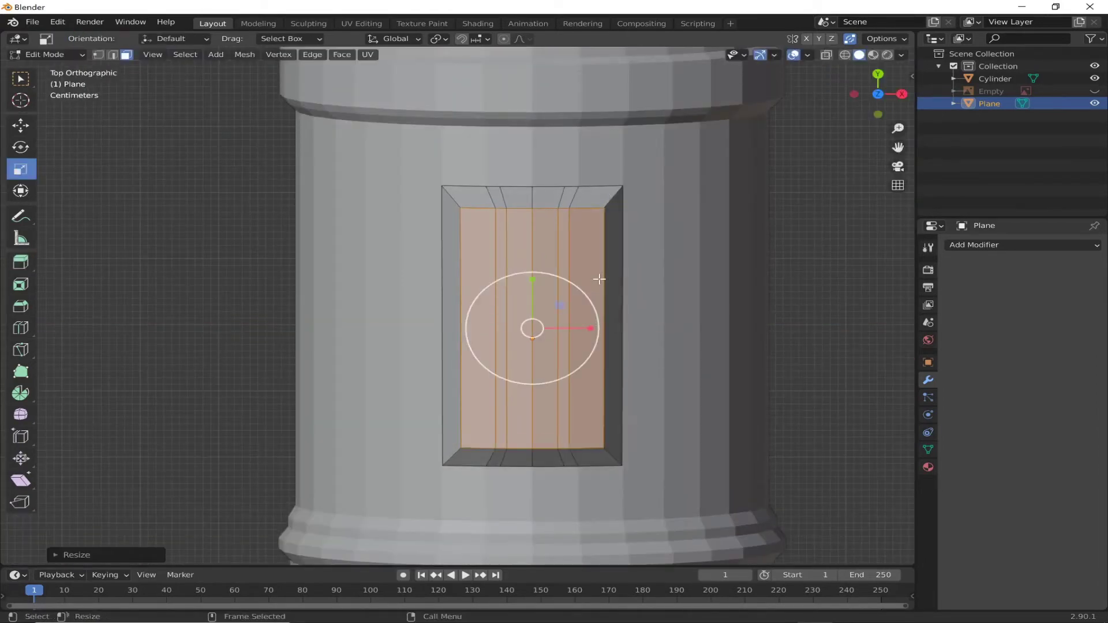
Add crosswise loop cuts across the middle of the plate.
scroll(650, 373, "up", 1)
mouse_move(649, 373)
left_mouse_down()
mouse_move(611, 411)
mouse_move(621, 399)
left_mouse_up()
left_click_drag(604, 341, 634, 333)
key("3")
key("shift+space")
key("g")
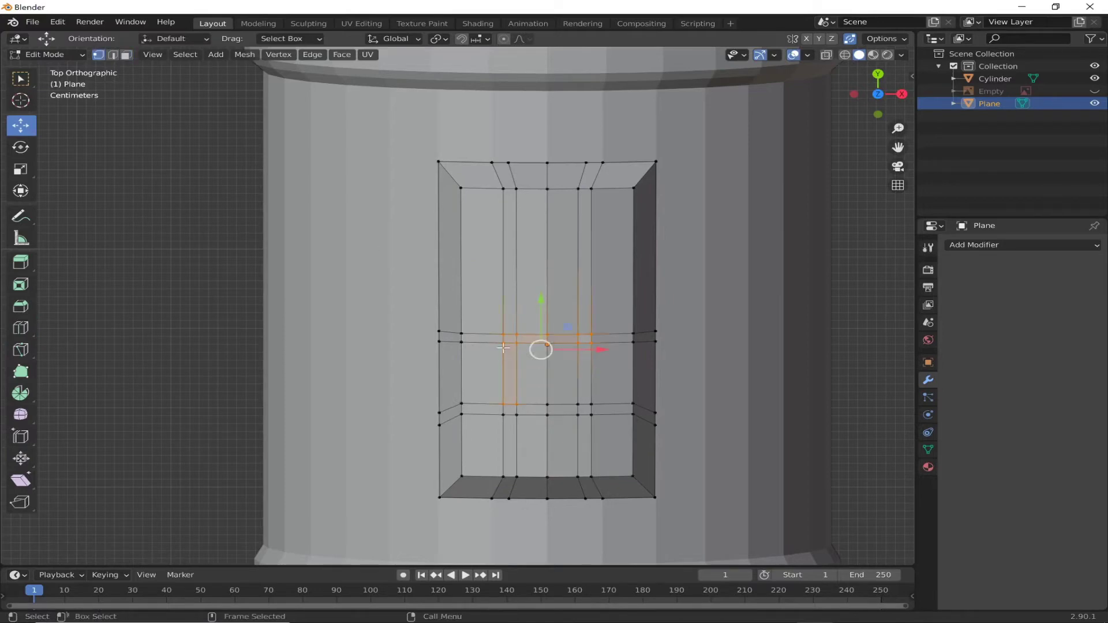
Subdivide the two middle edges of the plate's face.
key("2")
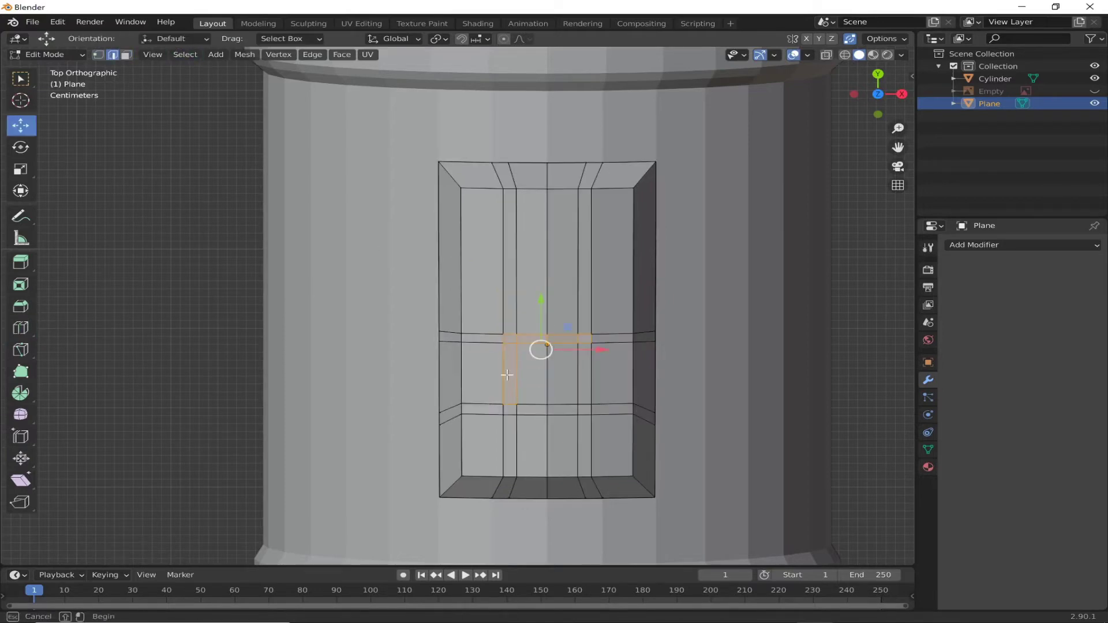
right_click(596, 370)
left_click(556, 234)
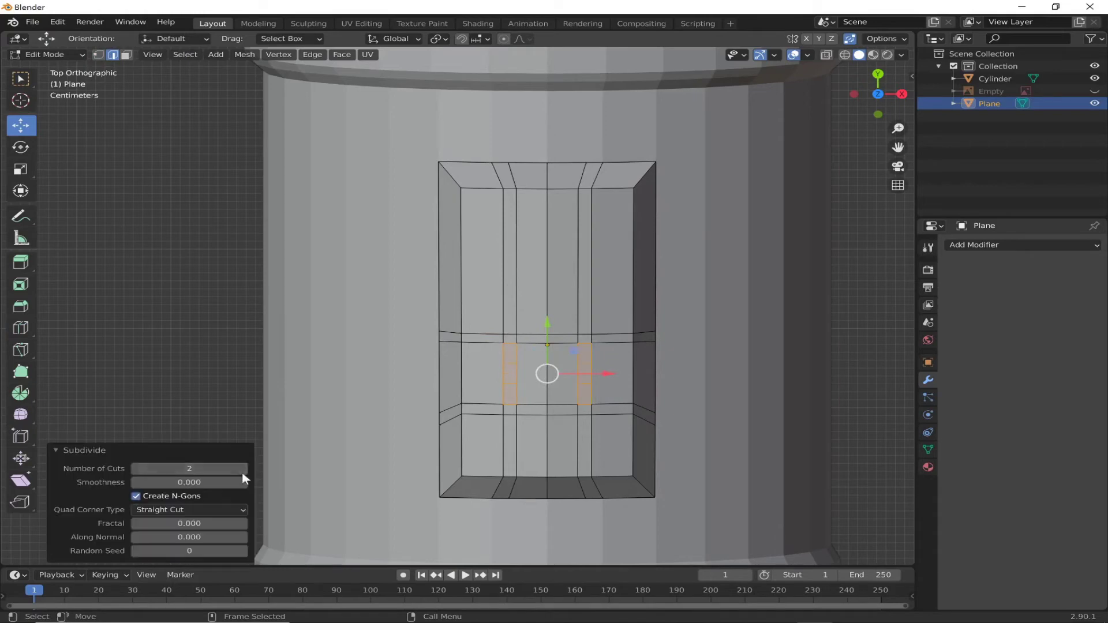
key("alt+a")
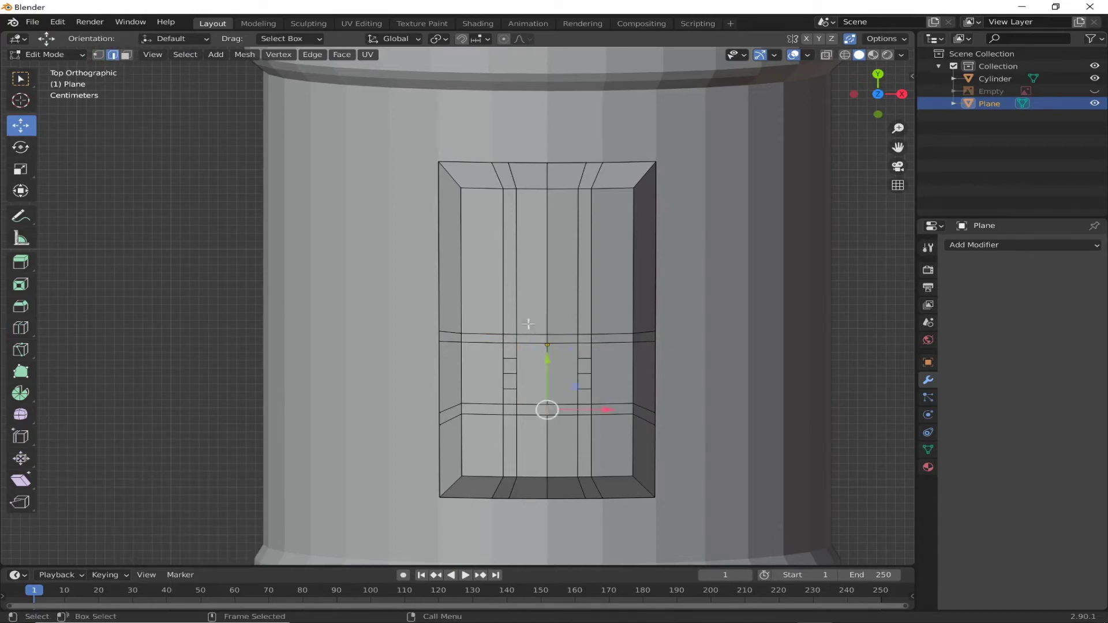
left_click_drag(528, 324, 527, 296)
key("ctrl+z")
left_click_drag(562, 398, 561, 395, "shift")
right_click(497, 240)
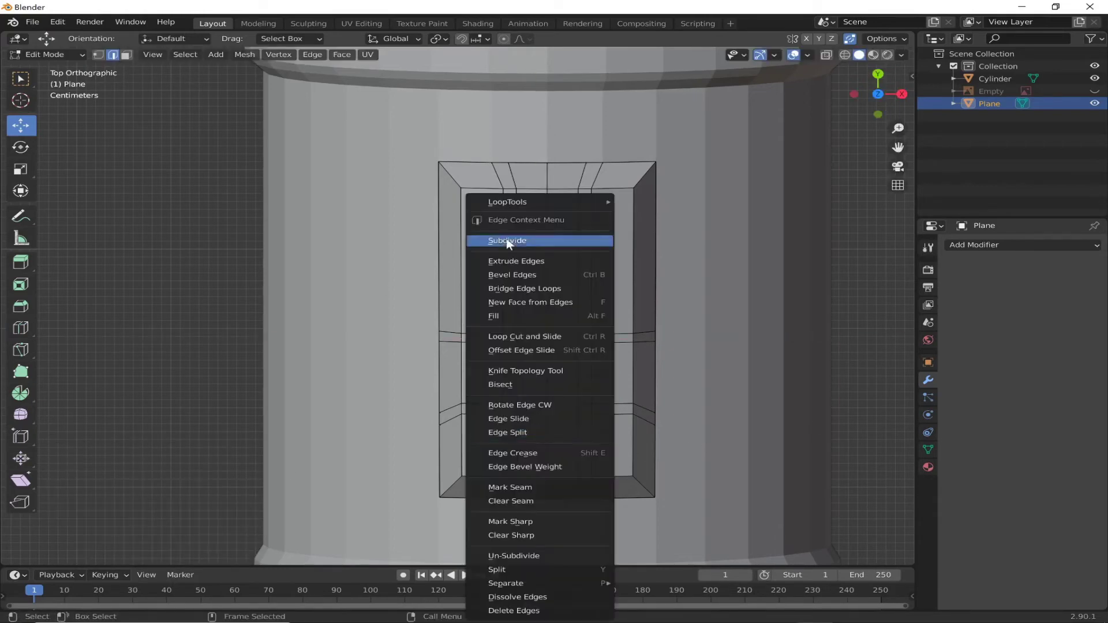
left_click(506, 239)
key("alt+a")
Round the centre vertices into a circle with LoopTools and resize it.
key("1")
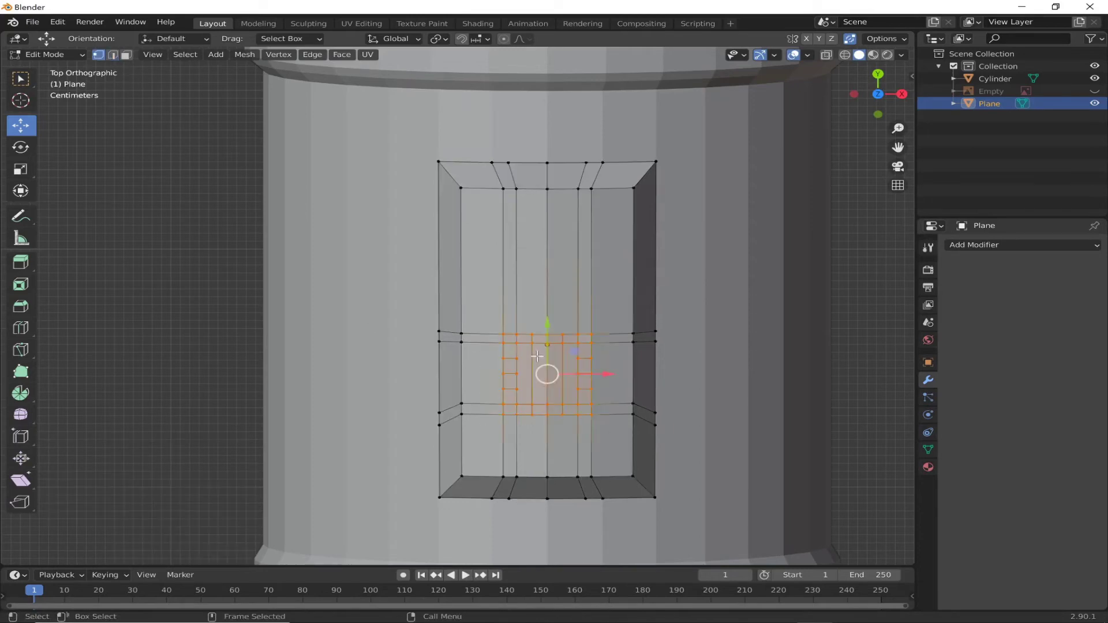
right_click(537, 357)
left_click(800, 290)
key("s")
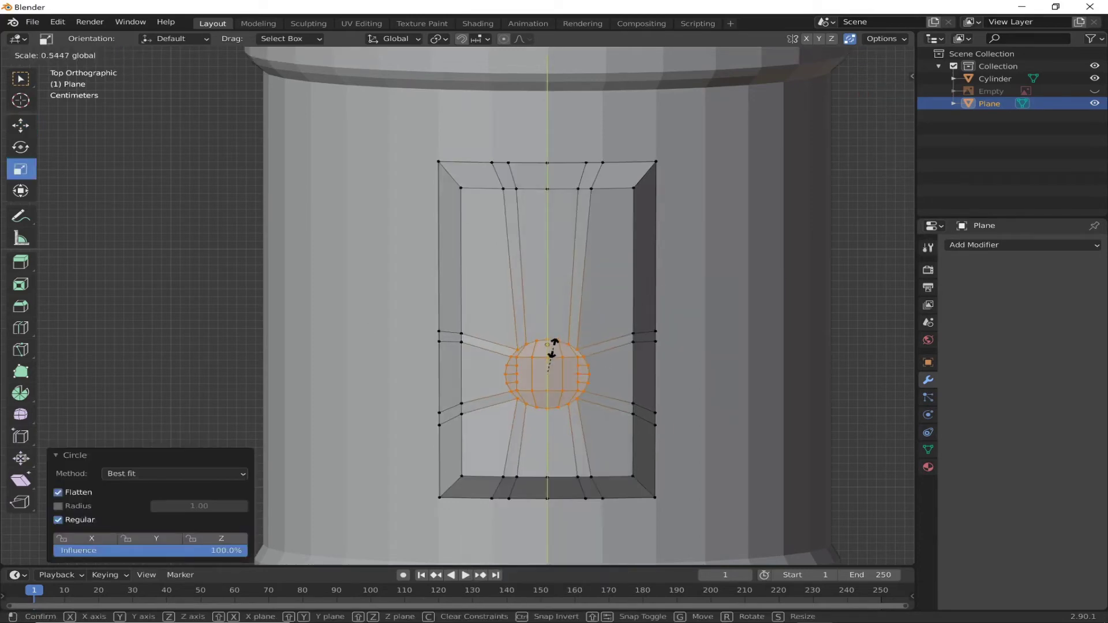
left_click(549, 346)
left_click_drag(513, 342, 513, 342)
right_click(520, 278)
left_click(629, 292)
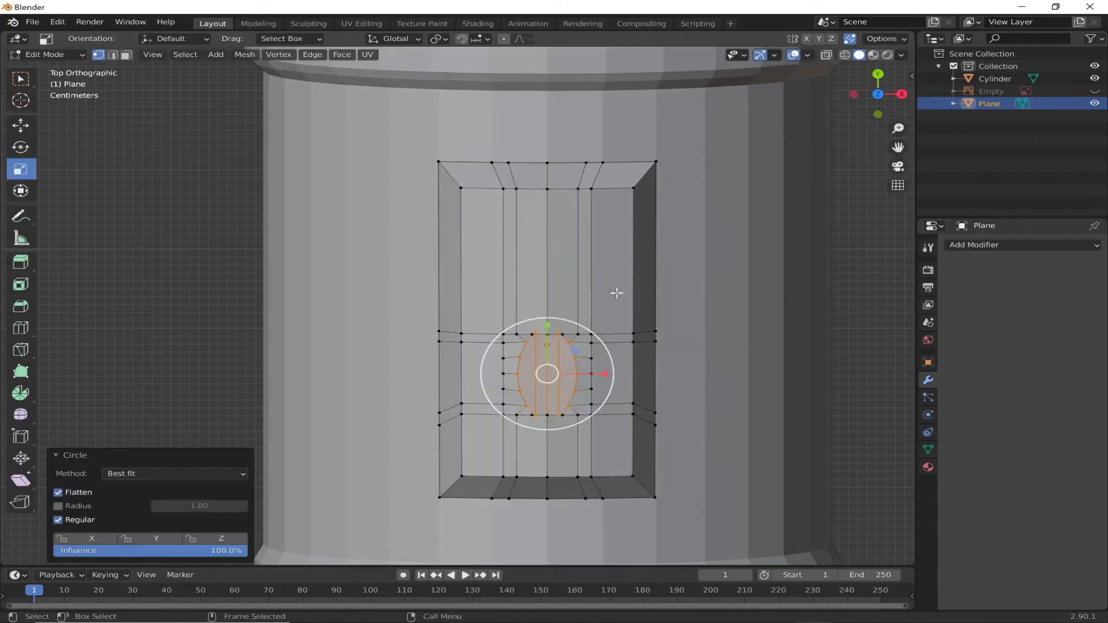
key("s")
left_click(554, 346)
Circle the outer ring of vertices and squash it vertically to 0.556 on Y.
key("b")
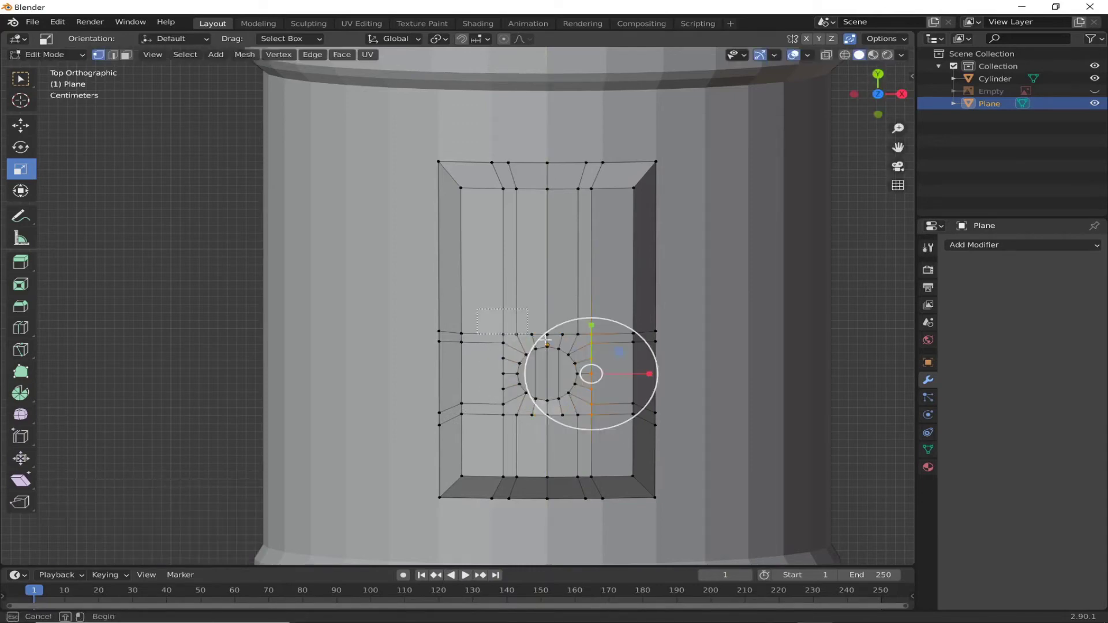
left_click_drag(510, 394, 510, 394)
right_click(507, 319)
left_click(616, 333)
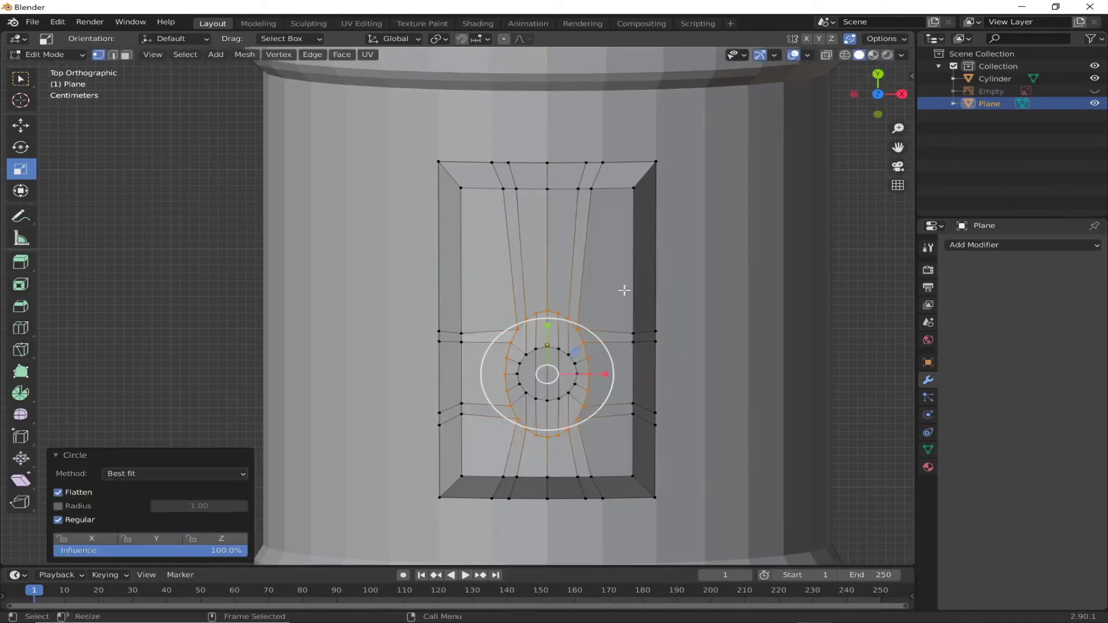
key("s")
left_click(550, 348)
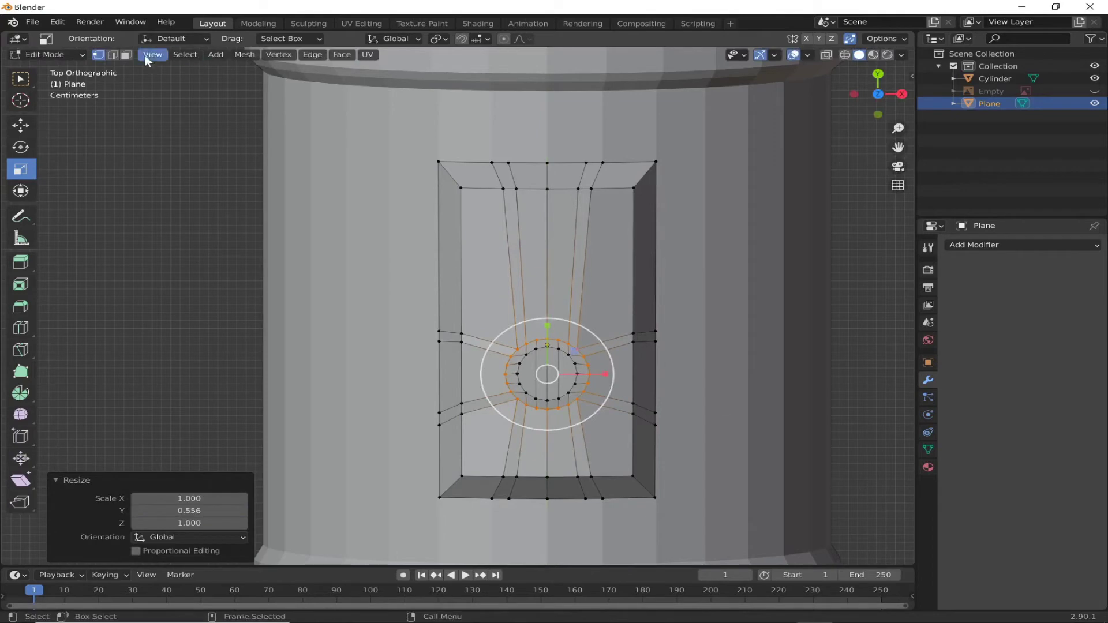
left_click(512, 366)
scroll(536, 372, "up", 4)
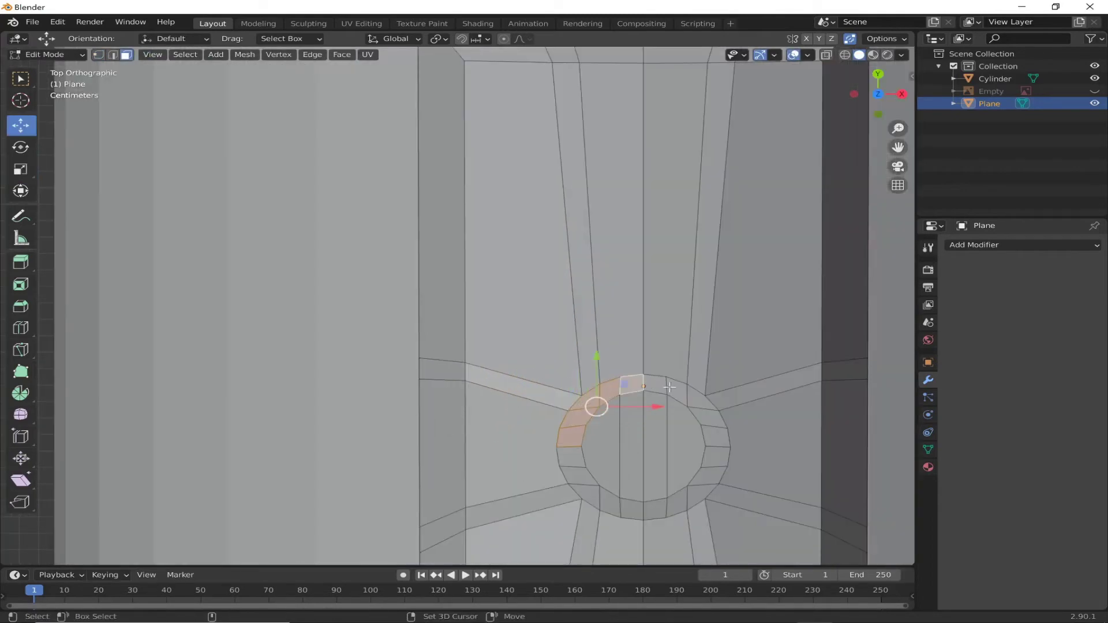
Extrude the vent plate's touch-hole ring upward and resize the raised ring.
mouse_move(571, 467)
middle_mouse_down()
mouse_move(700, 344)
mouse_move(703, 324)
middle_mouse_up()
left_click(21, 263)
left_click_drag(364, 260, 402, 256)
key("s")
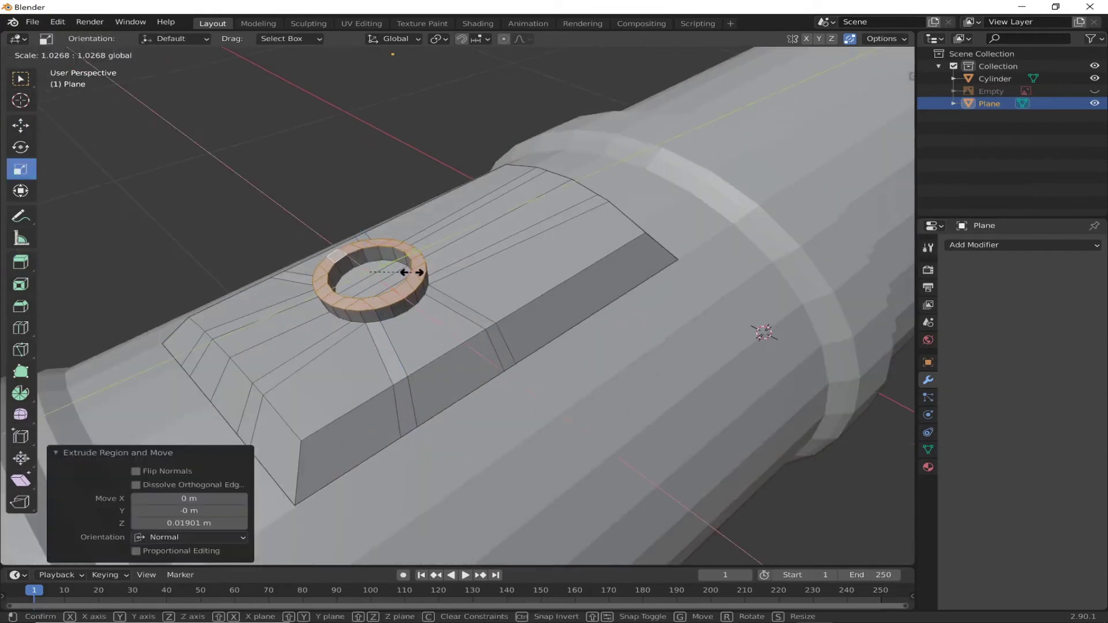
left_click(403, 273)
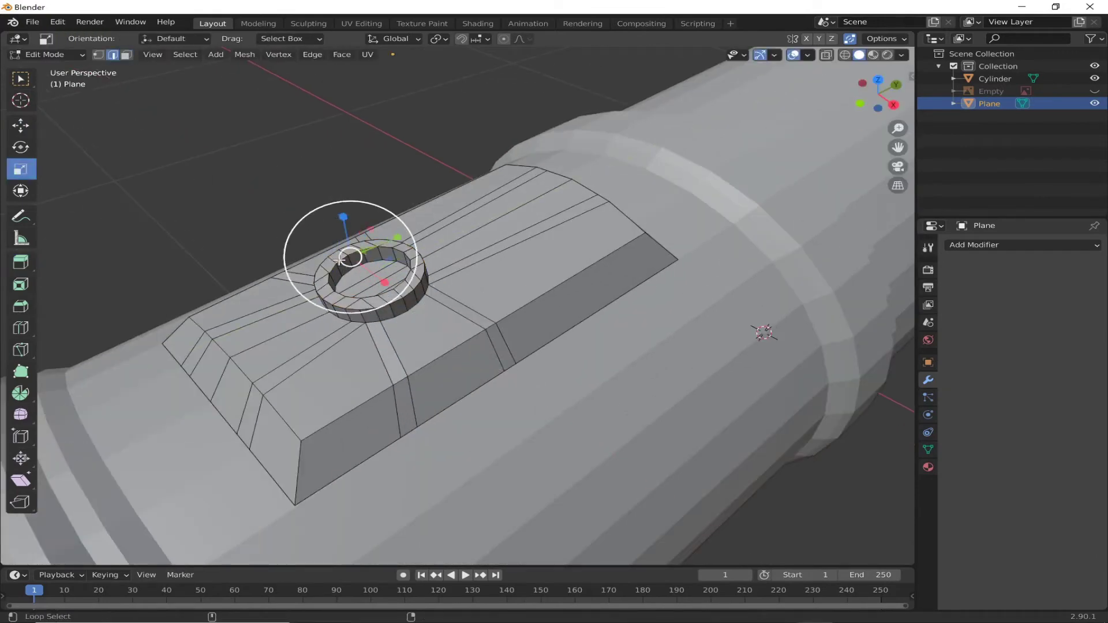
Shrink the inner ring loop to narrow the touch-hole collar.
middle_click_drag(359, 342, 503, 306)
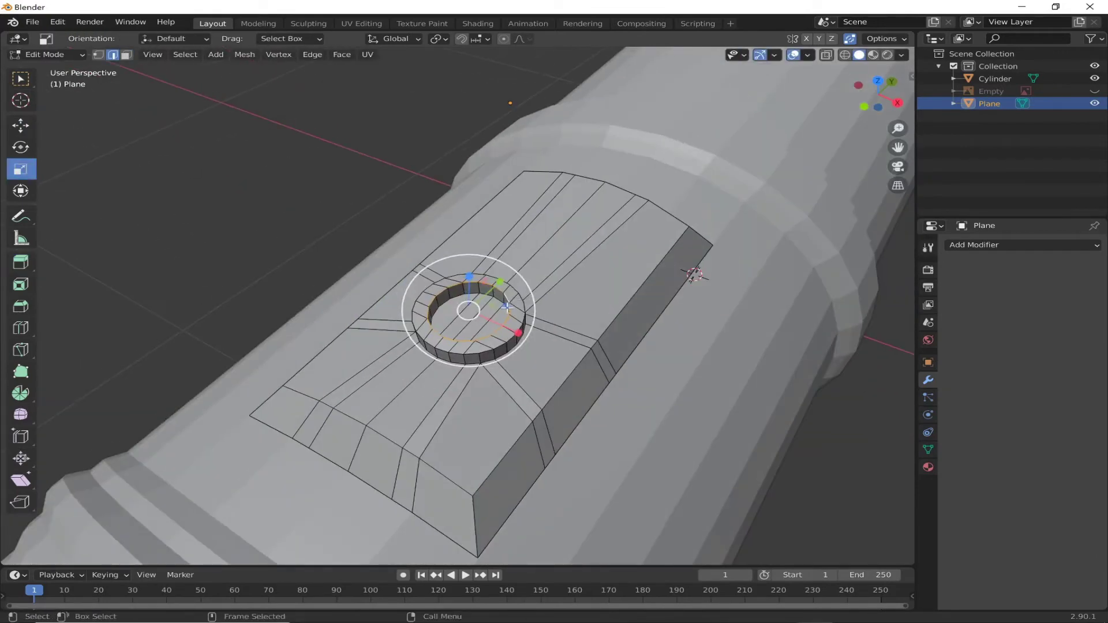
key("s")
left_click(517, 309)
scroll(385, 404, "up", 5)
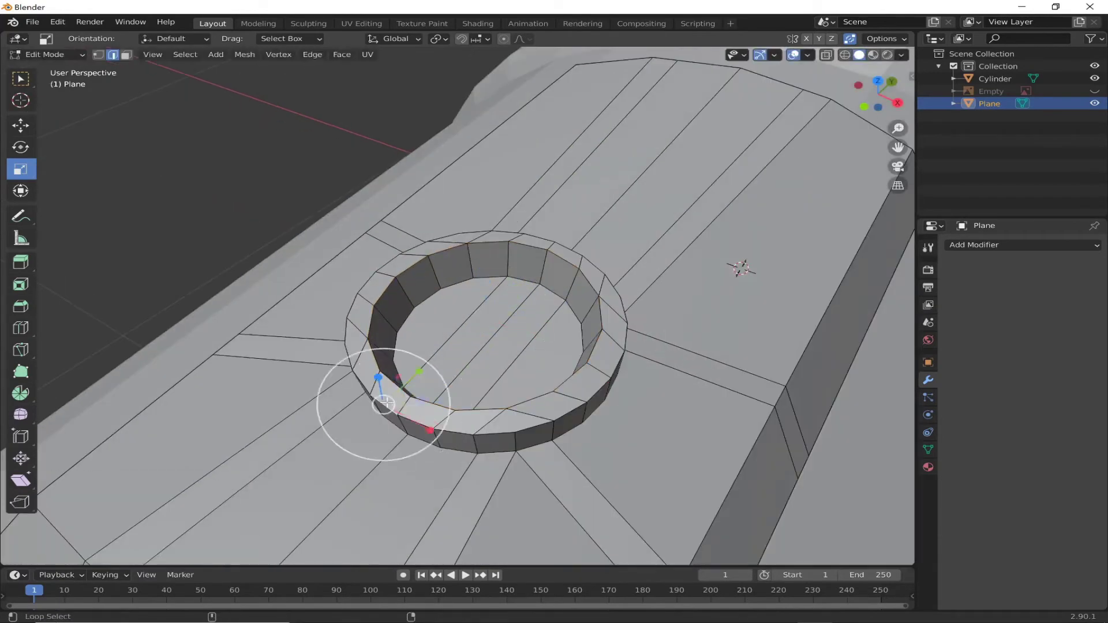
key("s")
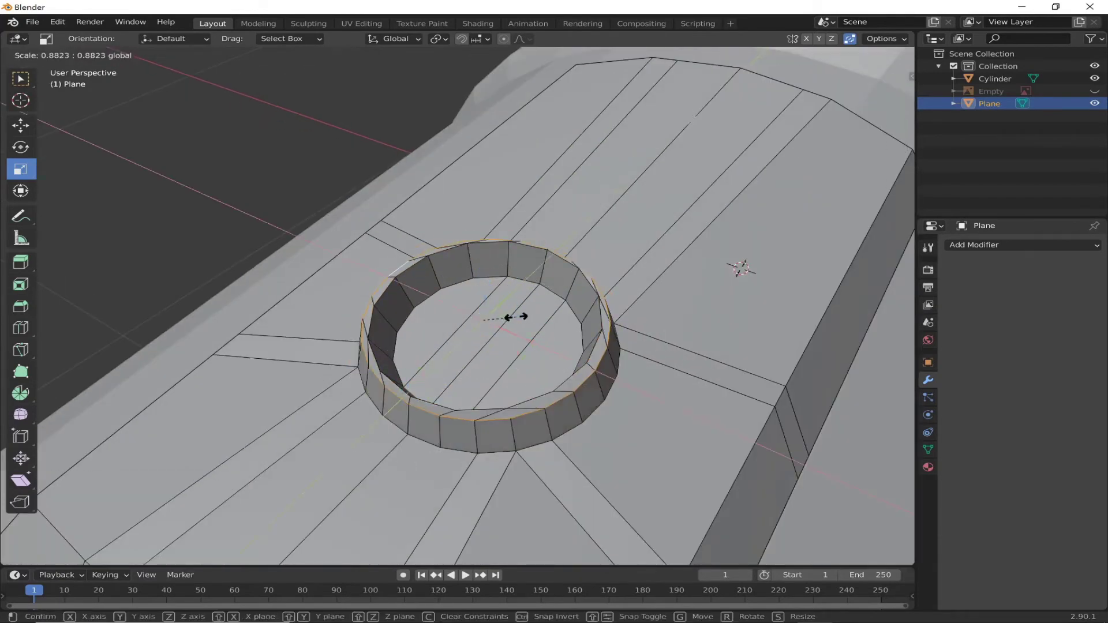
left_click(522, 316)
scroll(522, 316, "down", 5)
scroll(523, 315, "down", 4)
Return to Object Mode with the touch-hole collar finished.
left_click(46, 54)
left_click(35, 34)
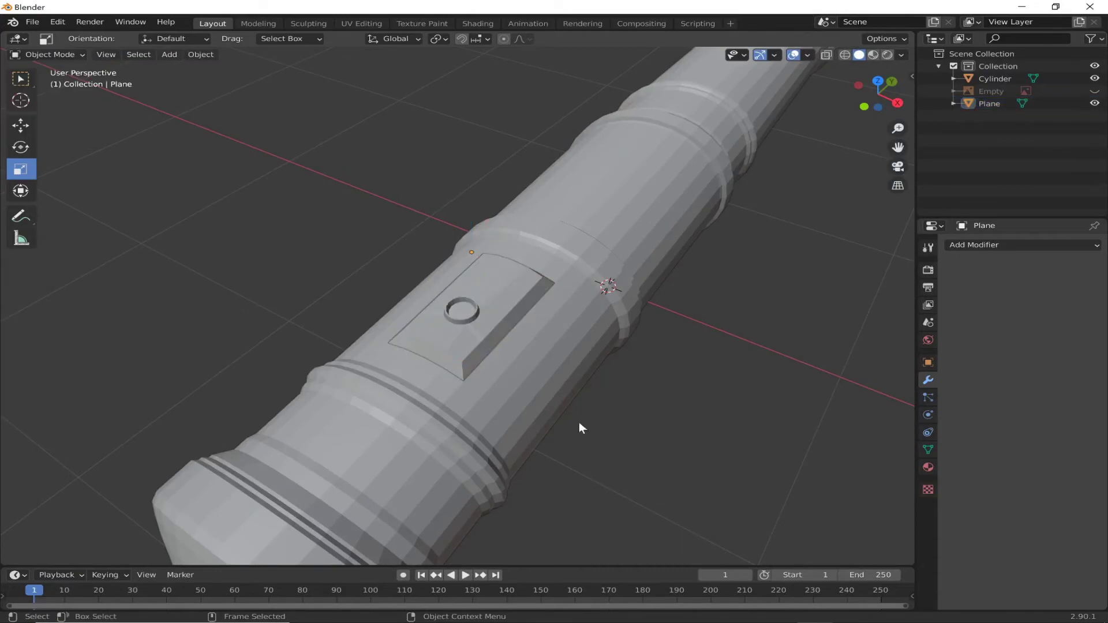
scroll(557, 415, "up", 6)
scroll(556, 415, "down", 5)
scroll(517, 415, "down", 5)
Hide the cannon body and vent plate to clear the viewport.
key("h")
left_click(169, 55)
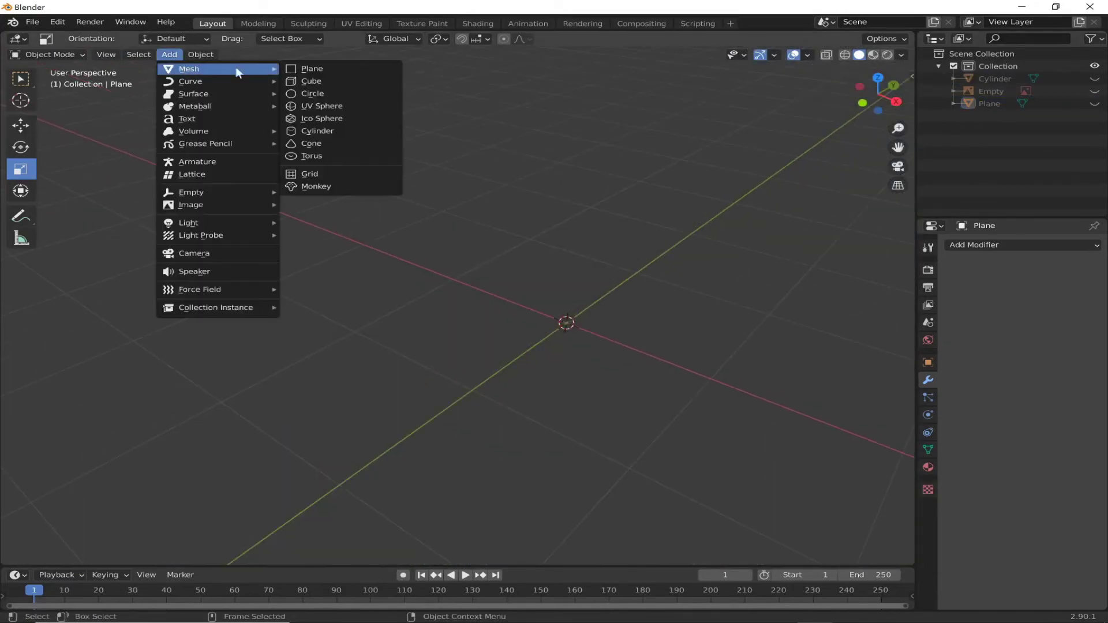
left_click(306, 96)
scroll(601, 349, "down", 3)
key("g")
right_click(508, 307)
Add a circle with its geometry offset from the origin, plus a plain axes empty.
left_click(46, 54)
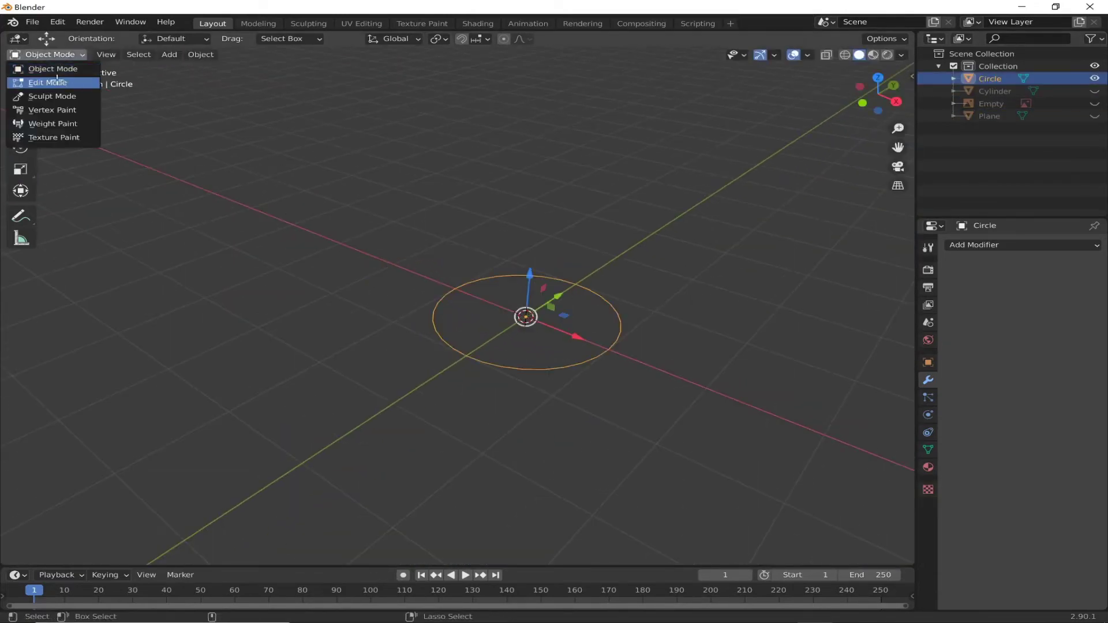
left_click(58, 75)
key("g")
left_click(500, 308)
key("Tab")
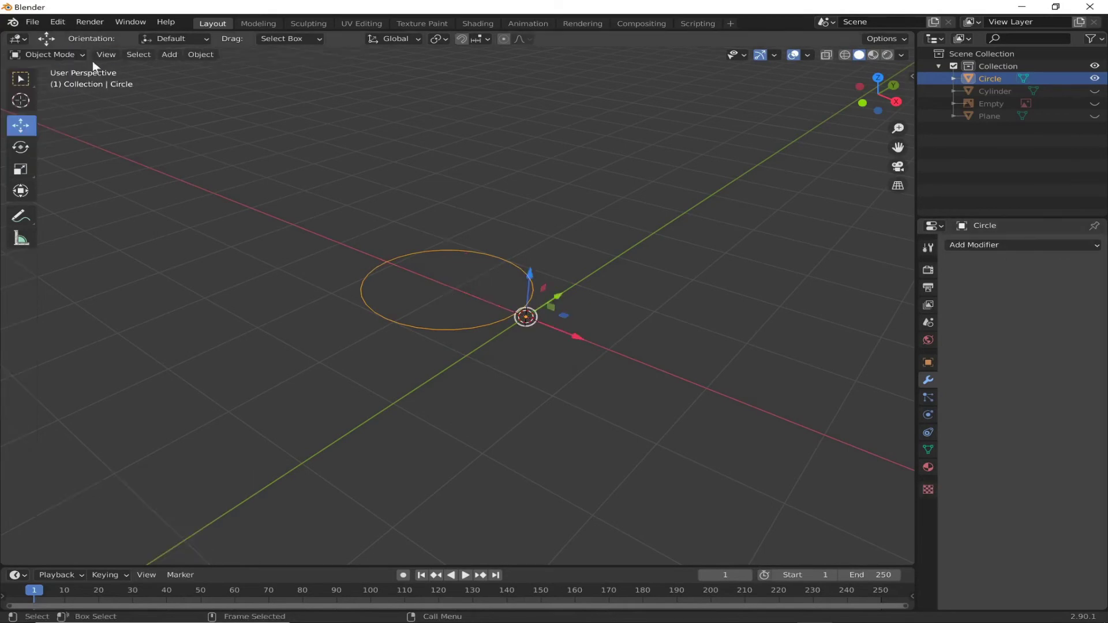
left_click(169, 55)
left_click(311, 194)
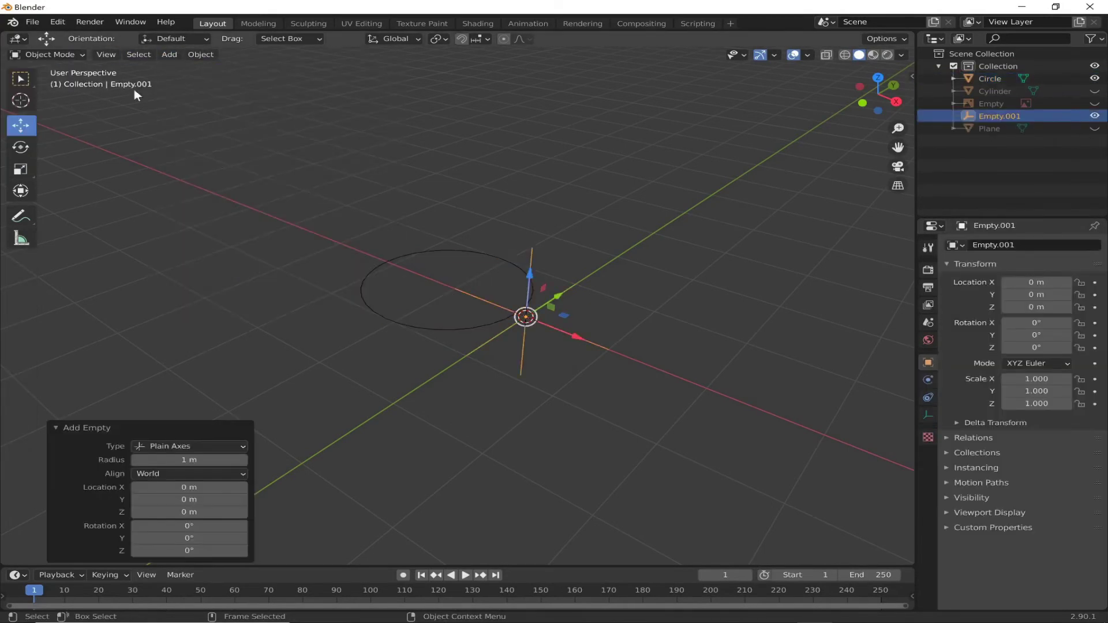
Give the circle an Array modifier with count 4 and Empty.001 as offset object.
left_click(470, 328)
left_click(928, 380)
left_click(976, 244)
left_click(777, 280)
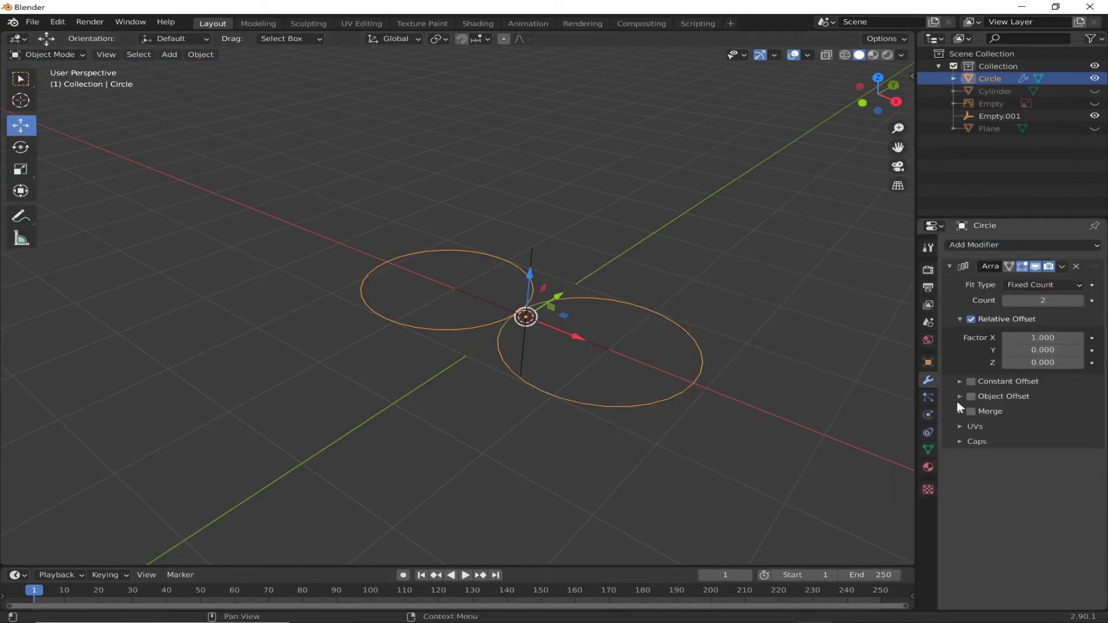
left_click(1080, 301)
left_click(1080, 301)
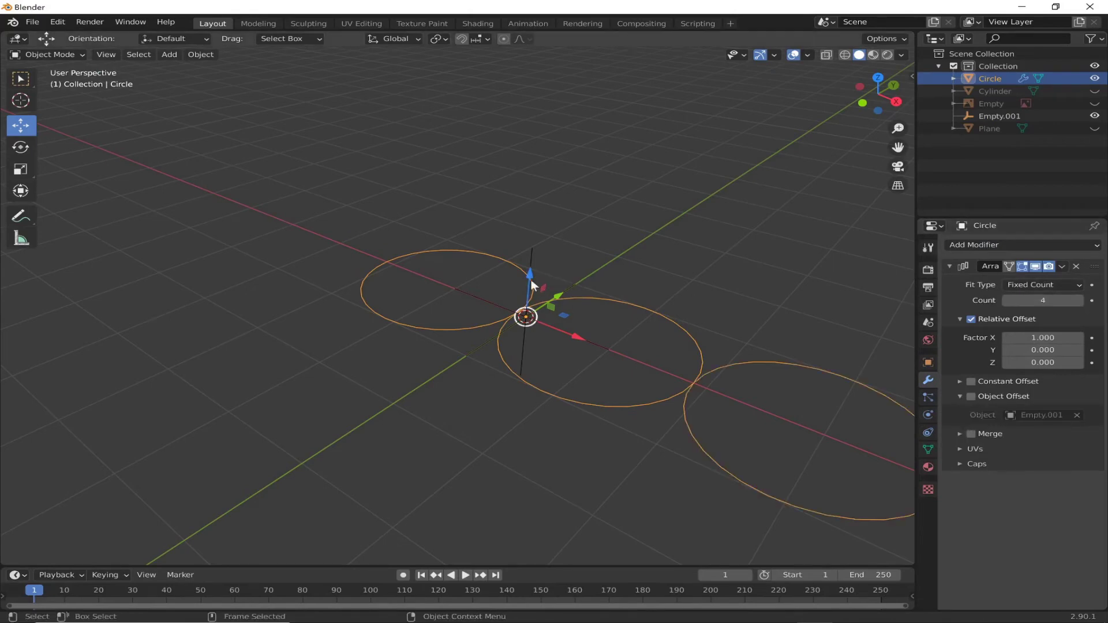
left_click(527, 314)
Rotate Empty.001 about 92 degrees around Z to fan the circles into a clover.
key("shift+space")
key("r")
left_click_drag(531, 337, 563, 343)
left_click(438, 334)
left_click(545, 331)
key("ctrl+z")
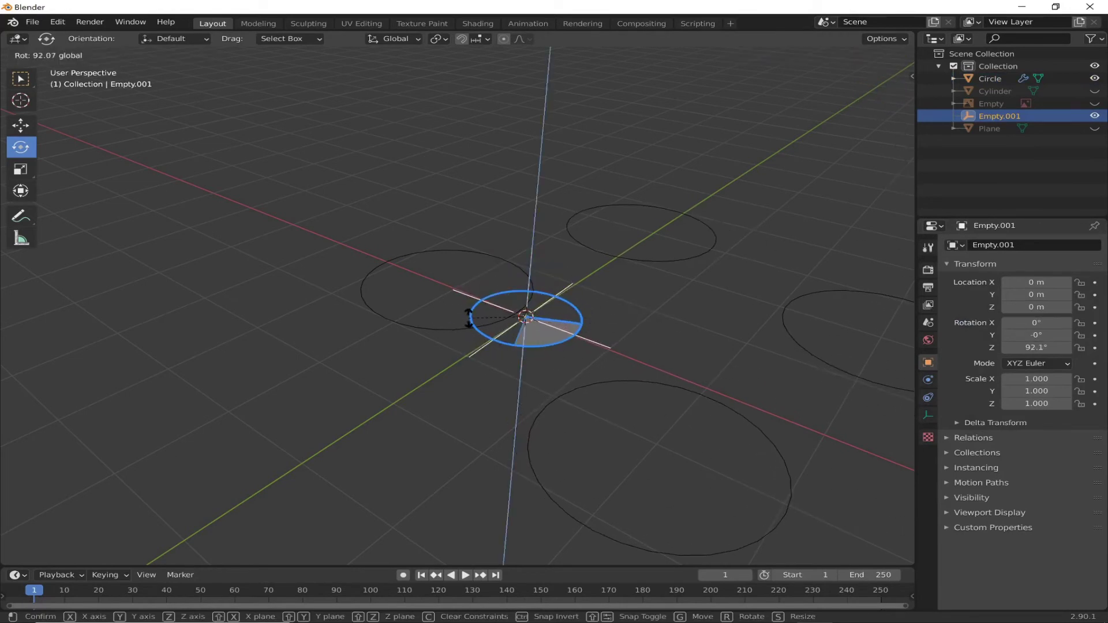
left_click_drag(468, 317, 470, 316)
left_click(990, 79)
left_click(21, 124)
left_click_drag(557, 349, 605, 368)
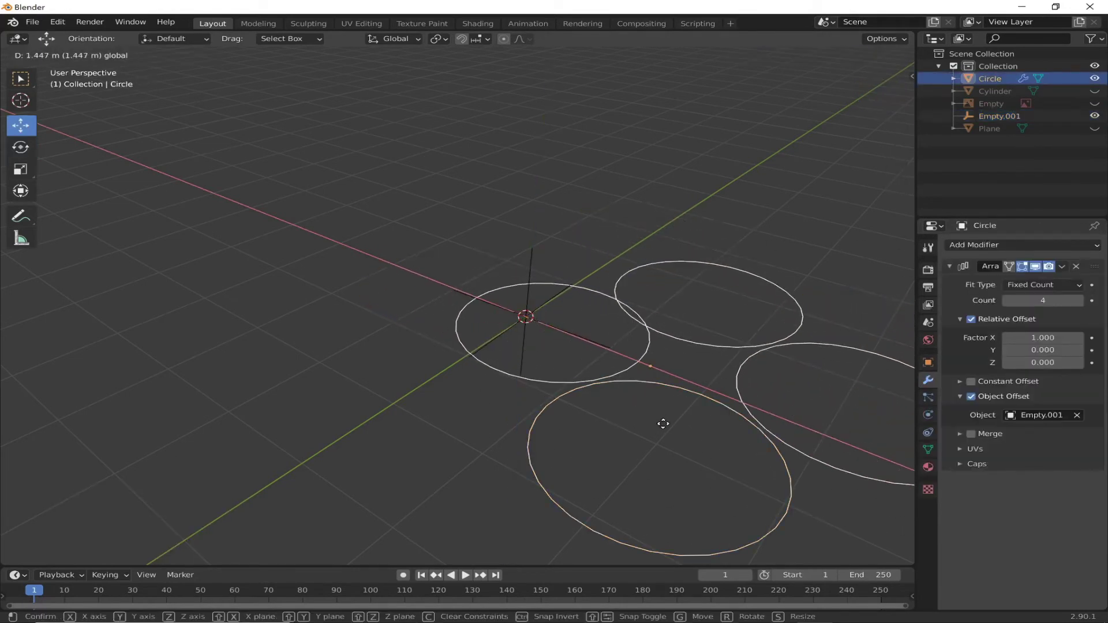
Fine-tune Empty.001's Z rotation value, then reselect the circle array's modifiers.
left_click(545, 324)
double_click(1038, 348)
left_click(750, 365)
left_click(929, 247)
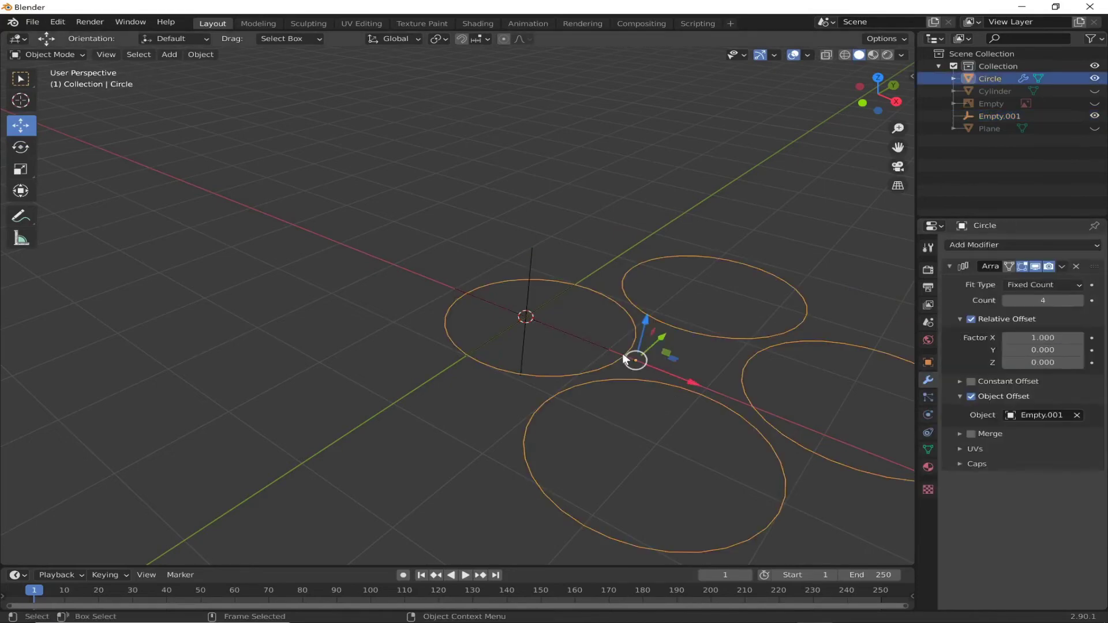
left_click(994, 245)
Add a Screw modifier with a 14.2 m offset and shift the circle slightly along X.
left_click(799, 410)
scroll(1042, 478, "down", 3)
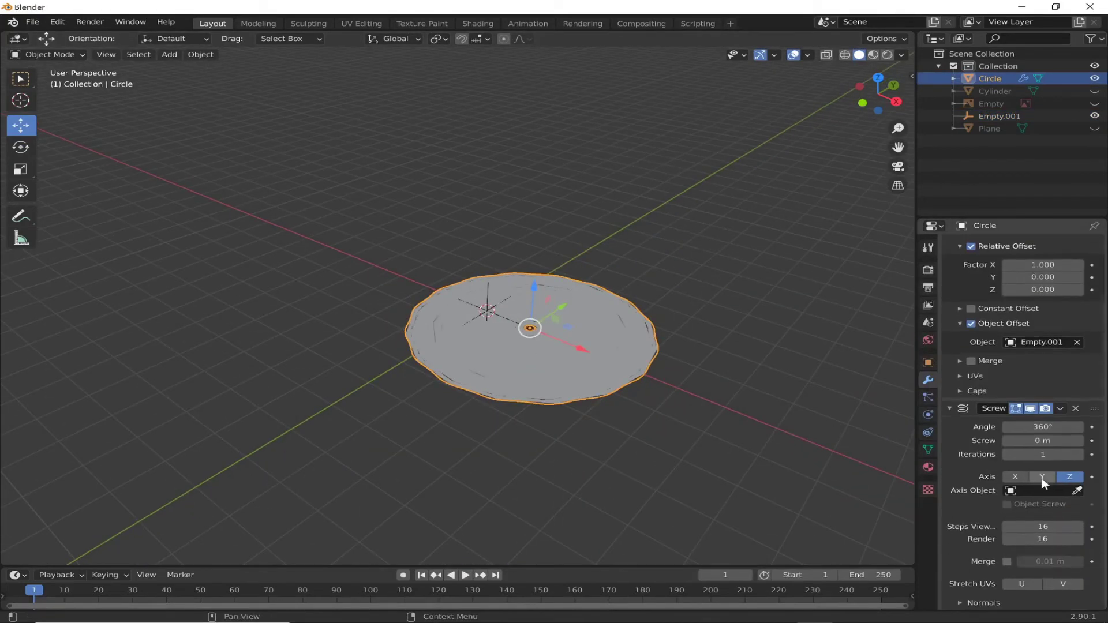
left_click_drag(1042, 441, 1085, 440)
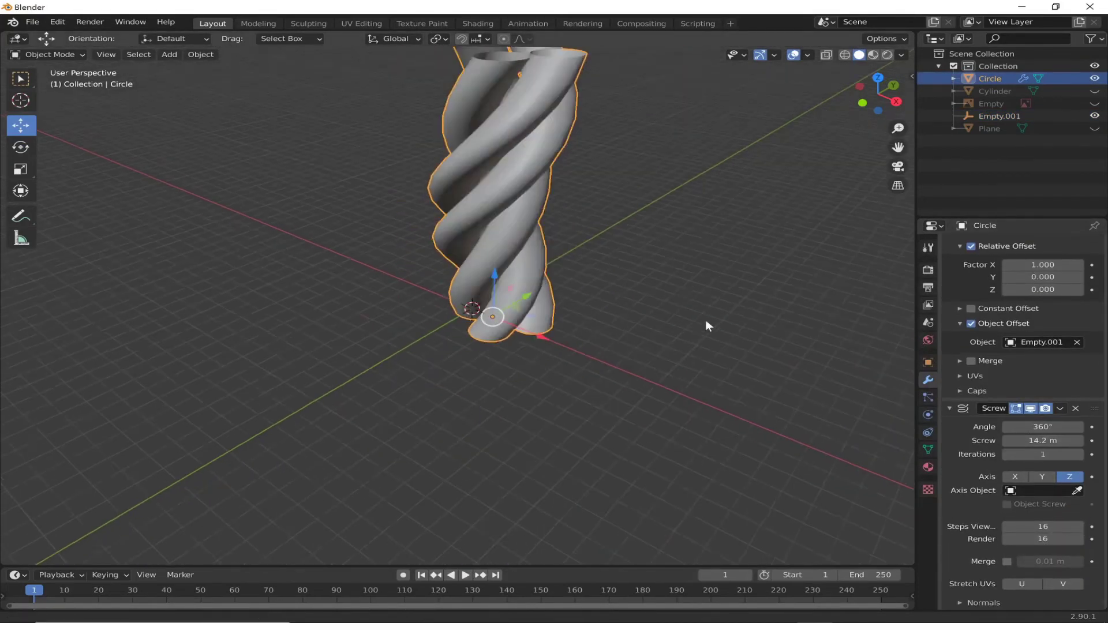
middle_click_drag(705, 320, 613, 452)
left_click_drag(540, 520, 577, 508)
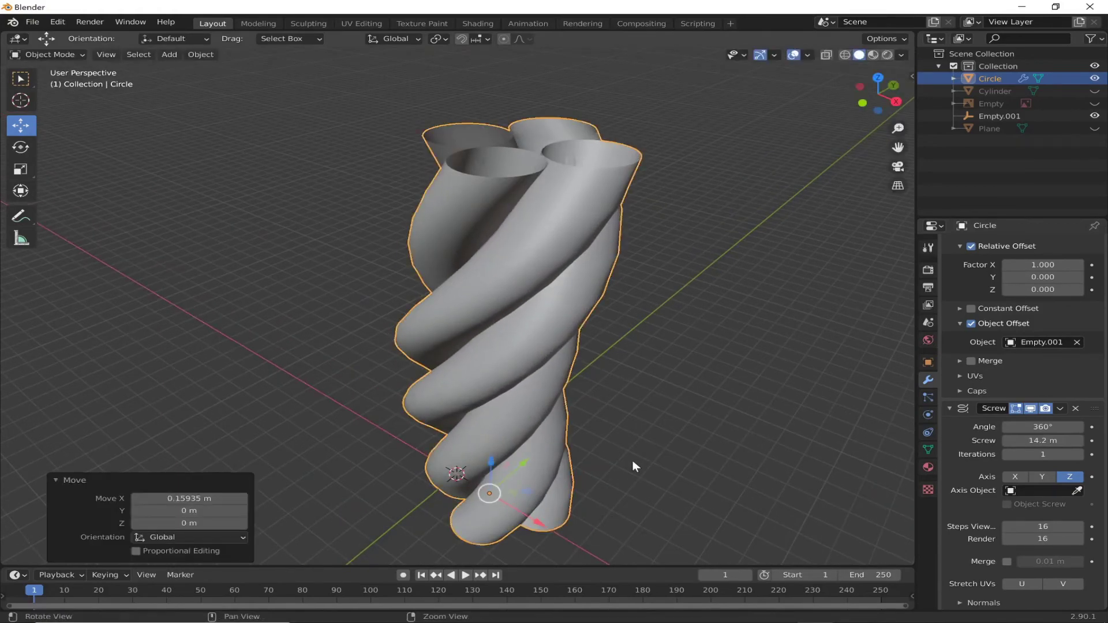
Raise the Screw offset to 17 m and check the rope from a low side view.
mouse_move(632, 459)
middle_mouse_down()
mouse_move(560, 505)
mouse_move(610, 371)
middle_mouse_up()
left_click_drag(1042, 440, 1062, 440)
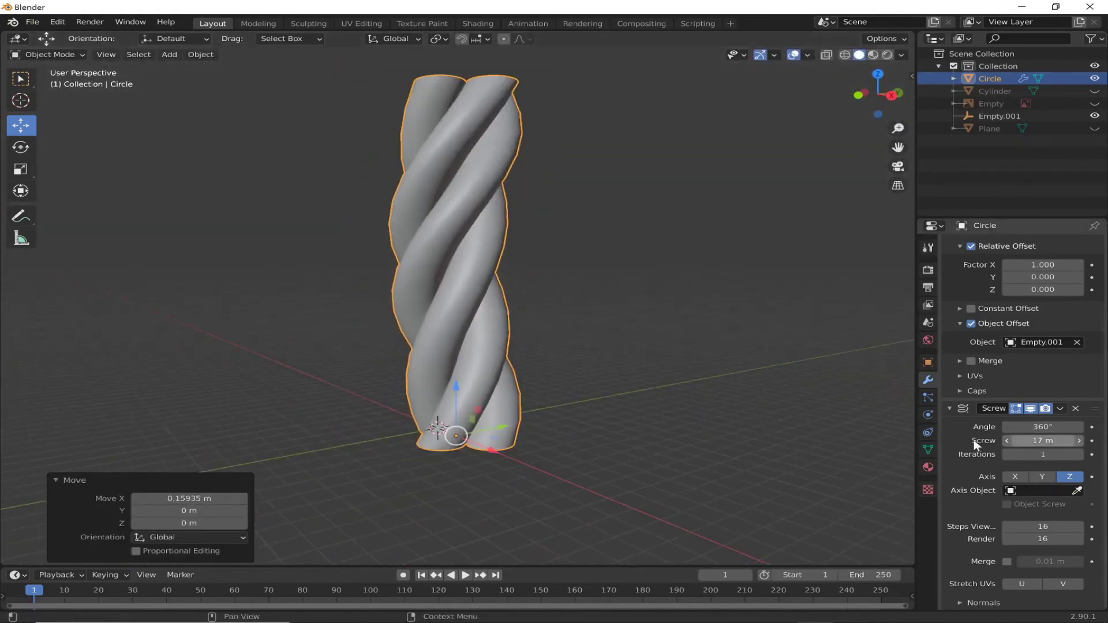
middle_click_drag(577, 404, 679, 317)
scroll(680, 316, "down", 4)
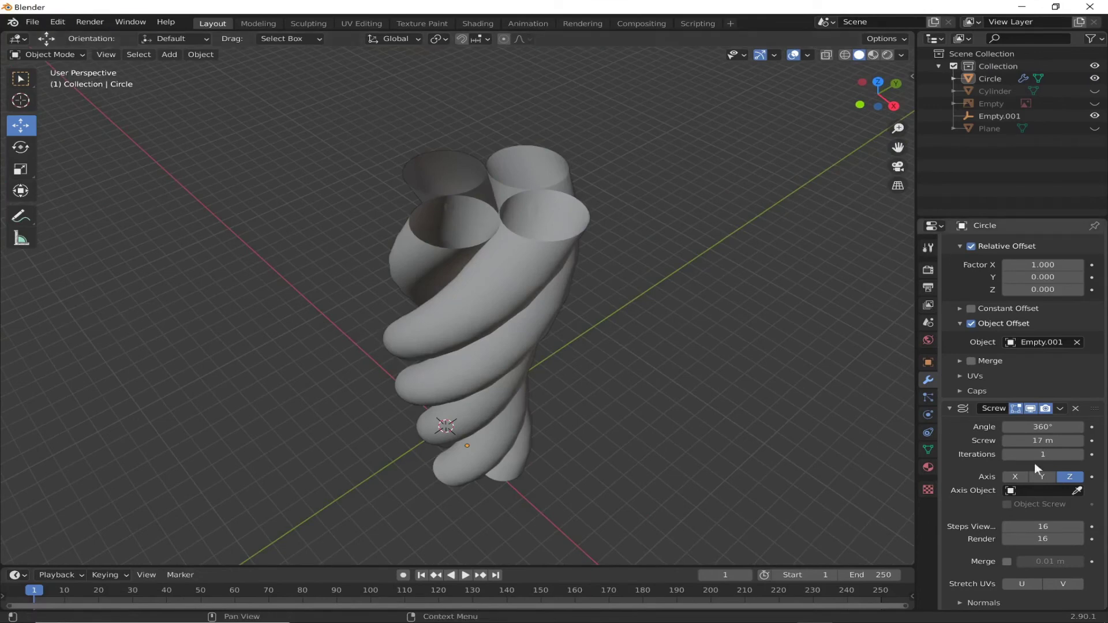
middle_click_drag(637, 390, 612, 323)
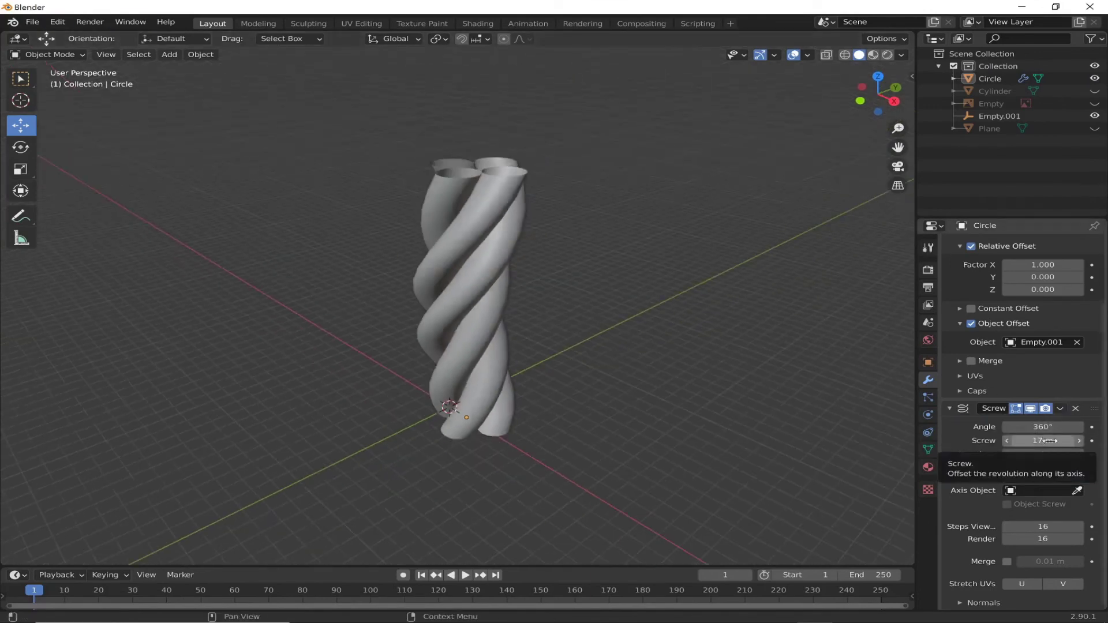
left_click(1027, 425)
key("ctrl+z")
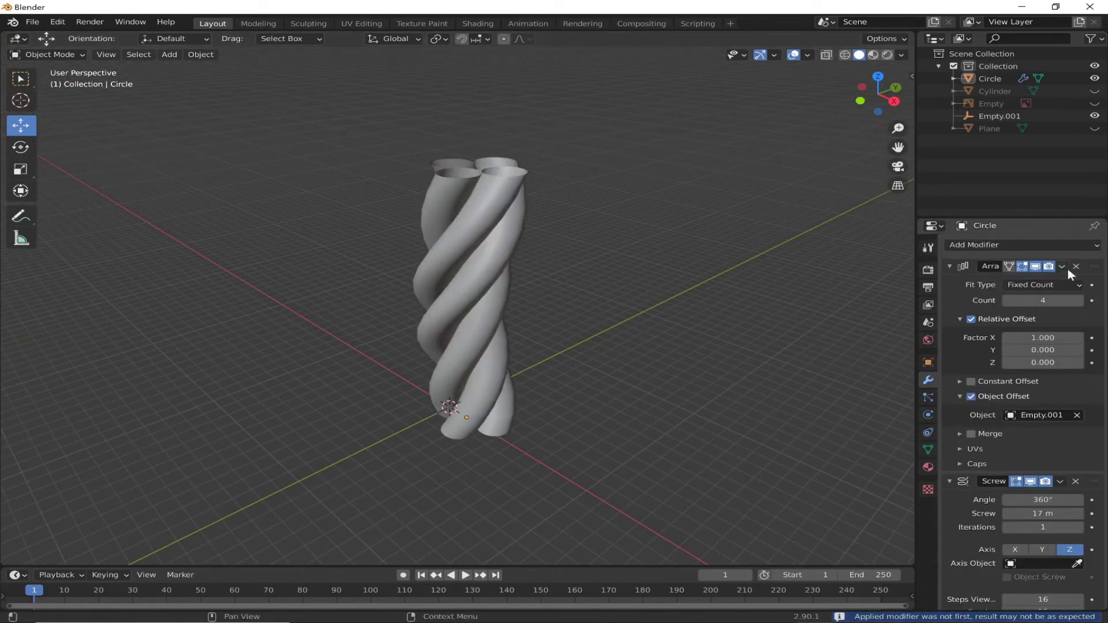
Apply the Array and Screw modifiers to make the rope real mesh.
left_click(1065, 267)
left_click(1048, 285)
left_click(1016, 282)
In Edit Mode, box-select all loops at the rope's top end using see-through front view.
key("Tab")
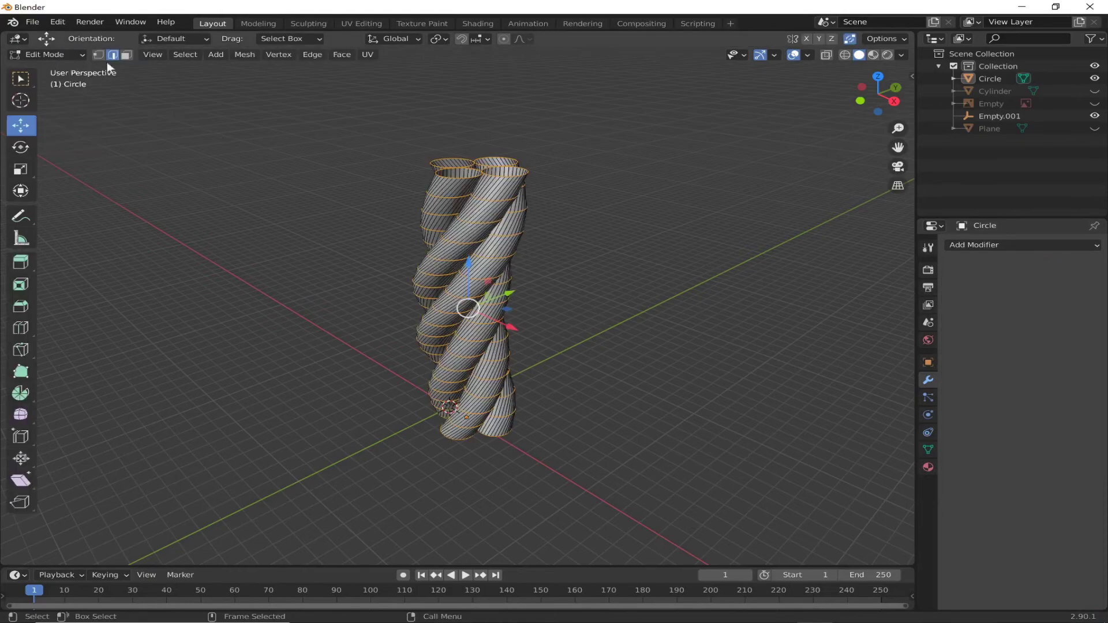
left_click_drag(322, 104, 540, 178)
key("alt+z")
key("KP_1")
left_click_drag(383, 94, 606, 141)
middle_click_drag(606, 145, 594, 260)
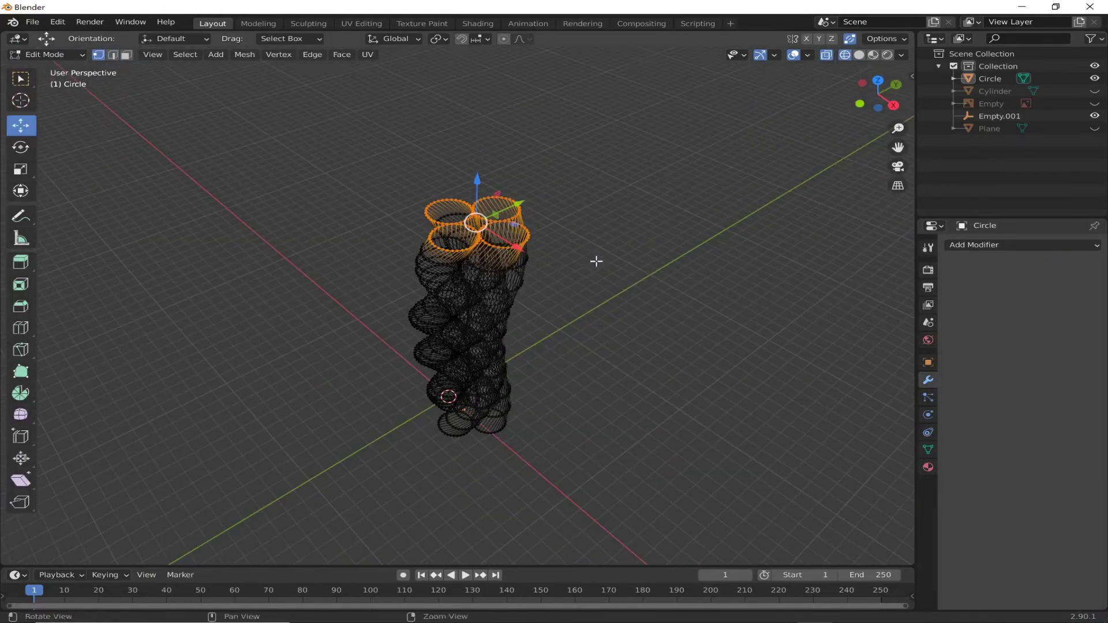
key("alt+z")
mouse_move(512, 479)
middle_mouse_down()
mouse_move(512, 404)
mouse_move(462, 346)
middle_mouse_up()
scroll(405, 317, "up", 3)
Back in Object Mode, copy the rope object and unhide the cannon body.
left_click(46, 54)
left_click(64, 70)
scroll(423, 290, "down", 2)
left_click(422, 290)
key("ctrl+c")
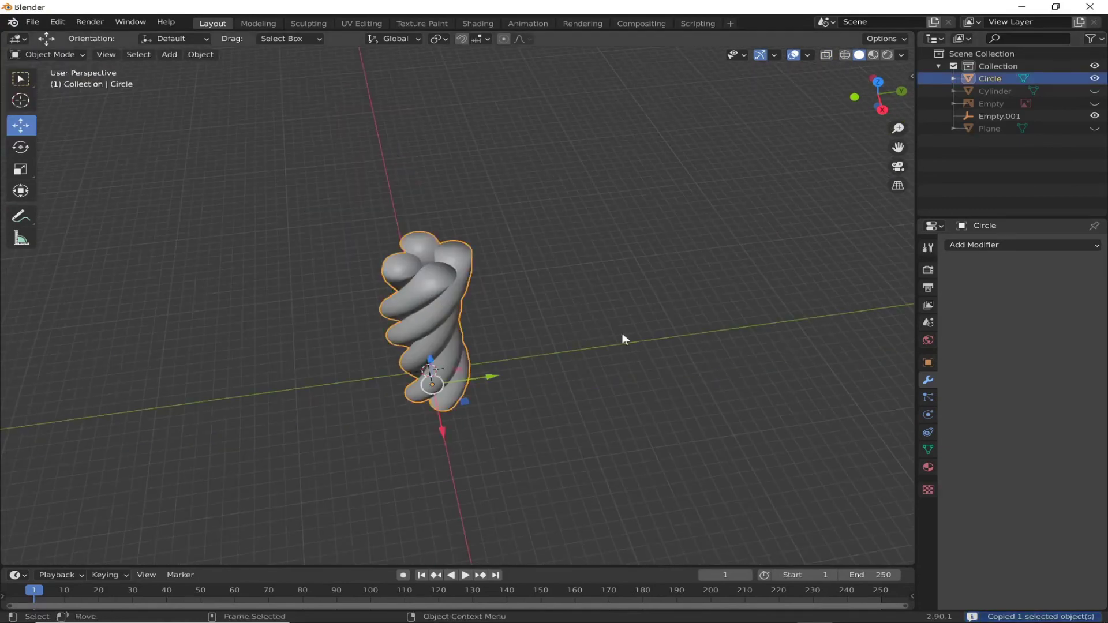
left_click(622, 334)
left_click(1095, 104)
Unhide the vent plate and shrink the rope to 0.162 scale.
left_click(1095, 128)
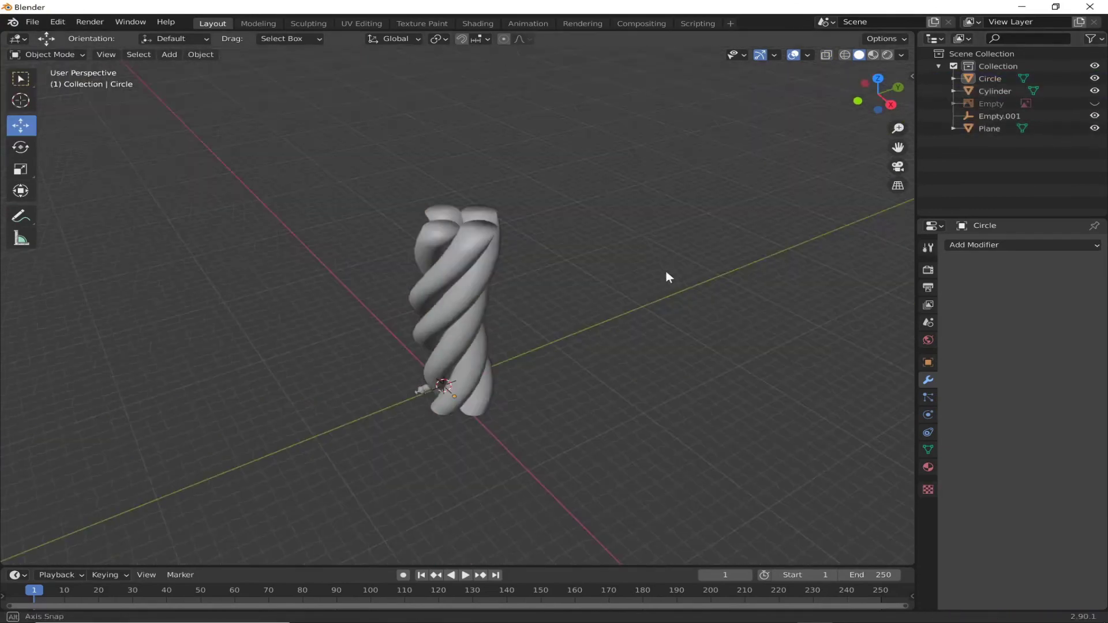
left_click(445, 323)
key("s")
left_click(569, 265)
scroll(570, 265, "up", 3)
middle_click_drag(570, 264, 519, 306)
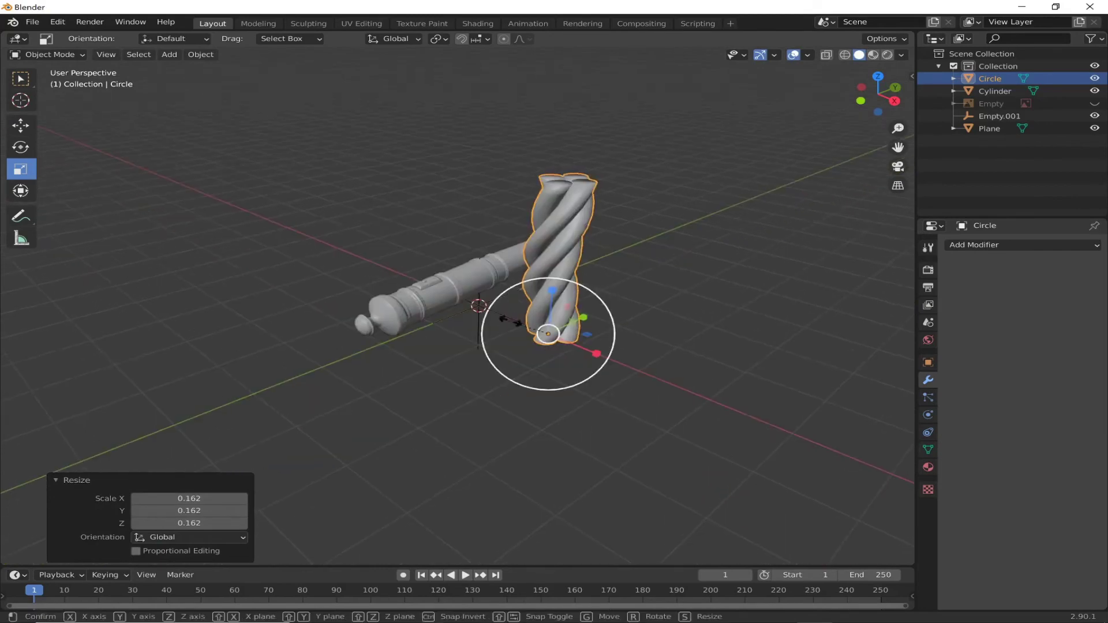
Move the rope 2.16 m along X, then along Y over the touch-hole in top view.
key("g")
key("x")
left_click(482, 317)
left_click(875, 79)
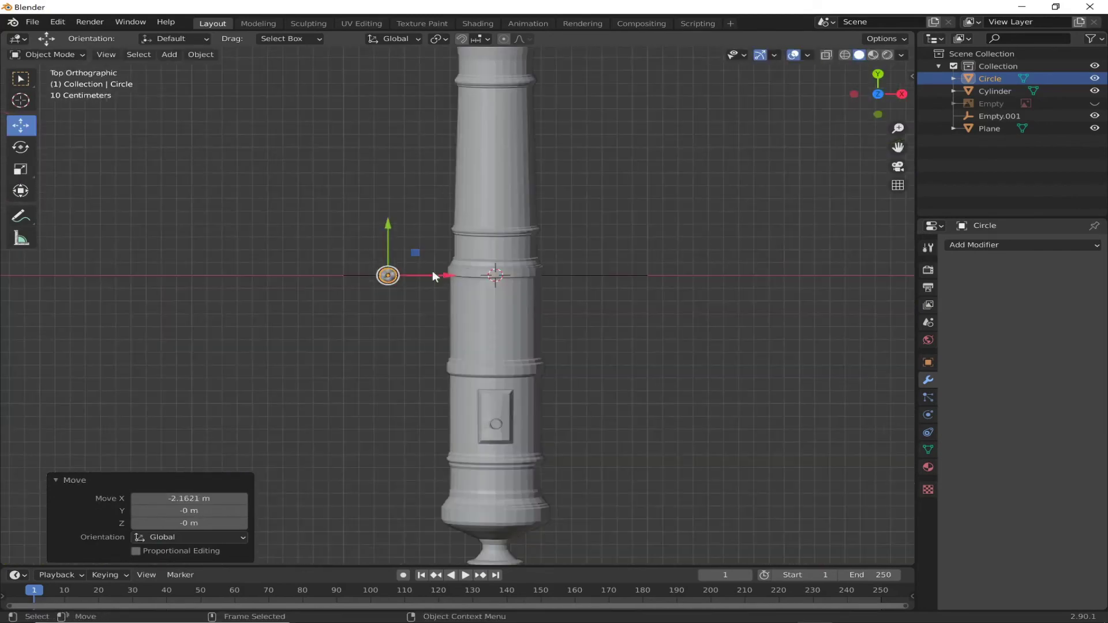
key("g")
key("y")
left_click(543, 385)
key("KP_Decimal")
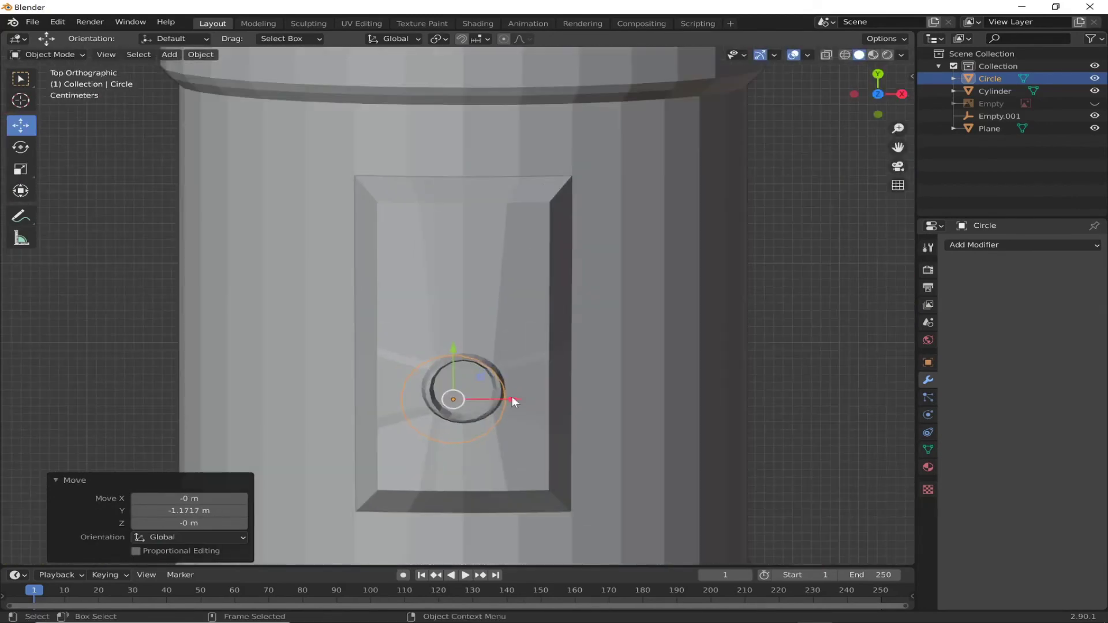
Center the rope in the touch-hole along Y and make it smaller.
key("g")
key("y")
left_click(428, 370)
key("s")
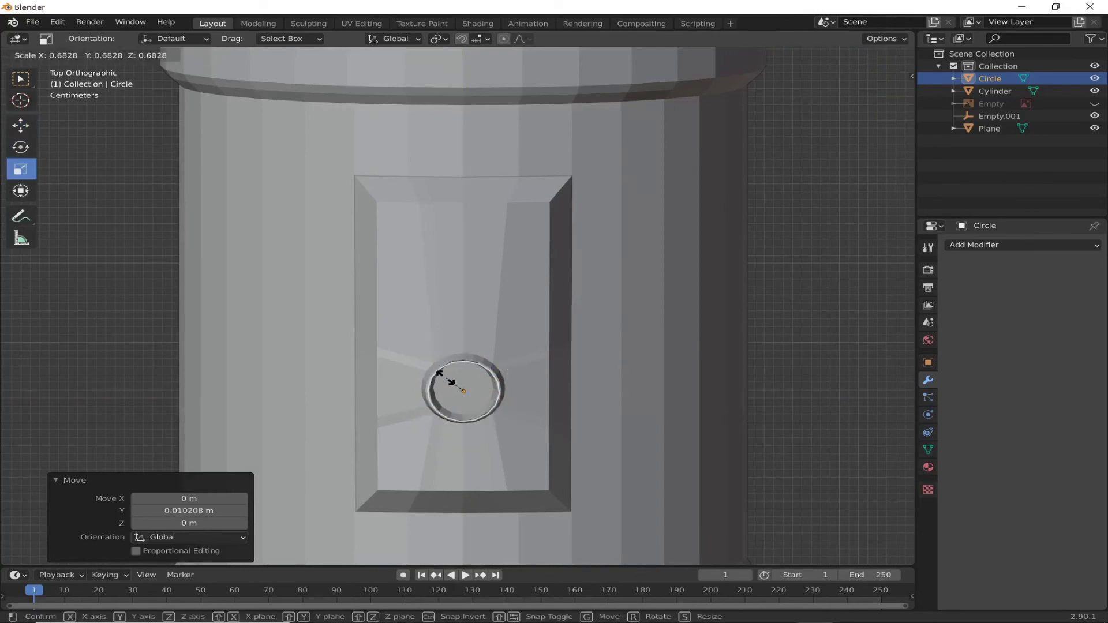
left_click(439, 373)
In side view, raise the rope about 0.43 m to sit upright in the touch-hole.
key("KP_3")
left_click(20, 125)
left_click_drag(433, 438, 534, 256)
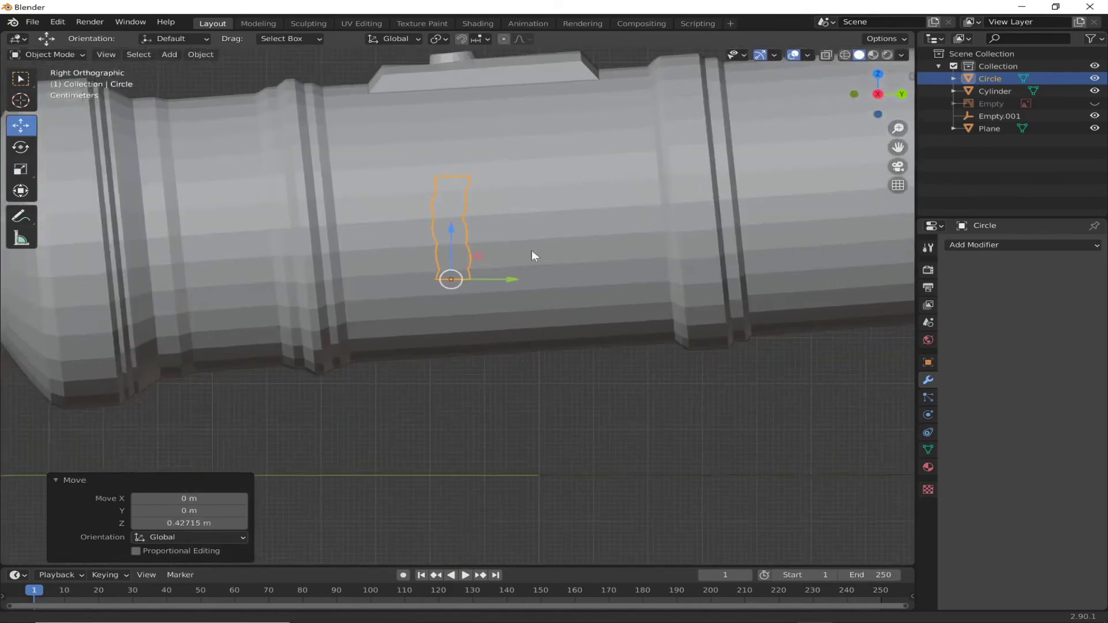
key("KP_Decimal")
key("g")
key("z")
key("Return")
Scale the rope fuse to 0.466, then refine it to its final size.
key("KP_Decimal")
key("s")
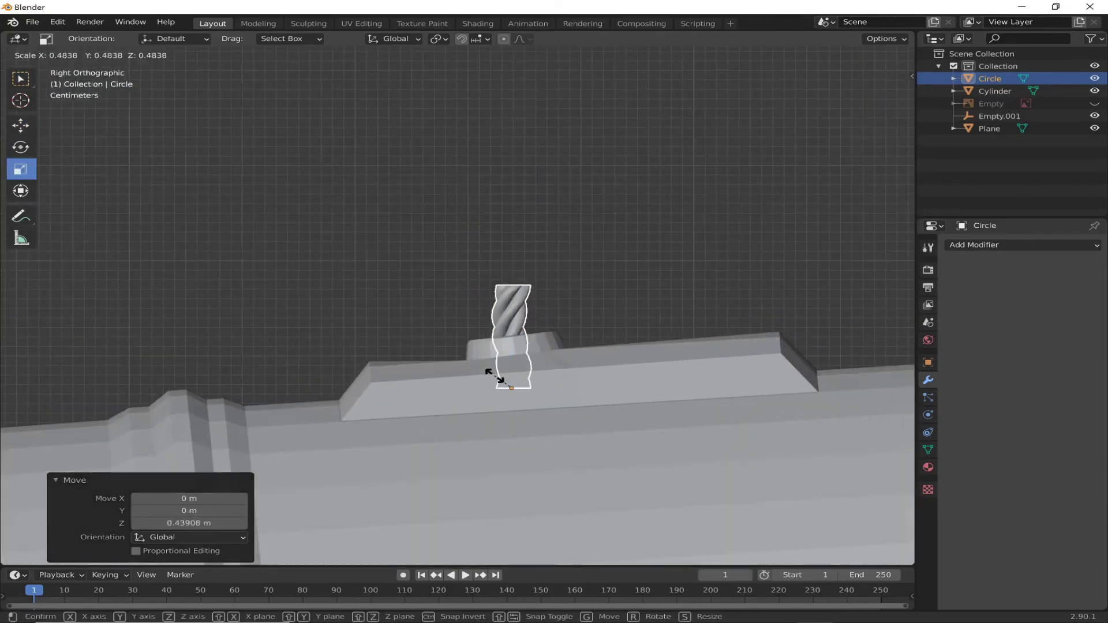
left_click(497, 376)
scroll(502, 370, "down", 3)
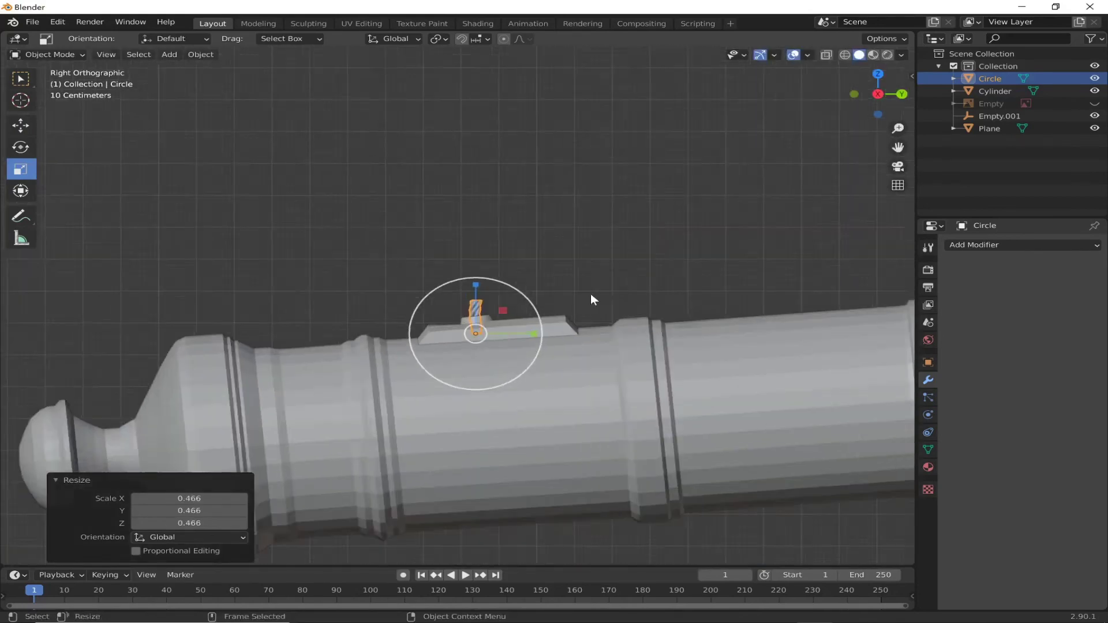
scroll(591, 293, "up", 2)
key("s")
left_click(465, 348)
scroll(462, 344, "down", 3)
Zoom out to the whole cannon and select the barrel to add a modifier.
middle_click_drag(615, 504, 597, 327)
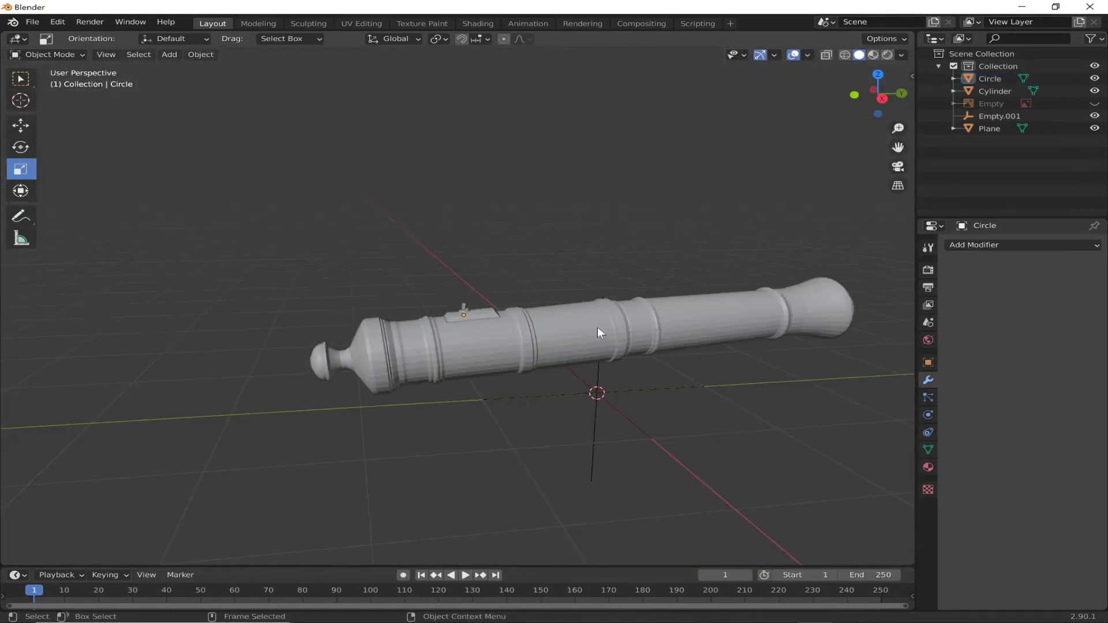
left_click(598, 327)
left_click(1022, 245)
Put the cannon barrel in Edit Mode and add the first supporting loop beside a ring.
left_click(816, 451)
mouse_move(668, 423)
middle_mouse_down()
mouse_move(501, 401)
mouse_move(57, 57)
middle_mouse_up()
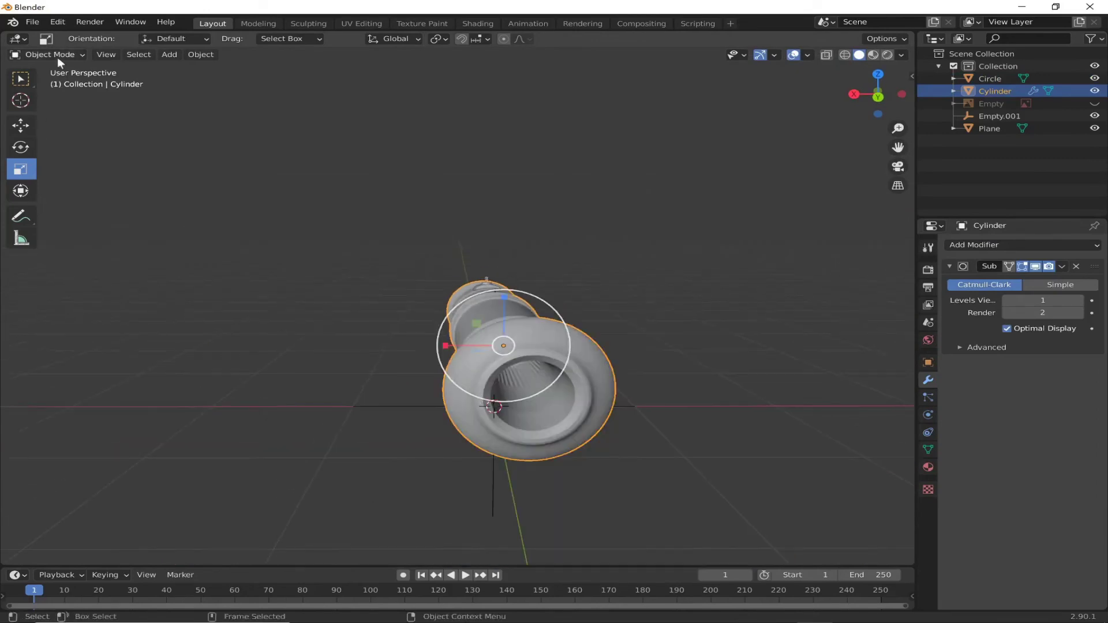
key("Tab")
middle_click_drag(297, 412, 23, 335)
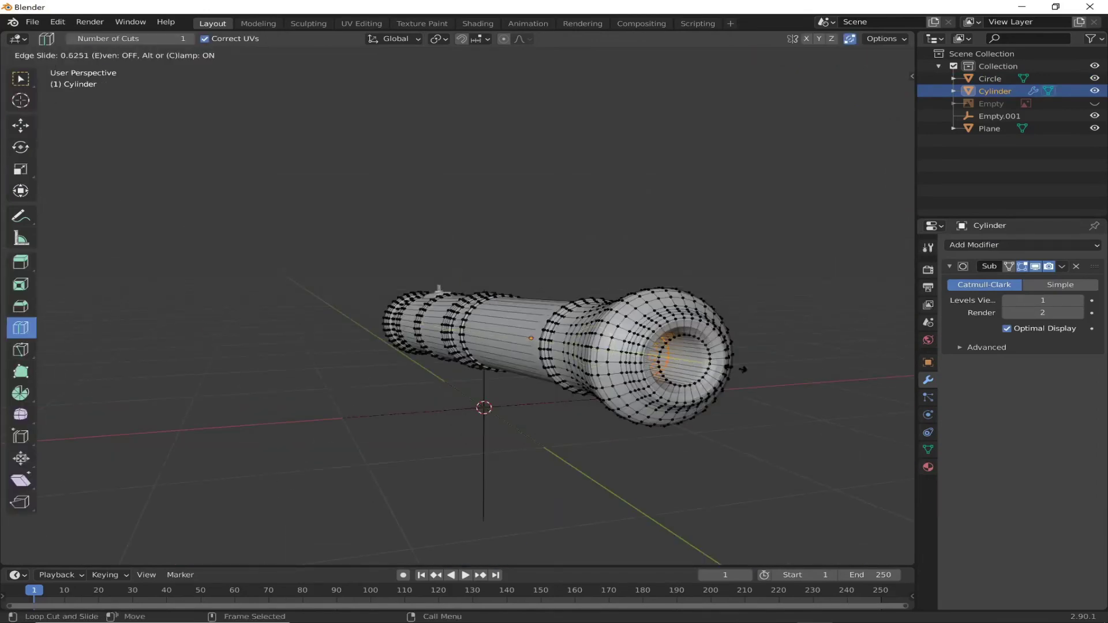
left_click(743, 380)
scroll(693, 369, "up", 3)
Add another loop cut beside a barrel ring and slide it into place.
left_click(693, 369)
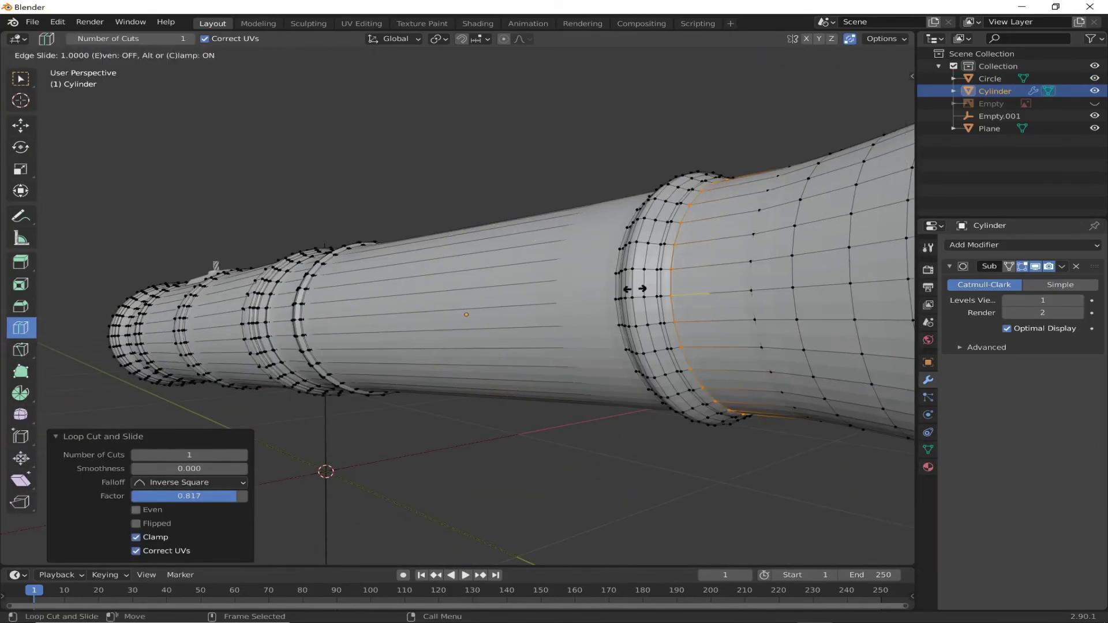
left_click(653, 346)
left_click(640, 280)
scroll(639, 280, "down", 3)
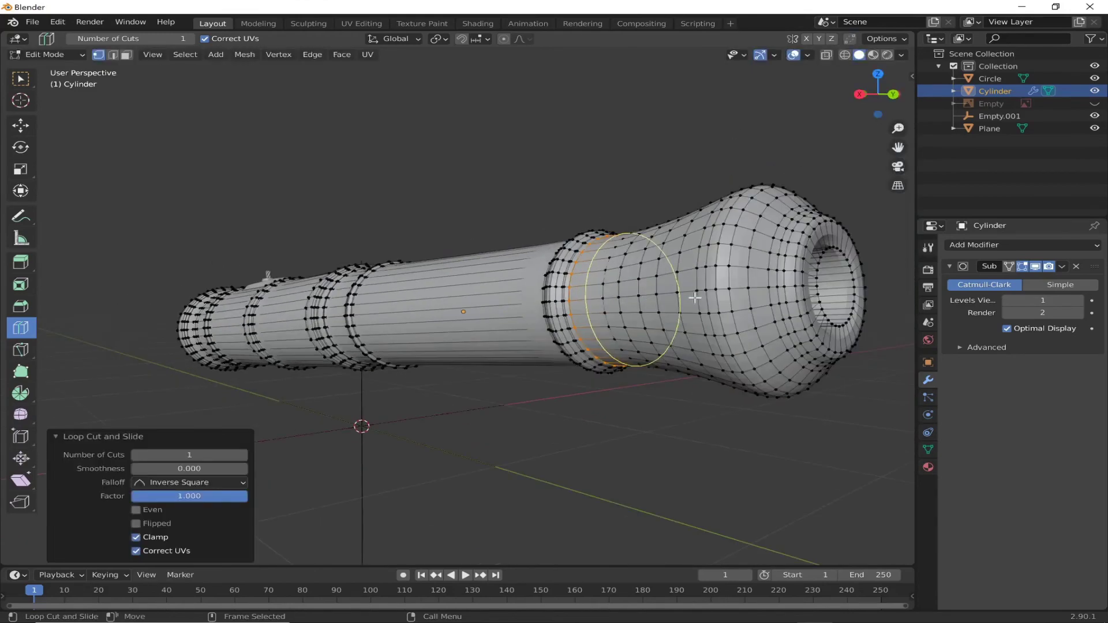
middle_click_drag(639, 280, 710, 289)
scroll(710, 290, "up", 3)
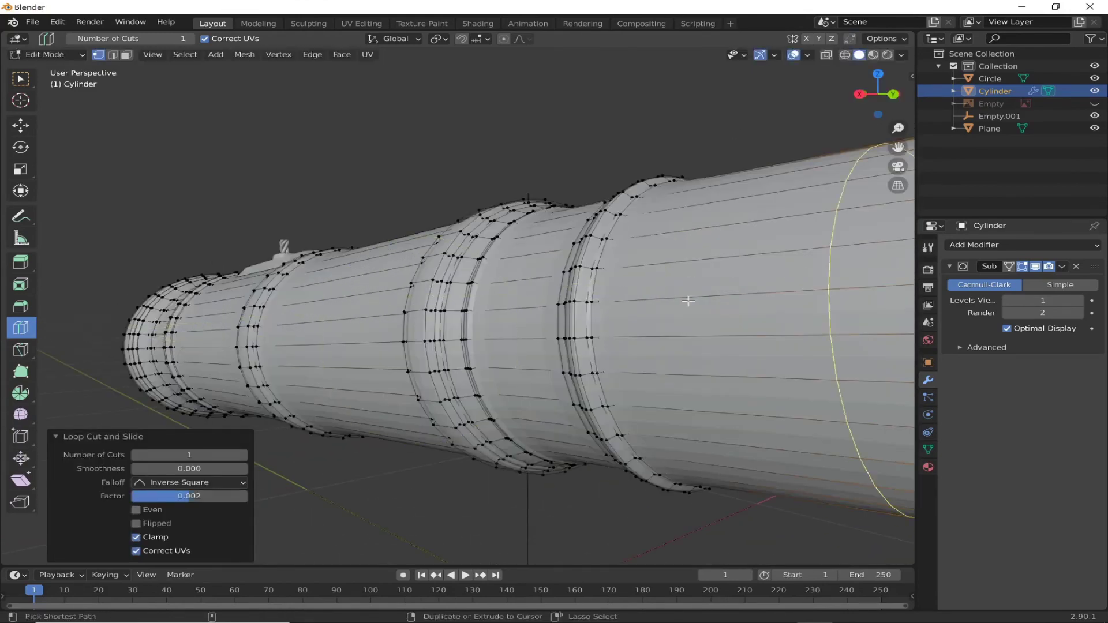
scroll(688, 301, "down", 3)
left_click_drag(653, 300, 62, 317)
scroll(606, 306, "up", 4)
middle_click_drag(578, 306, 854, 305)
Slide new edge loops tight against the remaining rings along the barrel.
left_click_drag(323, 306, 56, 253)
left_click_drag(676, 254, 532, 265)
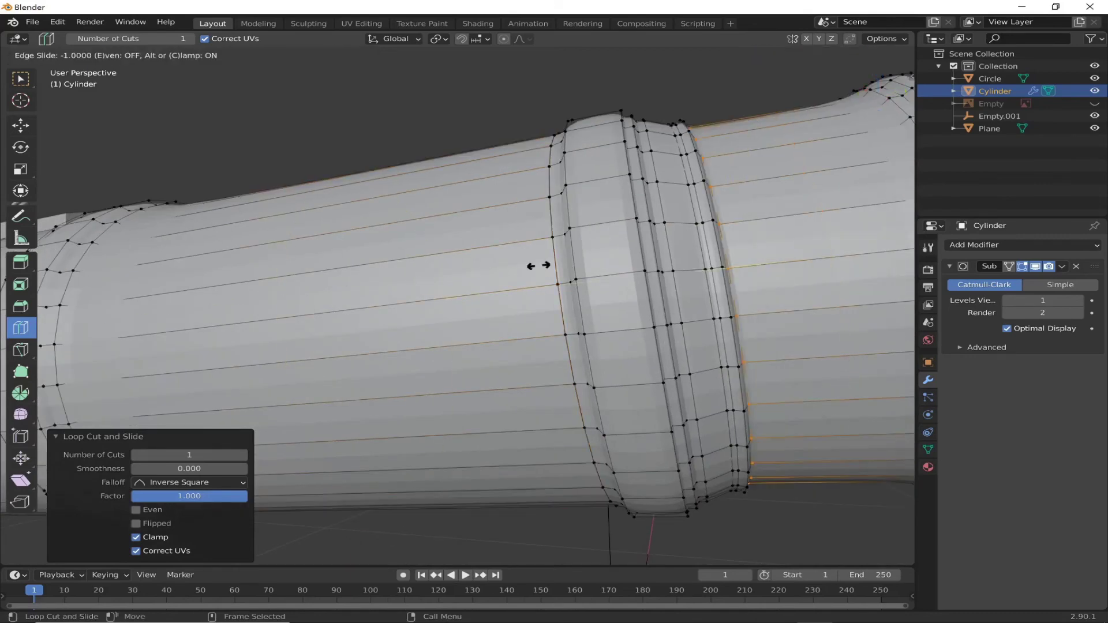
middle_click_drag(849, 248, 681, 248, "shift")
left_click_drag(681, 248, 130, 231)
mouse_move(854, 231)
middle_mouse_down("shift")
mouse_move(674, 202)
mouse_move(900, 231)
middle_mouse_up("shift")
left_click_drag(248, 289, 519, 288)
mouse_move(519, 289)
middle_mouse_down()
mouse_move(592, 289)
mouse_move(369, 242)
middle_mouse_up()
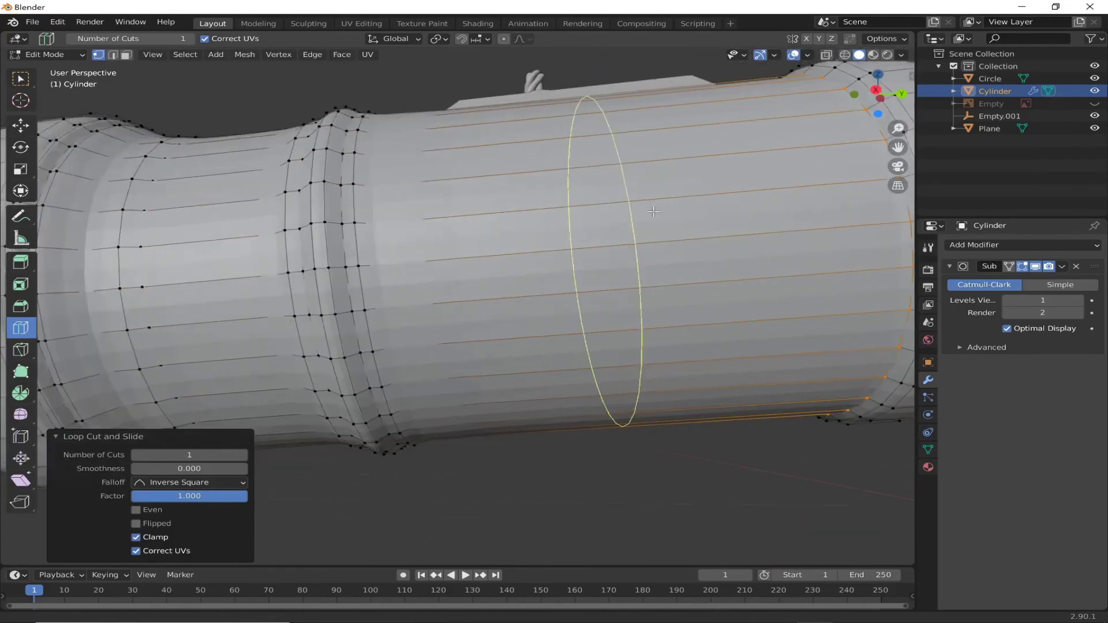
left_click_drag(371, 227, 403, 238)
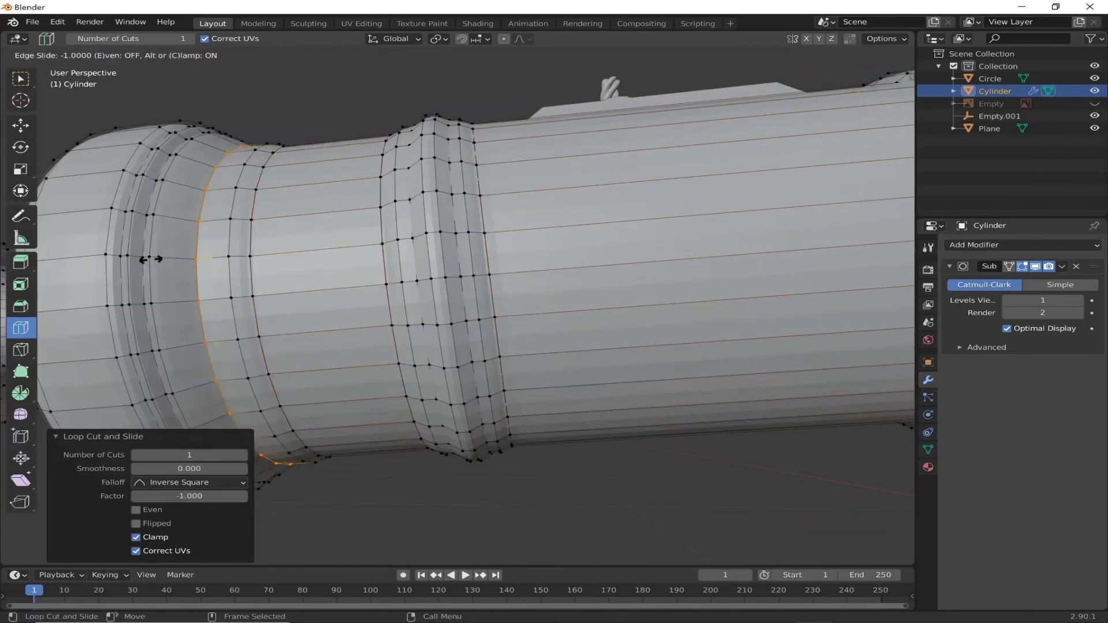
Add a supporting loop cut near the barrel's knobbed end.
mouse_move(190, 243)
middle_mouse_down()
mouse_move(512, 374)
mouse_move(837, 376)
middle_mouse_up()
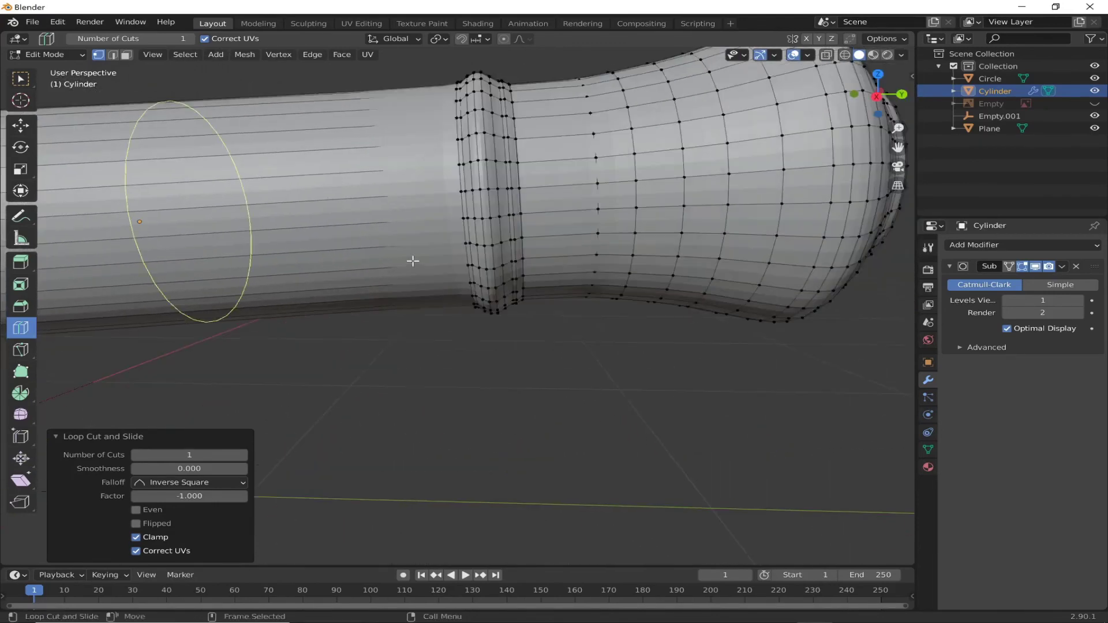
left_click_drag(191, 231, 663, 237)
mouse_move(563, 314)
middle_mouse_down()
mouse_move(623, 361)
mouse_move(626, 406)
mouse_move(562, 441)
mouse_move(458, 441)
mouse_move(453, 183)
middle_mouse_up()
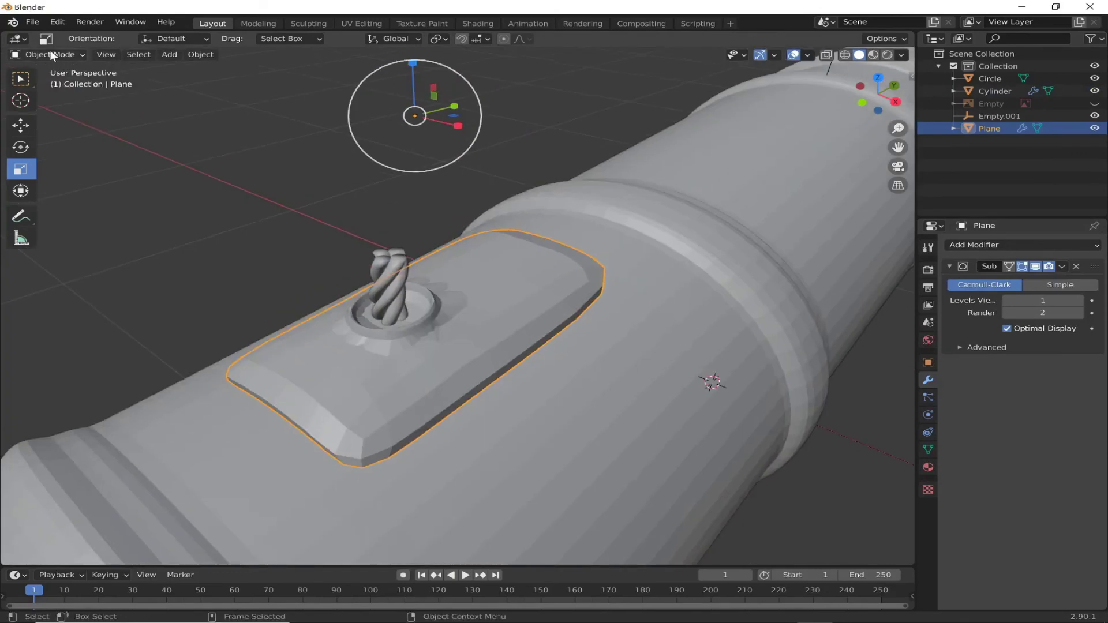
Add supporting edge loops on the vent plate and around the touch-hole ring.
mouse_move(316, 428)
left_mouse_down()
mouse_move(296, 462)
mouse_move(402, 468)
left_mouse_up()
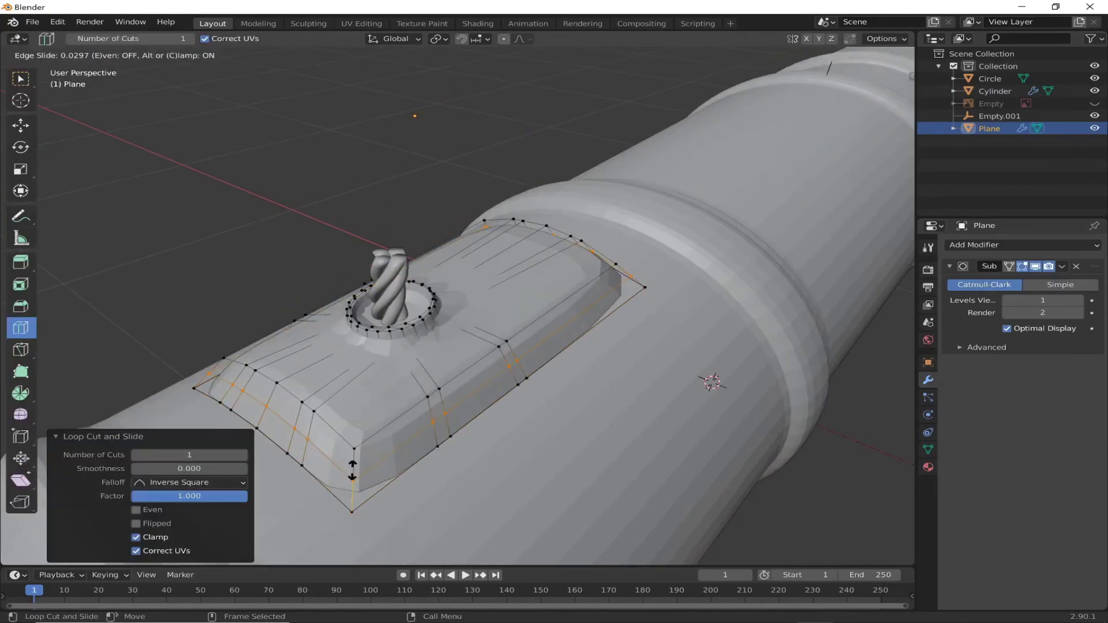
left_click(401, 468)
mouse_move(402, 467)
middle_mouse_down()
mouse_move(715, 276)
mouse_move(445, 376)
mouse_move(400, 246)
middle_mouse_up()
left_click(714, 276)
left_click(443, 372)
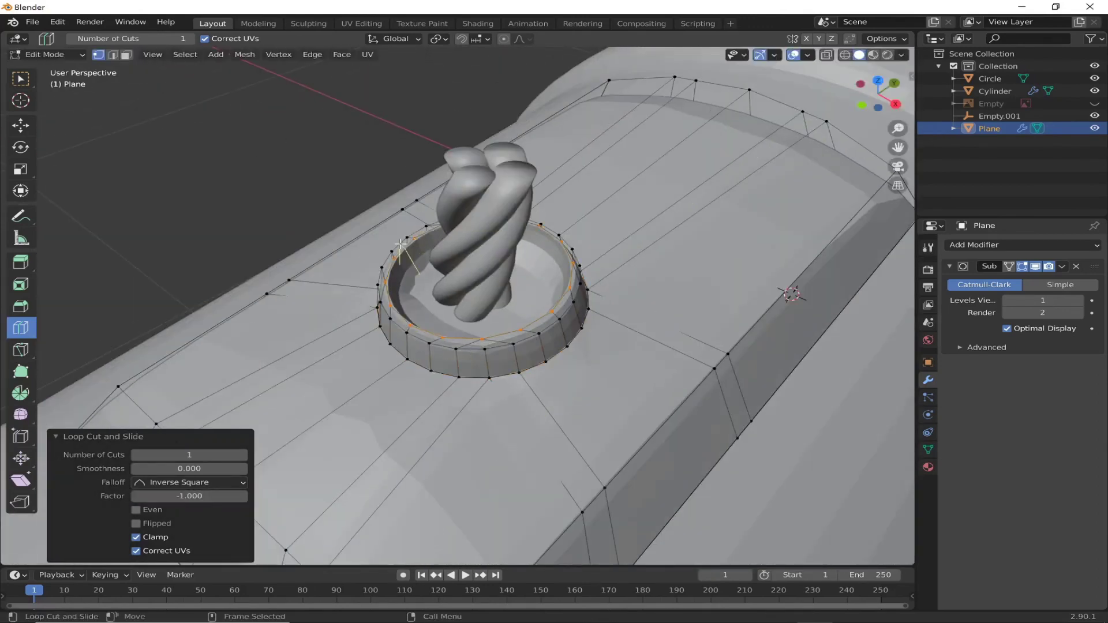
Inspect the touch-hole ring up close and return to Object Mode.
middle_click_drag(464, 309, 1081, 317)
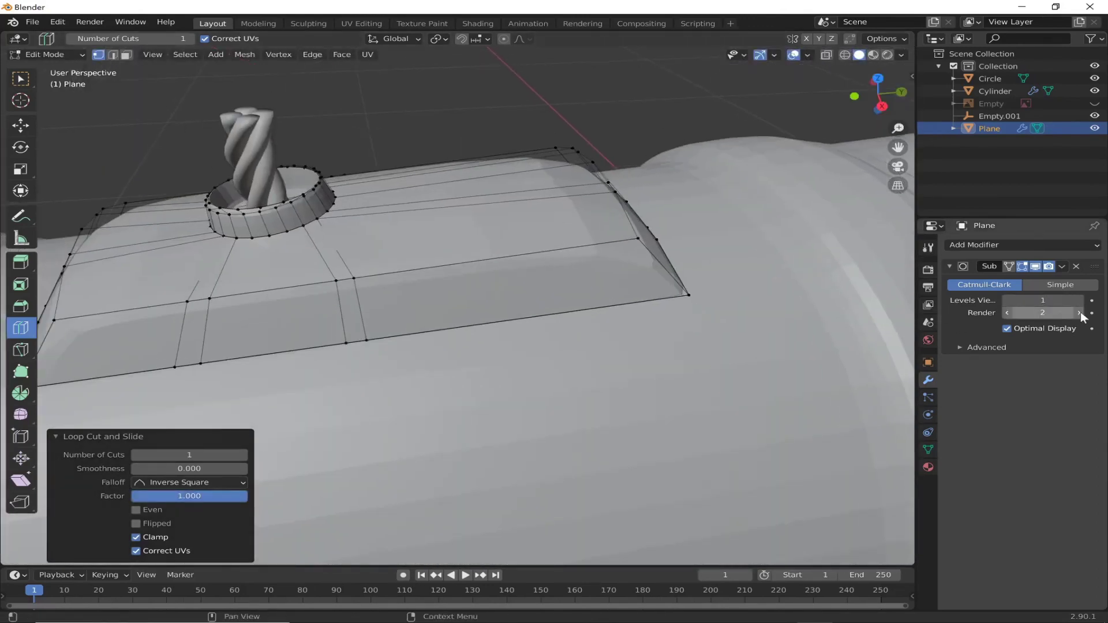
middle_click_drag(757, 347, 639, 283)
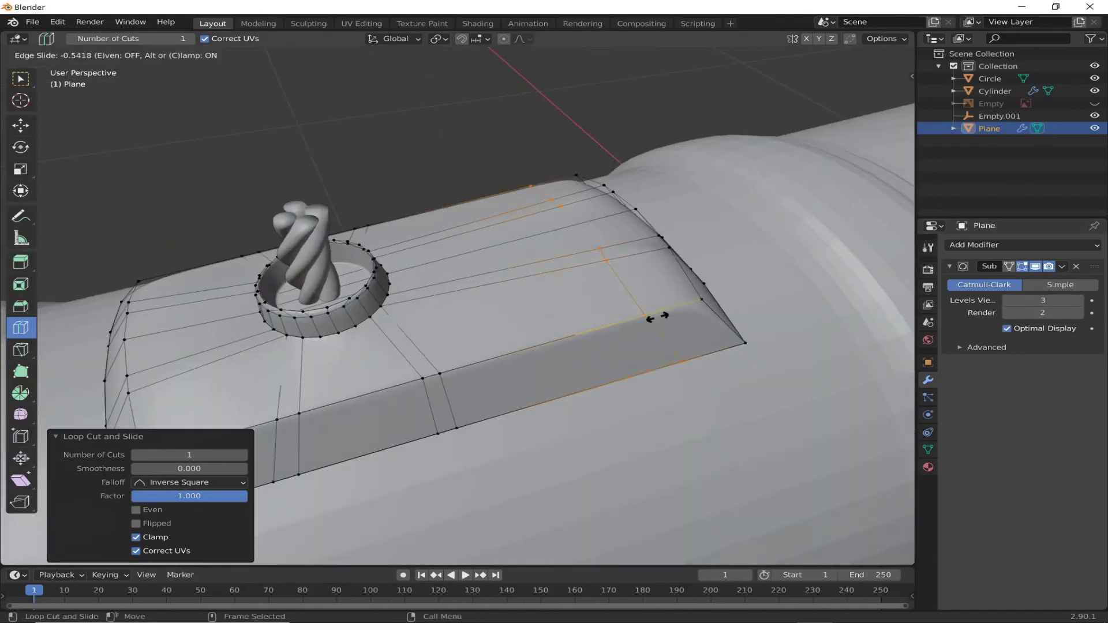
mouse_move(674, 357)
middle_mouse_down()
mouse_move(564, 272)
mouse_move(426, 376)
middle_mouse_up()
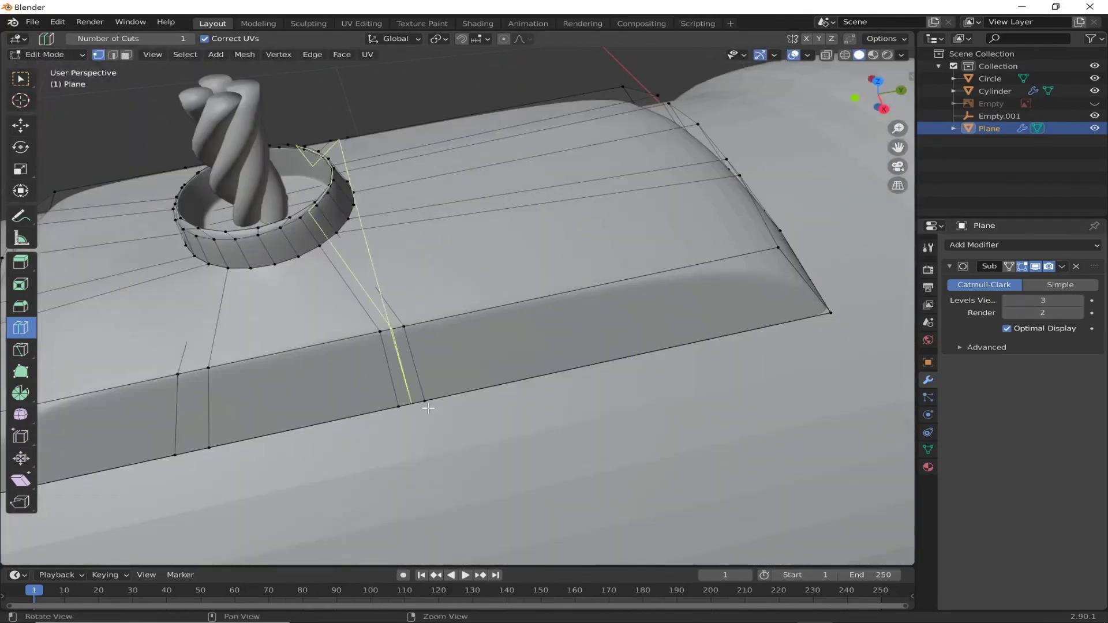
scroll(426, 376, "up", 3)
scroll(433, 358, "up", 2)
left_click(46, 54)
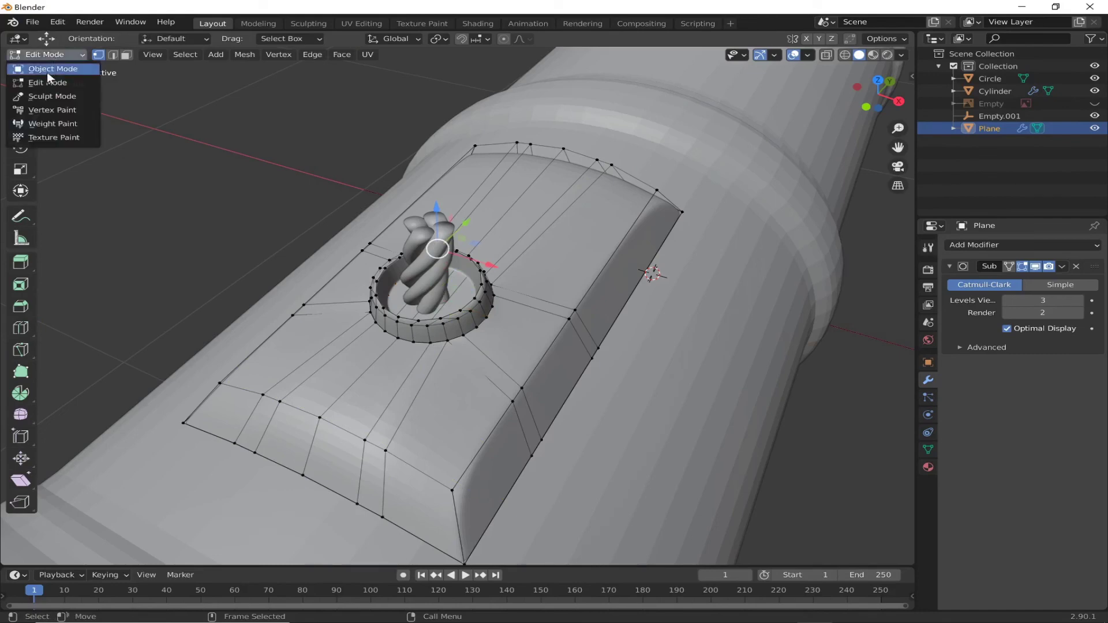
left_click(44, 75)
Select Empty.001 and delete it.
left_click(432, 283)
scroll(432, 283, "down", 5)
left_click(626, 281)
left_click(632, 335)
scroll(713, 407, "down", 5)
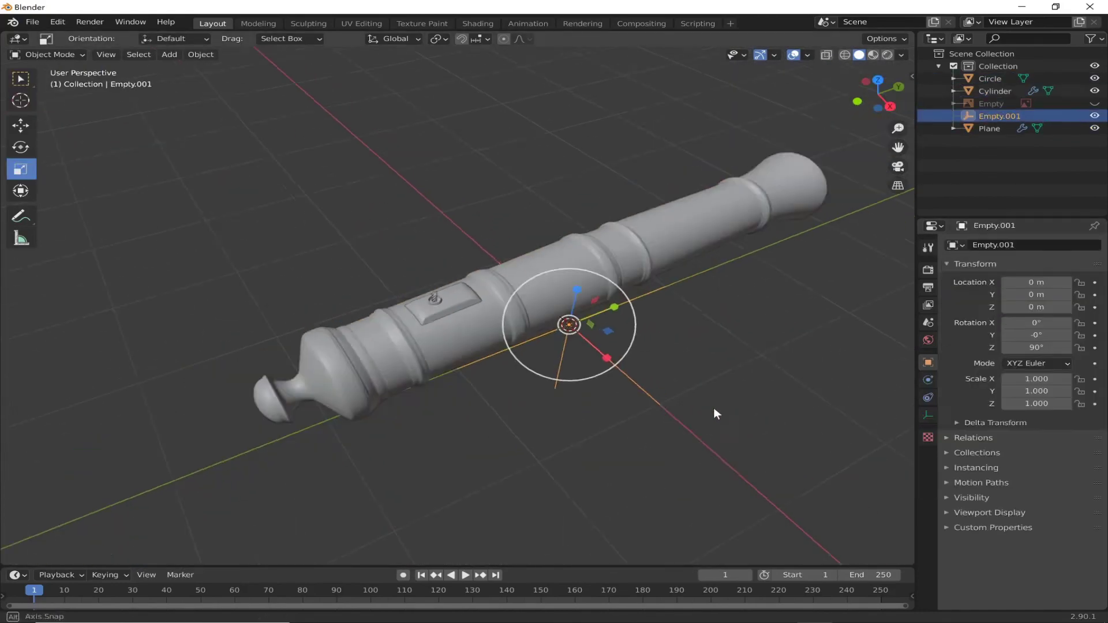
mouse_move(713, 407)
middle_mouse_down()
mouse_move(729, 427)
mouse_move(701, 411)
mouse_move(600, 410)
middle_mouse_up()
scroll(601, 411, "up", 4)
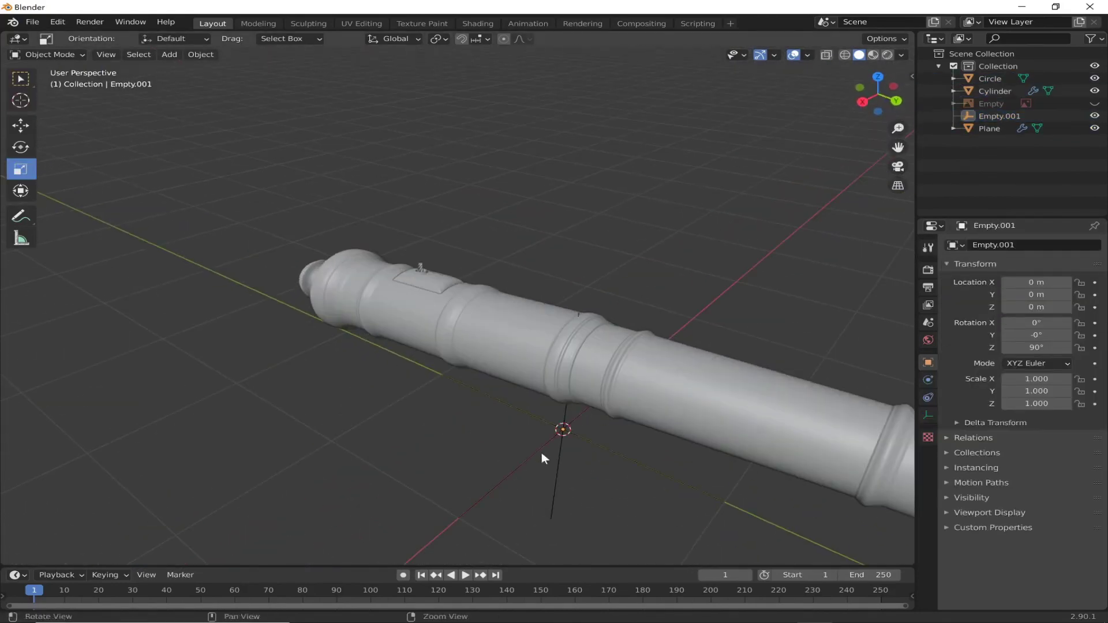
scroll(541, 452, "down", 1)
key("Delete")
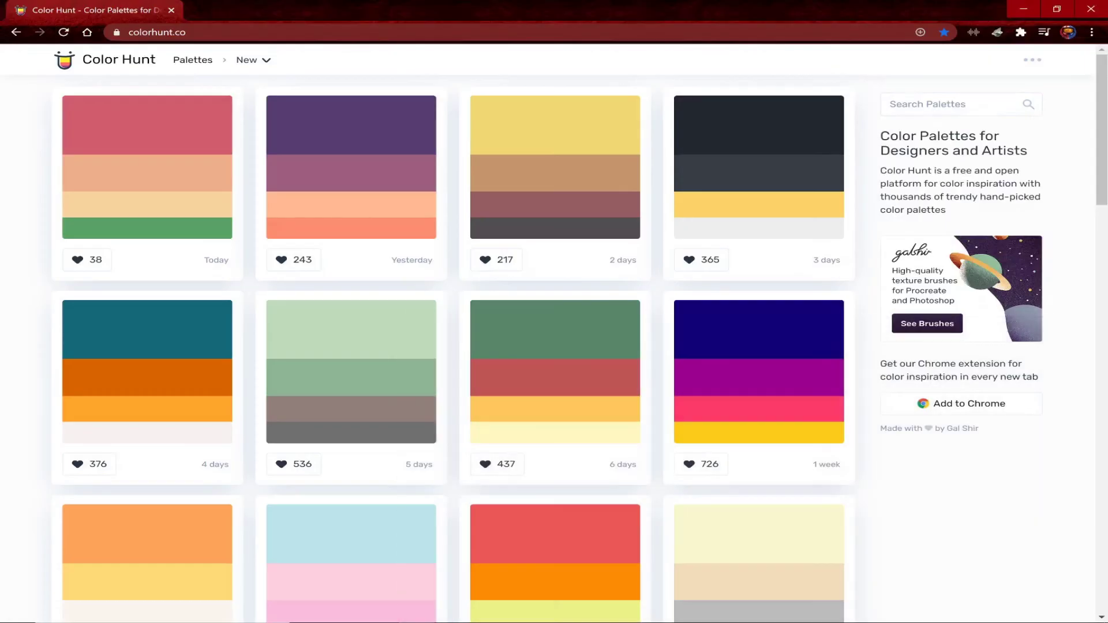
Give the rope fuse a new material using a brown hex copied from an online palette.
left_click(924, 104)
left_click(875, 171)
left_click(490, 385)
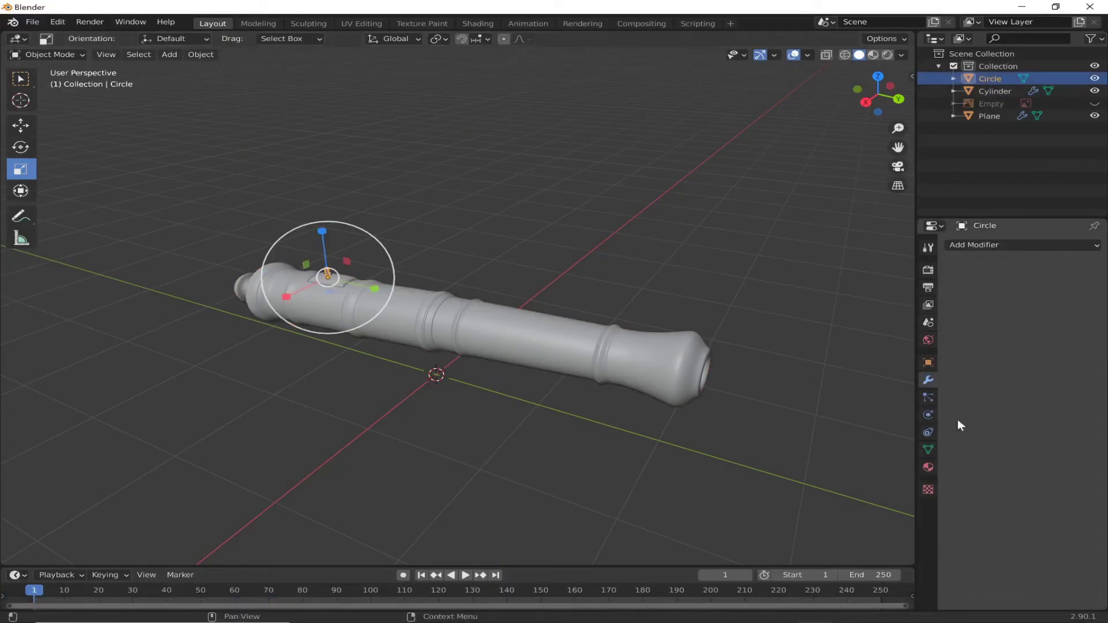
left_click(928, 467)
left_click(1016, 298)
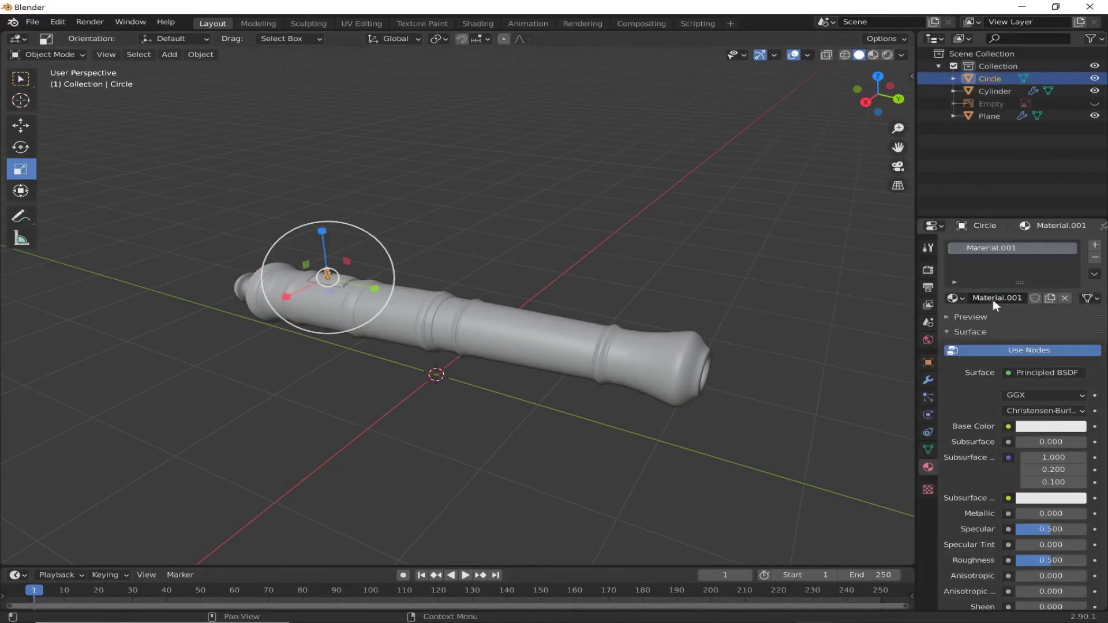
left_click(1050, 427)
left_click(1008, 371)
key("ctrl+v")
Search the palette site for Grey and copy a light grey hex code.
scroll(478, 397, "up", 3)
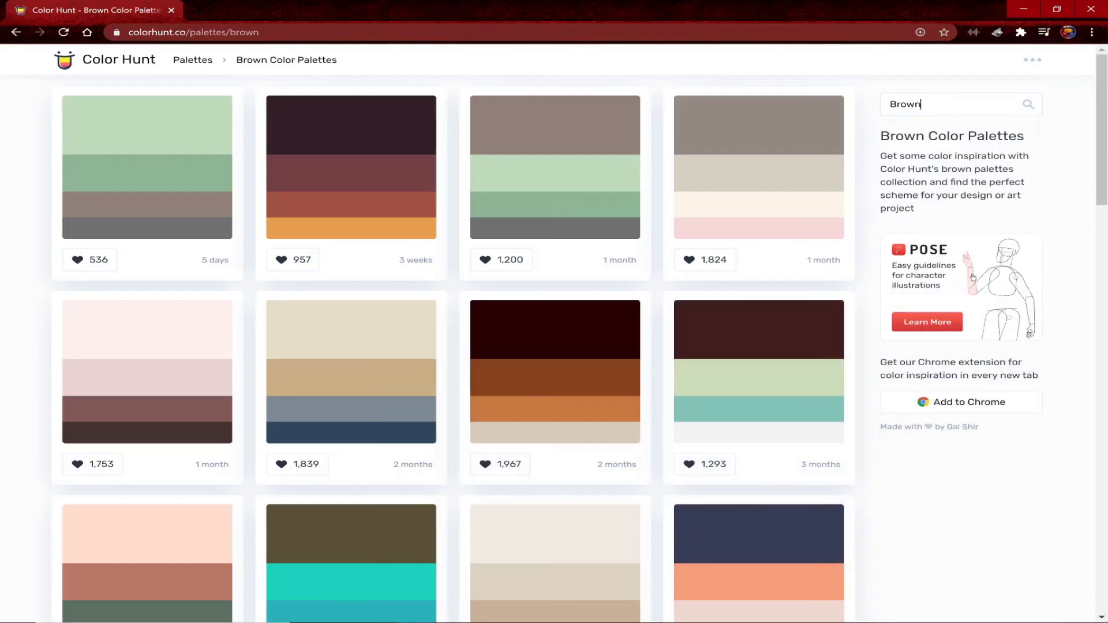
key("BackSpace")
key("BackSpace")
key("BackSpace")
type("Grey")
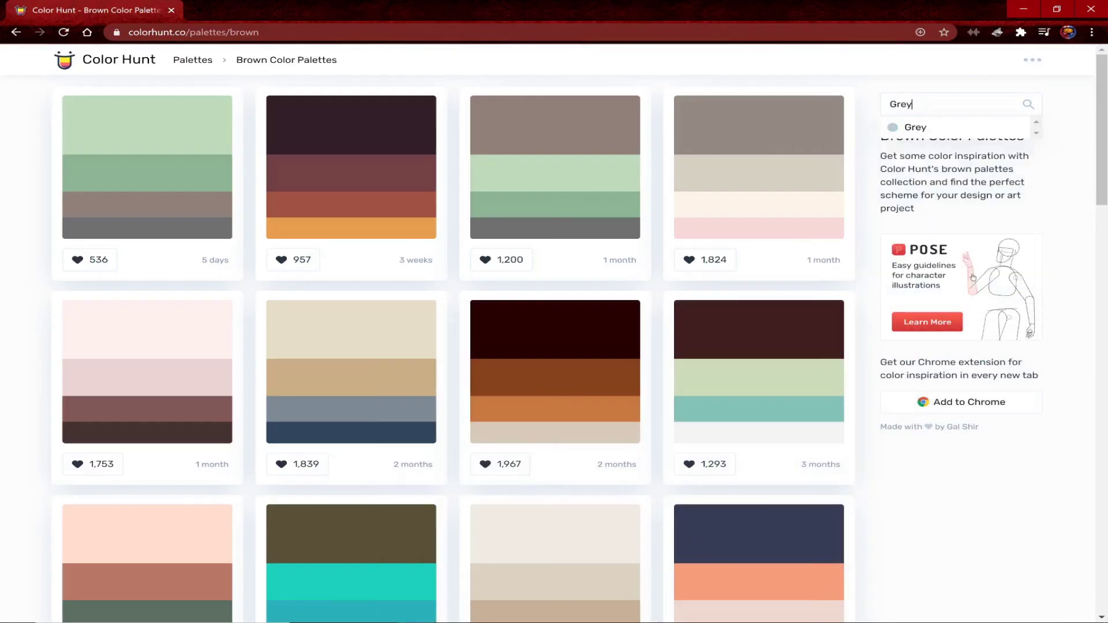
key("Return")
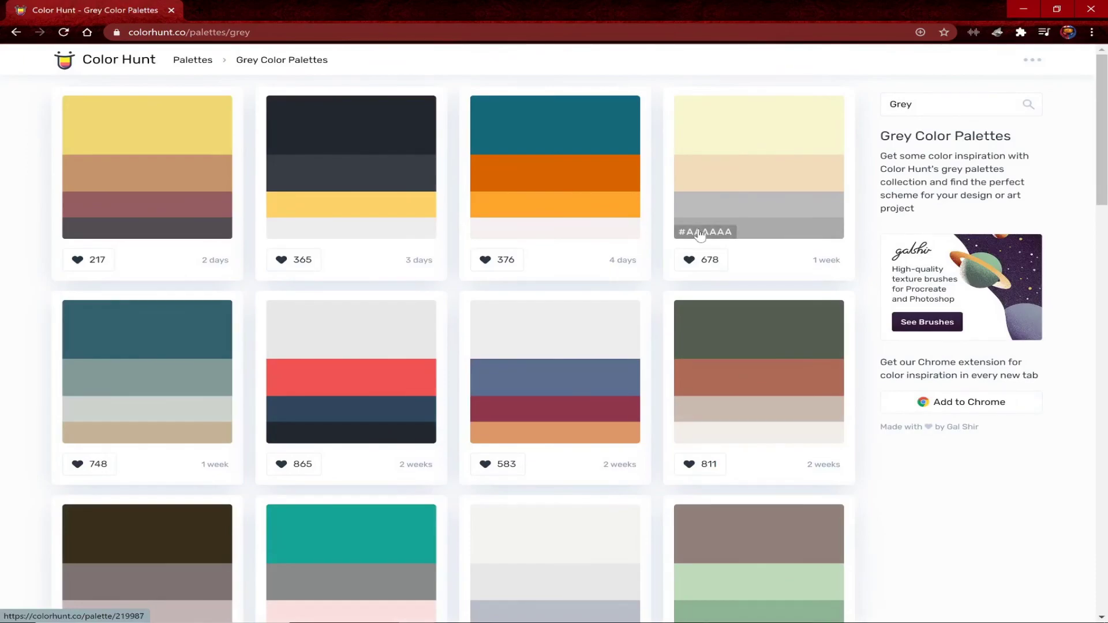
left_click(717, 210)
key("alt+Tab")
Give the barrel a new material with the copied grey hex as base colour.
left_click(998, 298)
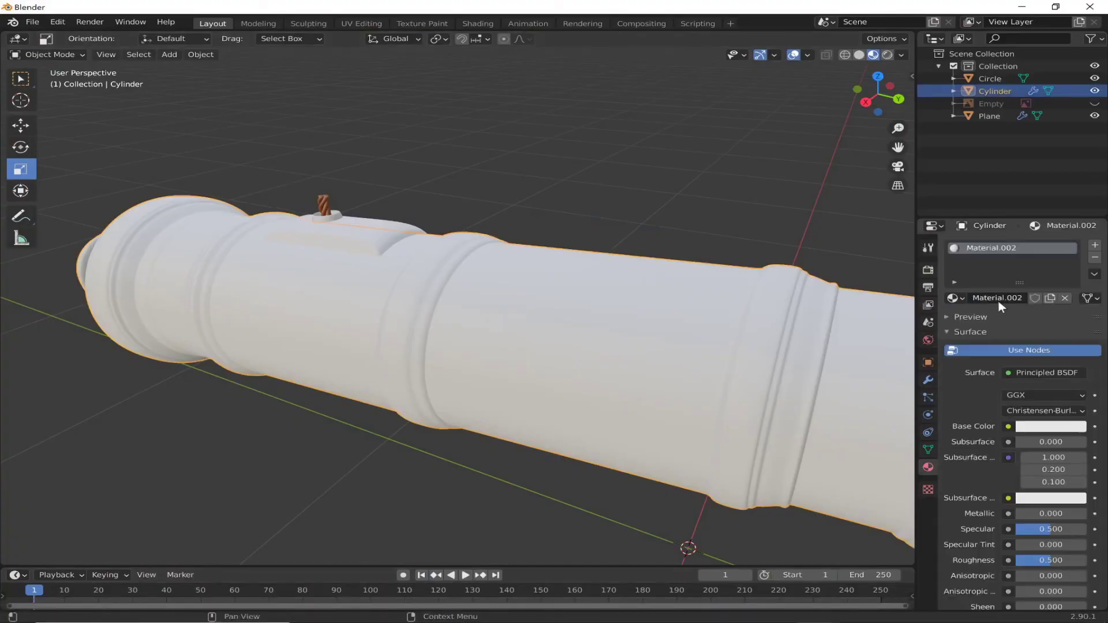
left_click(1051, 426)
key("ctrl+v")
scroll(808, 297, "down", 2)
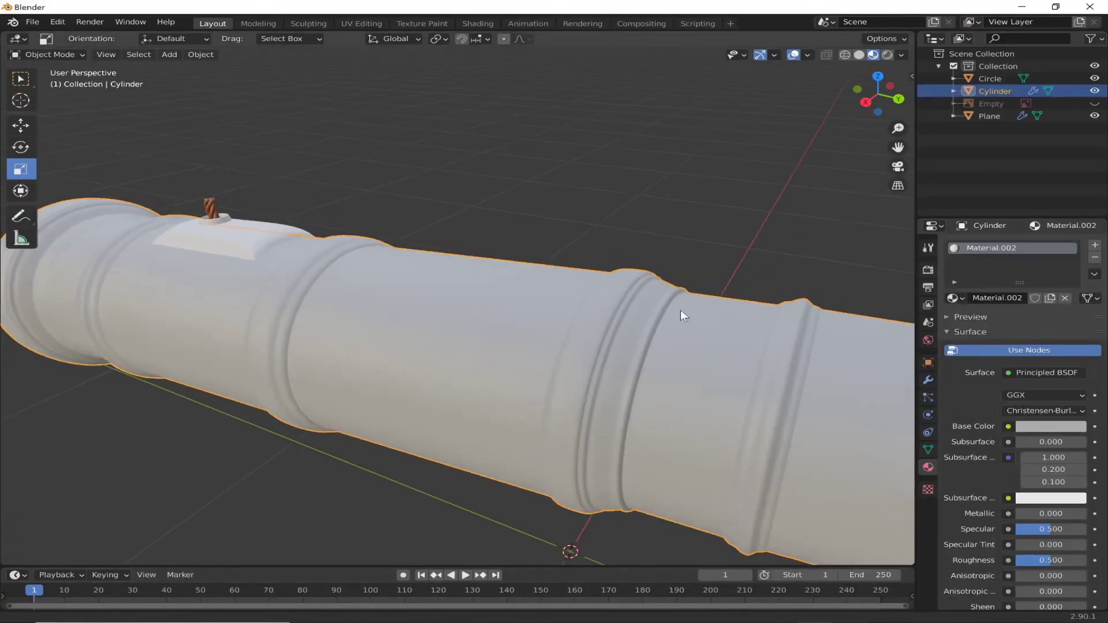
Give the vent plate its own new material with base colour AAAAAA.
left_click(989, 116)
left_click(1015, 299)
left_click(1051, 426)
left_click(1004, 371)
type("aaaaaa")
key("Return")
Darken the barrel's grey to 7A7A7A, undo an accidental scale, and check the plate's material options.
left_click(995, 92)
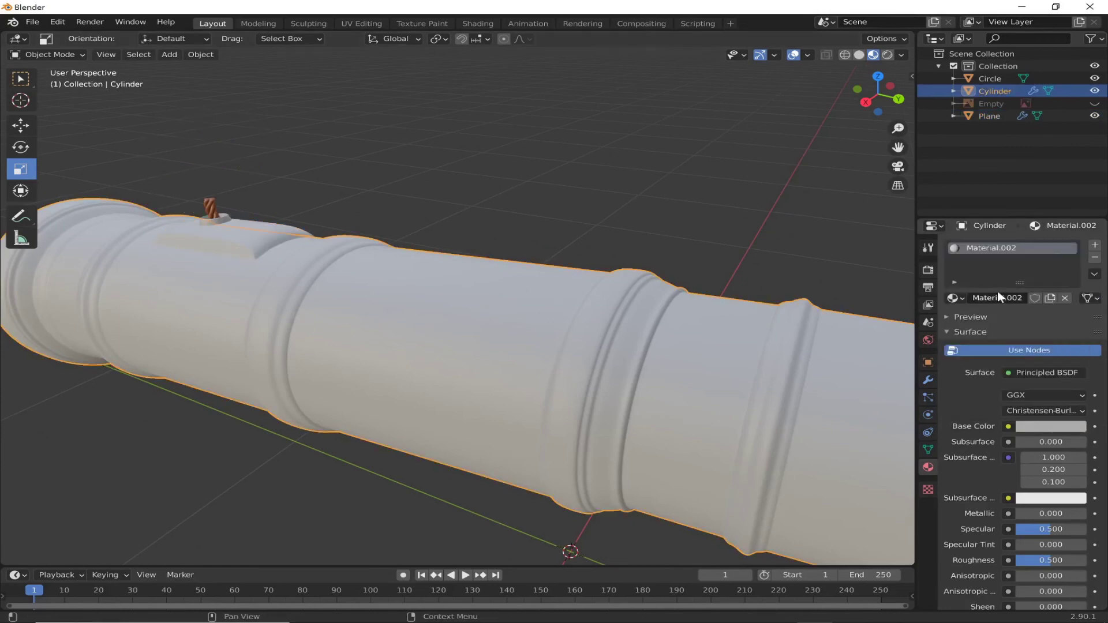
left_click(1051, 426)
left_click_drag(1075, 255, 1075, 288)
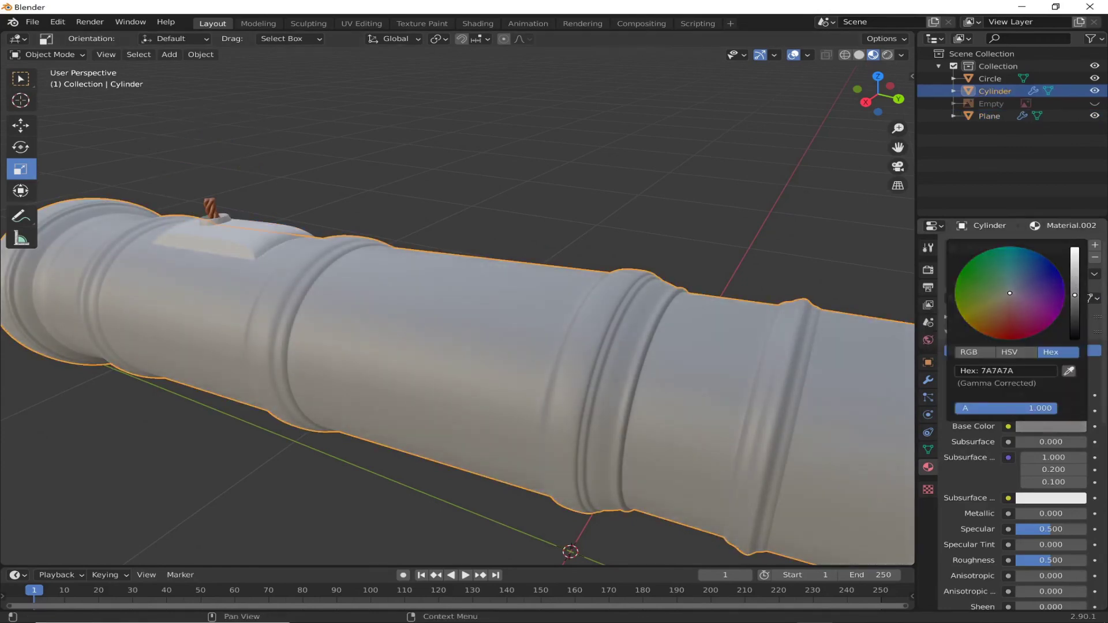
scroll(462, 300, "down", 3)
middle_click_drag(655, 366, 495, 317)
left_click_drag(520, 319, 596, 324)
key("ctrl+z")
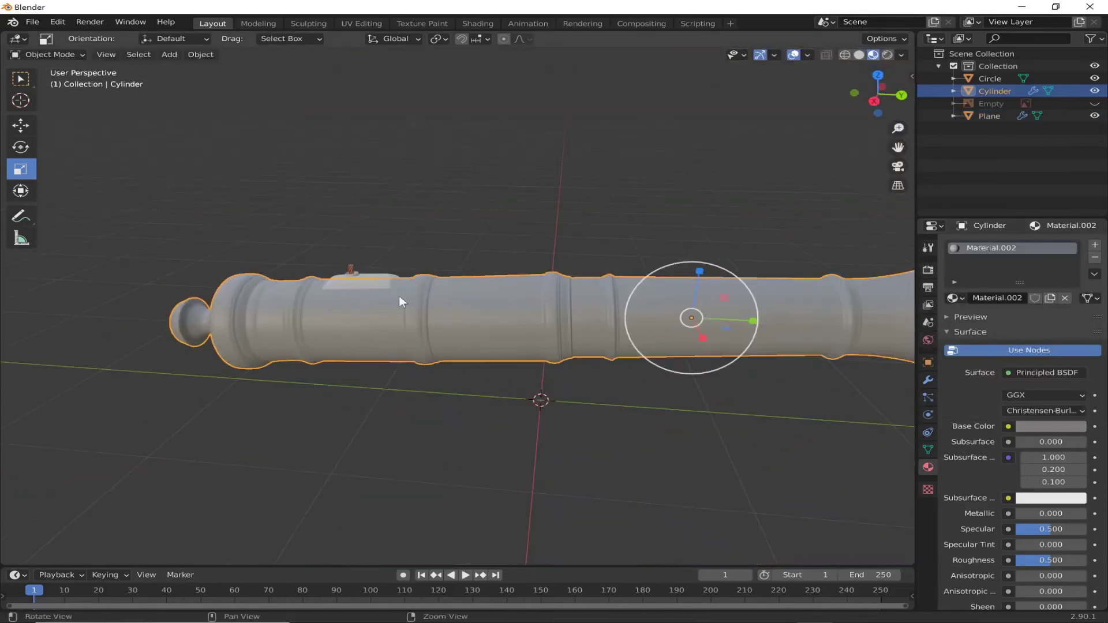
left_click(1095, 274)
left_click(989, 116)
left_click(1095, 275)
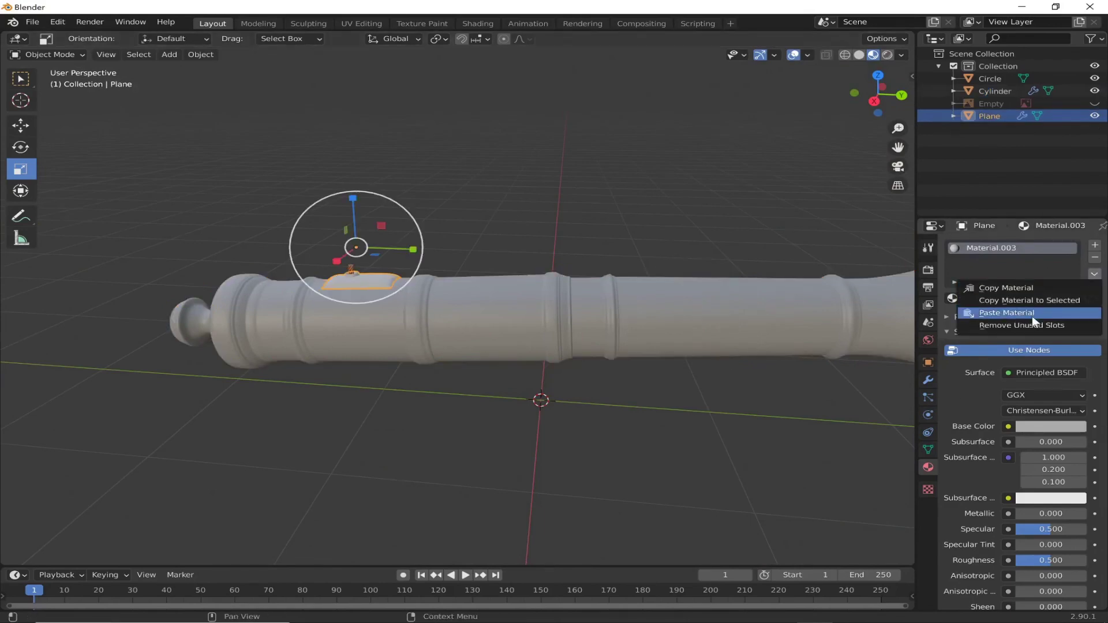